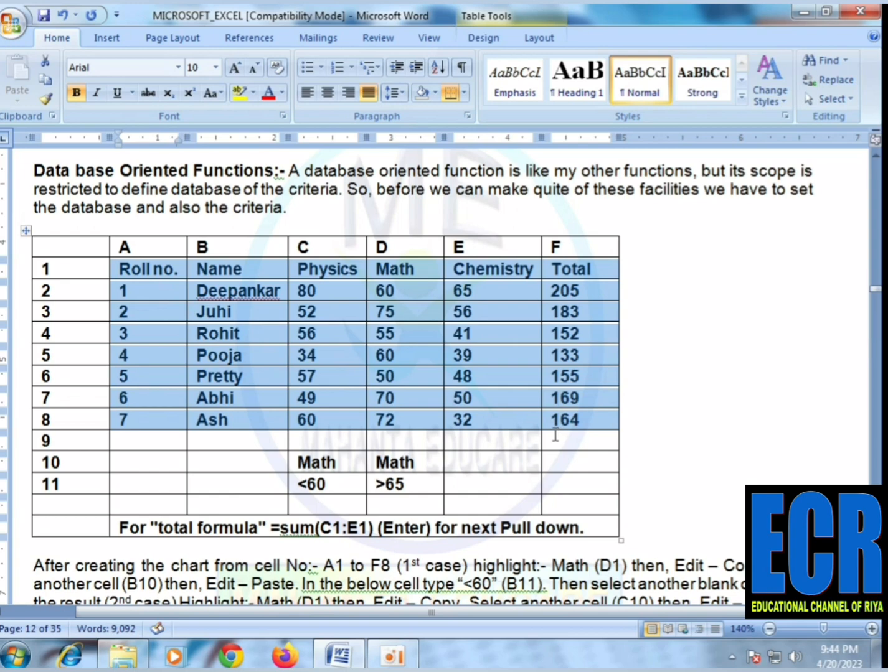
- Open a new Excel workbook and paste the copied marks table into Sheet1 starting at cell A1
left_click(15, 657)
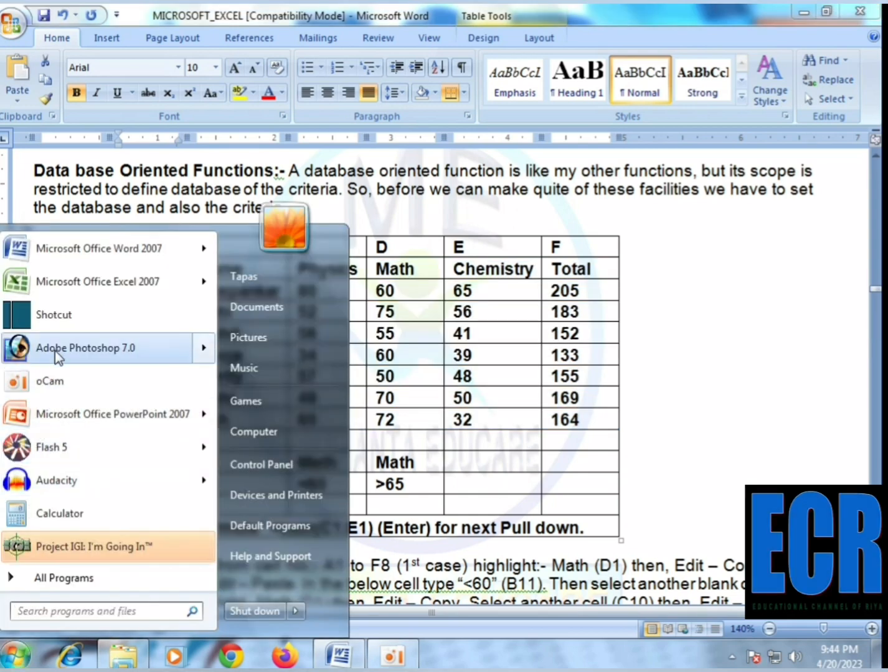
left_click(69, 283)
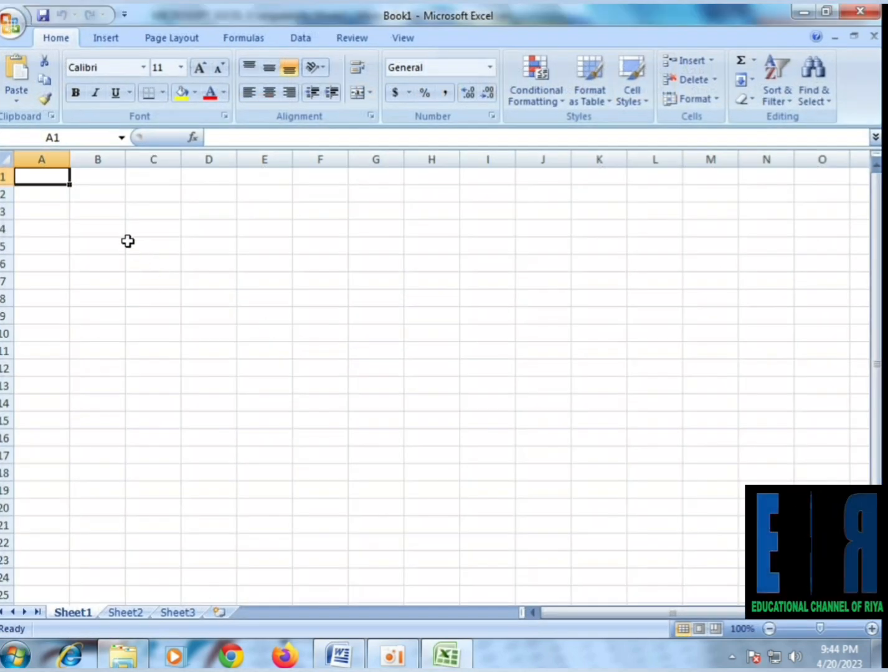
key("ctrl+v")
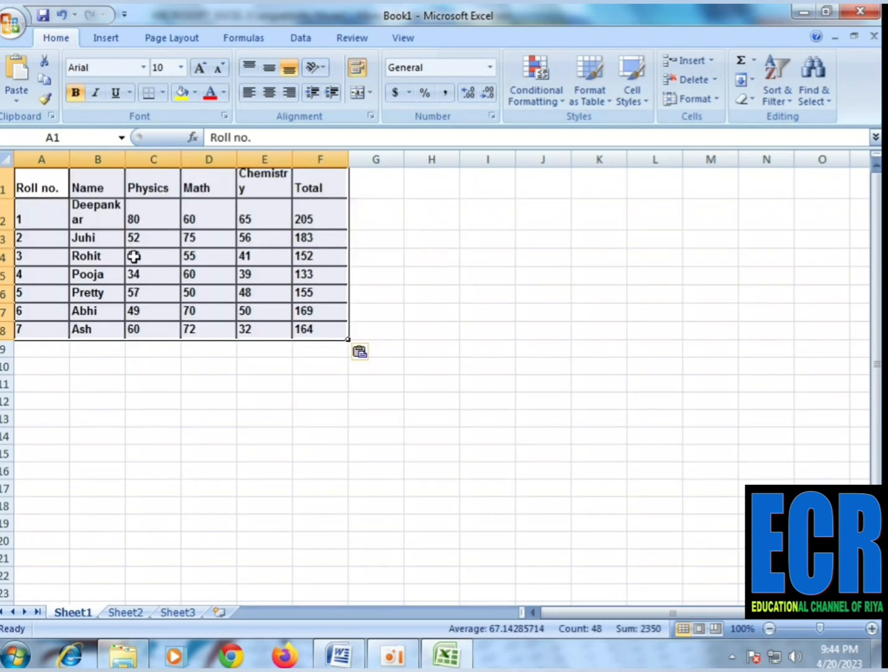
left_click(427, 416)
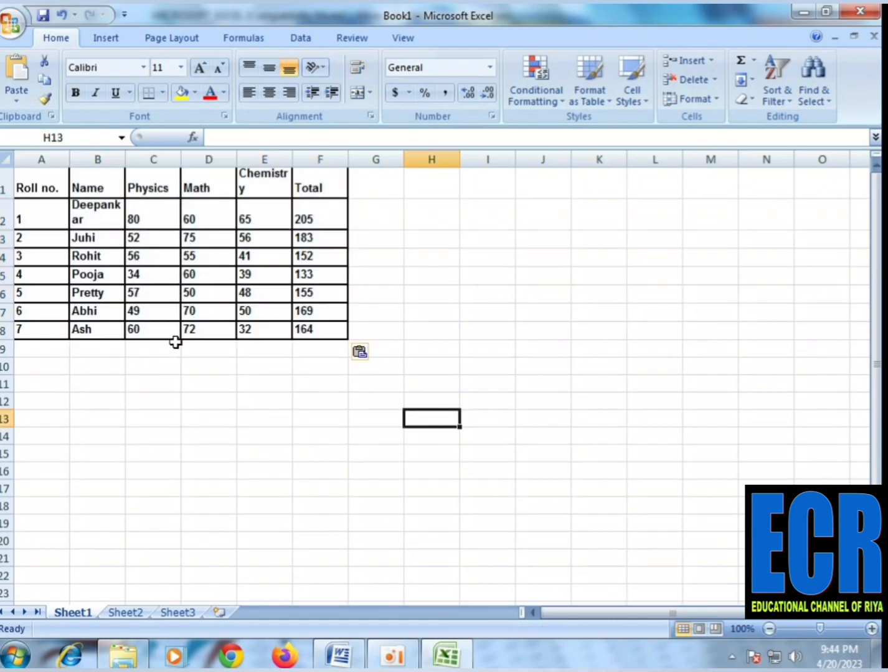
- Set the worksheet zoom to 170% with the whole marks table in view
left_click(870, 630)
left_click(871, 629)
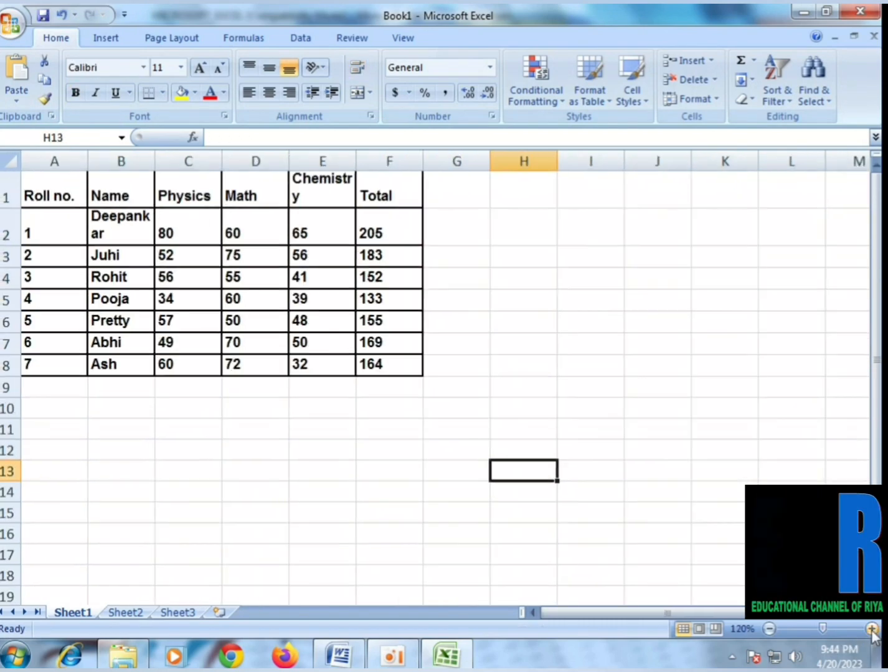
left_click(871, 628)
left_click(871, 629)
left_click(871, 628)
left_click(871, 629)
left_click(871, 629)
left_click(871, 629)
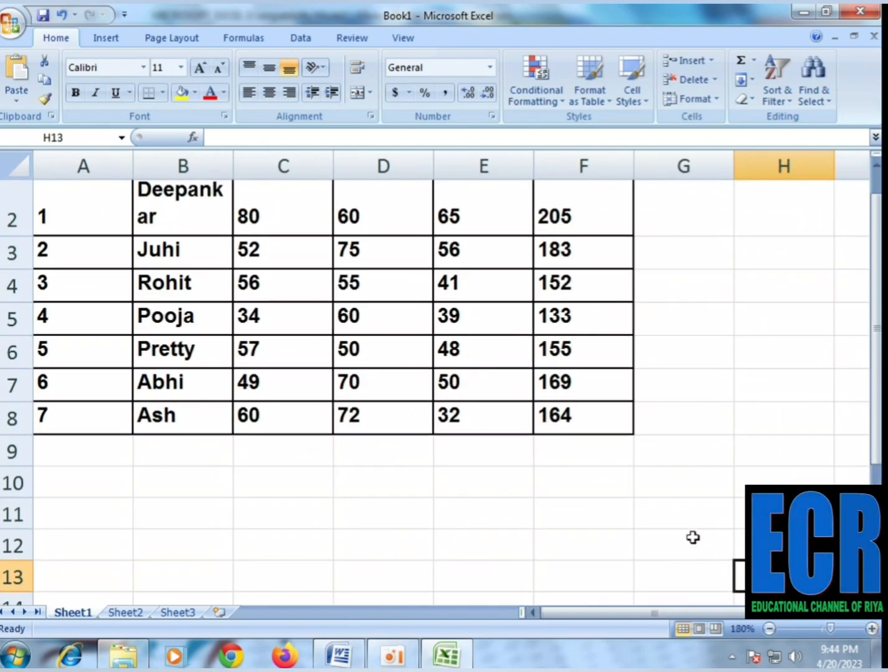
scroll(691, 536, "up", 1)
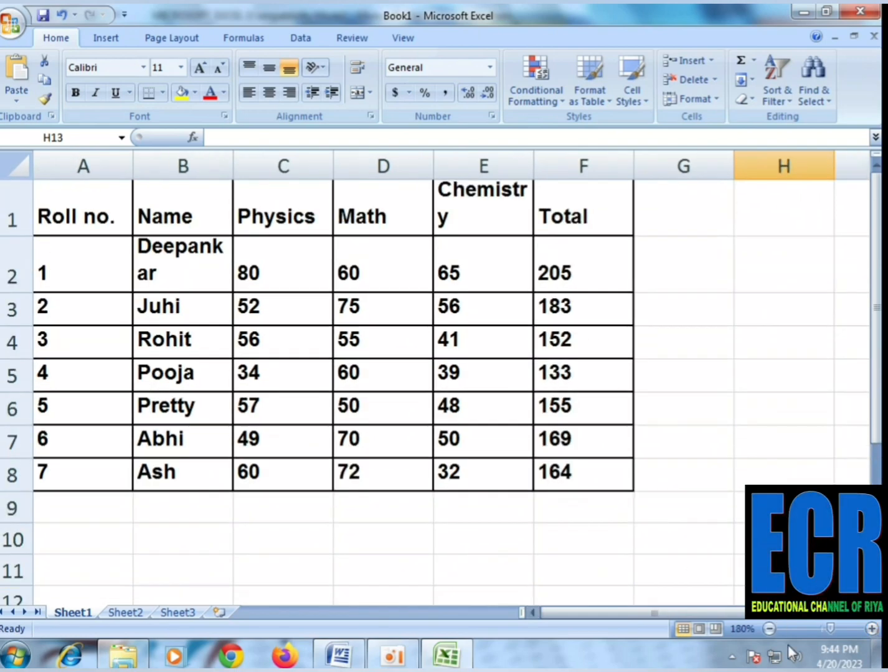
left_click(771, 630)
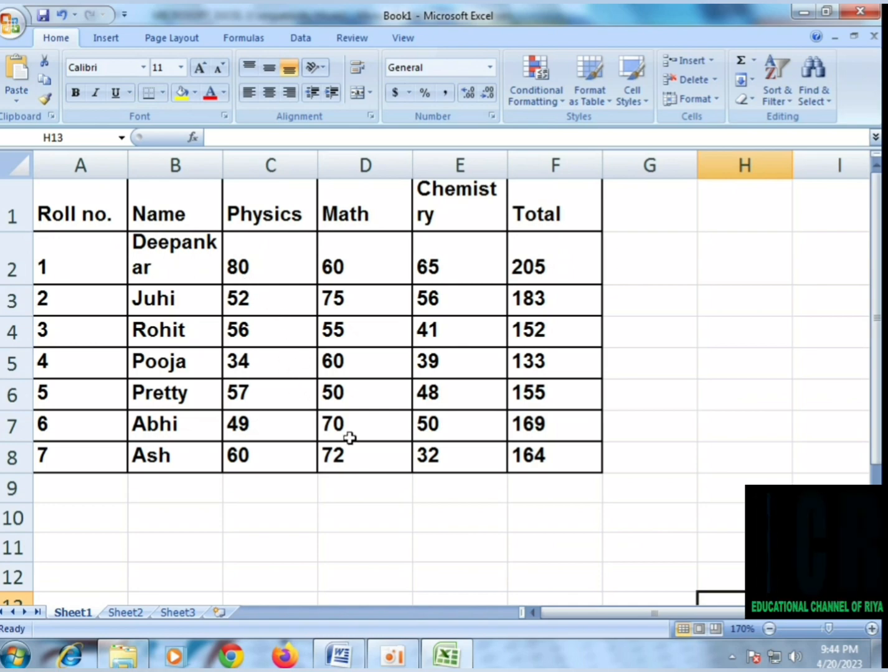
- Switch to the Word course notes and read the descriptions of the D SUM, D MAX and D MIN database functions
left_click(338, 654)
scroll(284, 460, "down", 5)
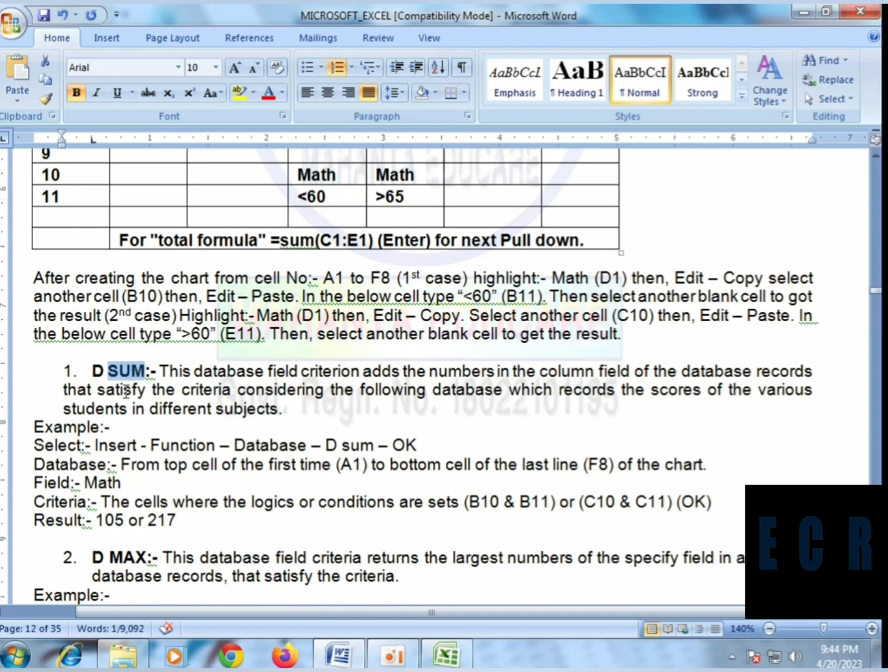
scroll(142, 452, "down", 2)
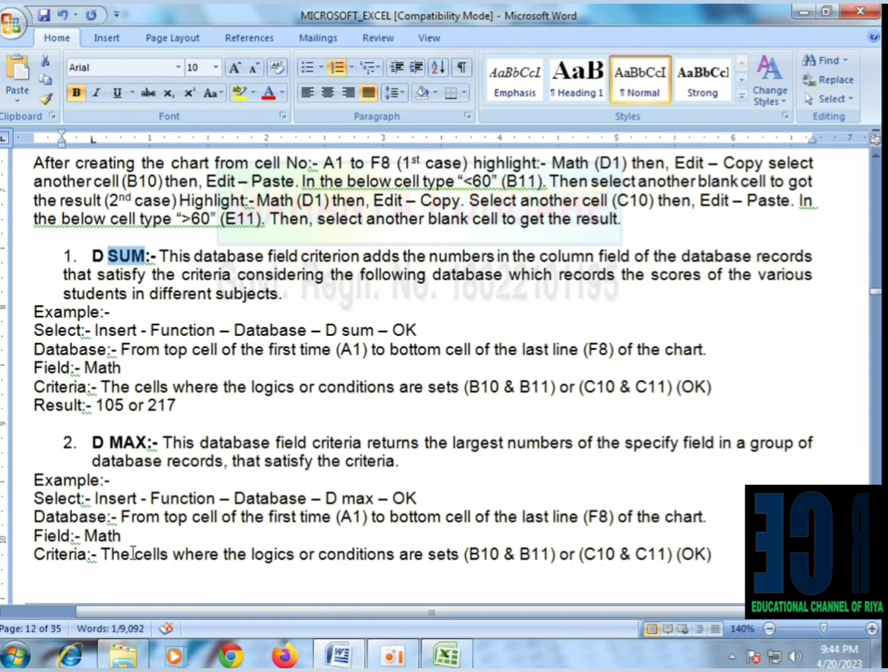
left_click(110, 445)
scroll(125, 445, "down", 8)
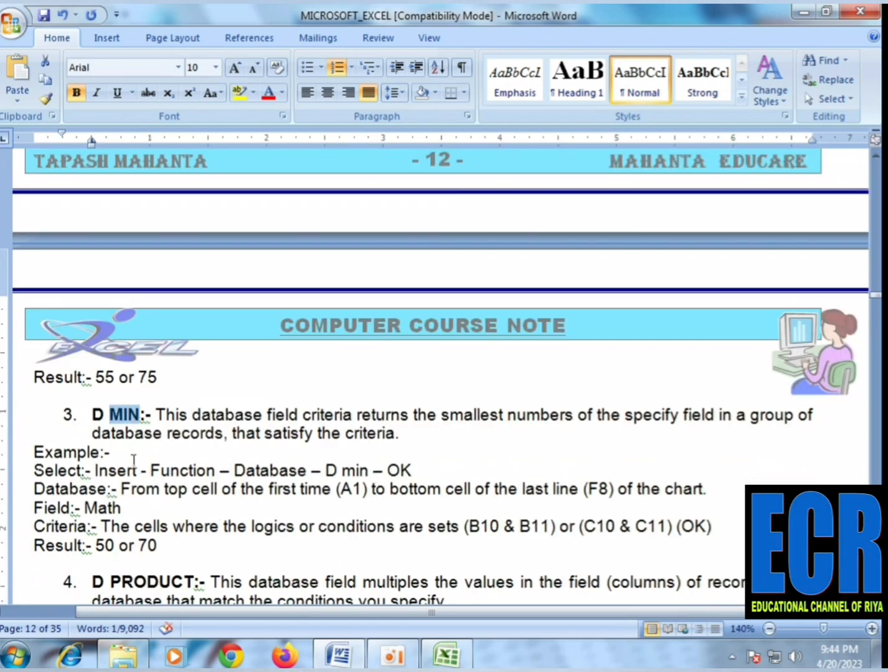
scroll(168, 477, "up", 9)
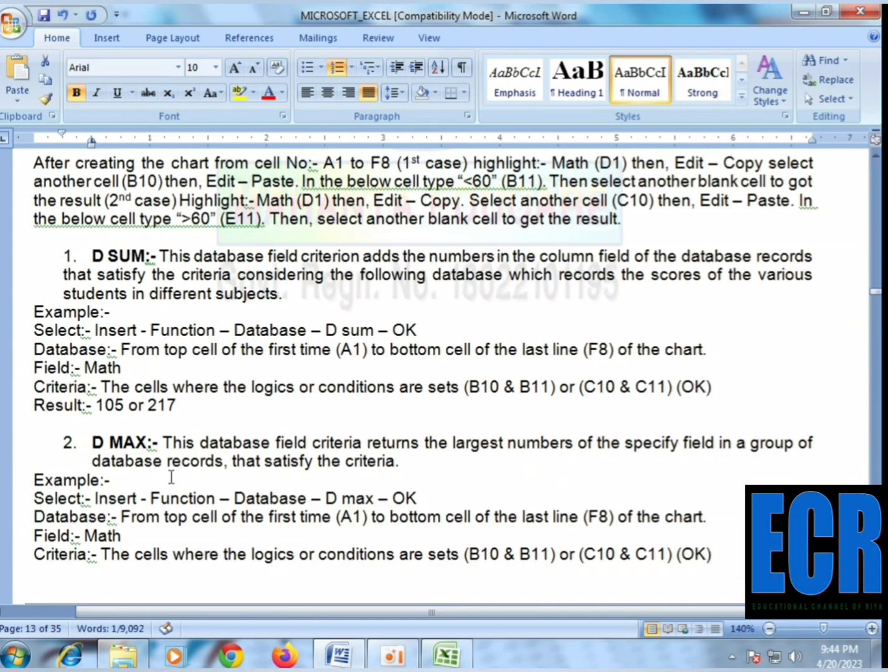
double_click(98, 257)
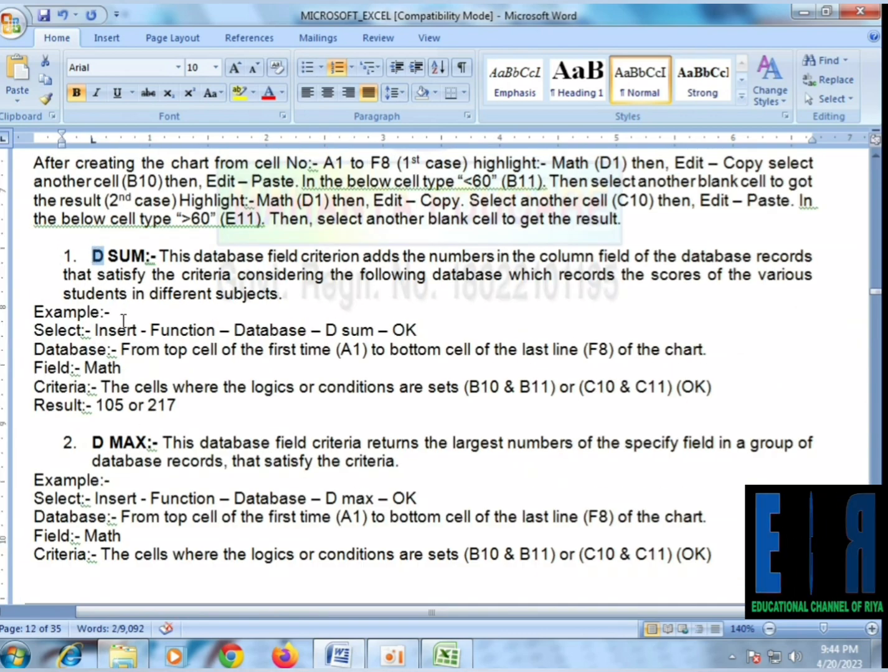
scroll(125, 317, "up", 2)
scroll(132, 352, "up", 1)
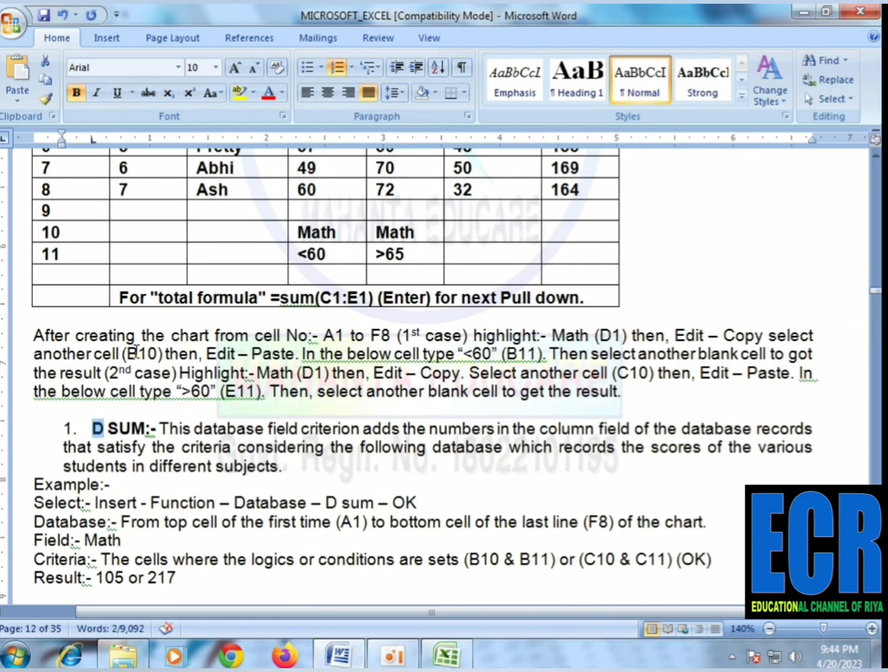
left_click(152, 447)
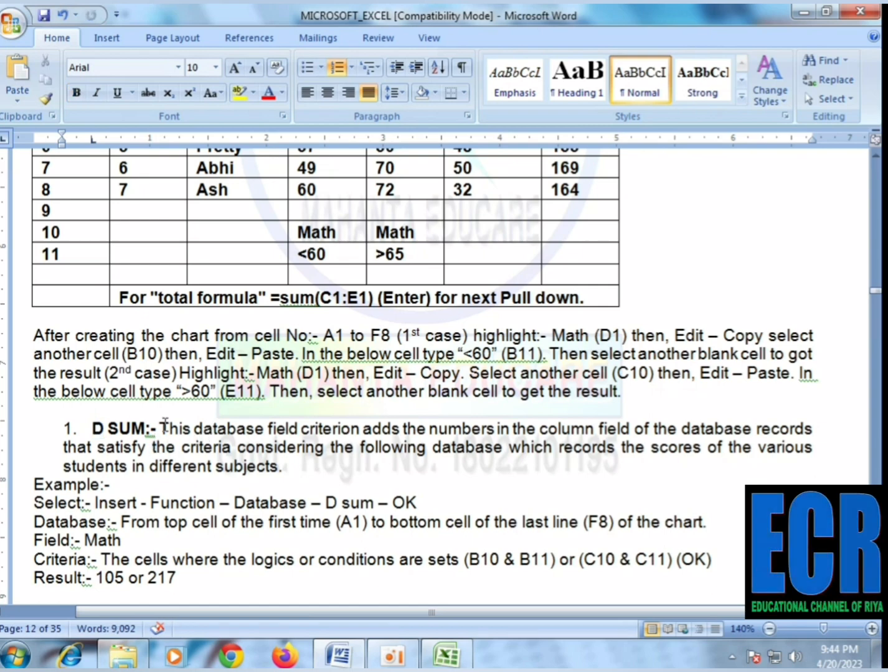
- Examine the sample table's Math criteria cells in rows 10 and 11 of the Word notes
scroll(259, 429, "up", 2)
scroll(318, 413, "up", 2)
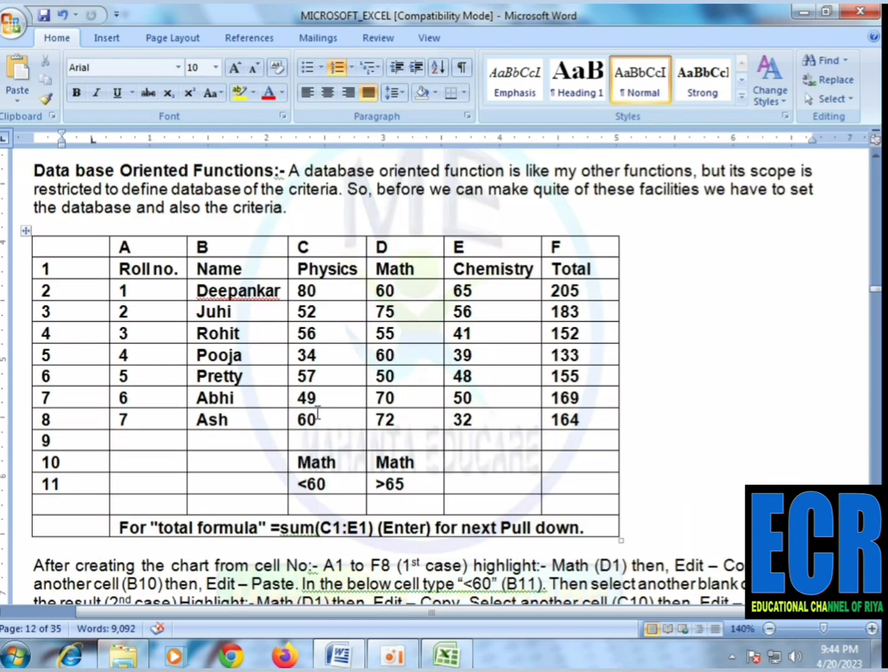
left_click(291, 462)
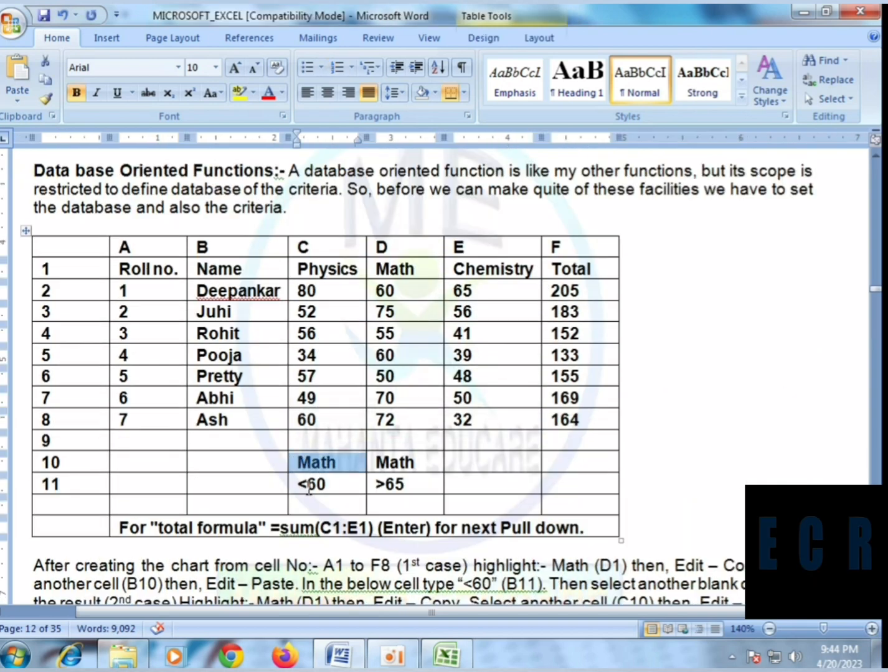
left_click(305, 484)
left_click(291, 486)
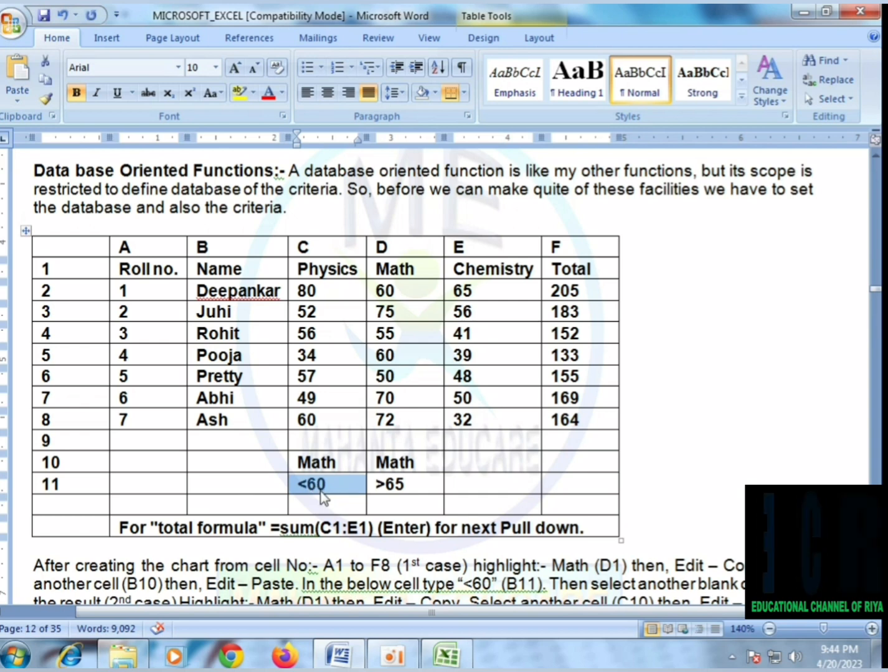
left_click(397, 484)
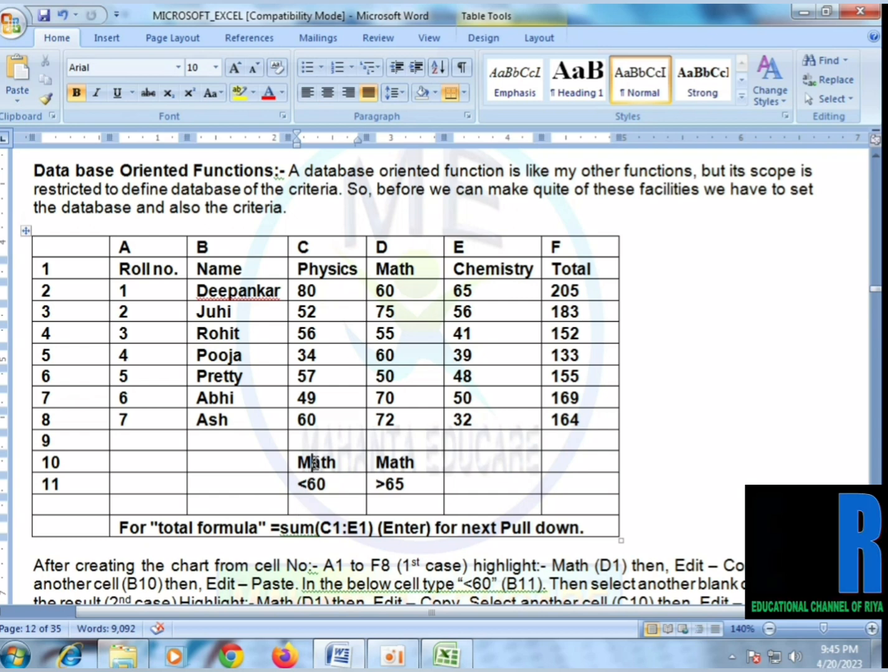
left_click_drag(298, 484, 328, 484)
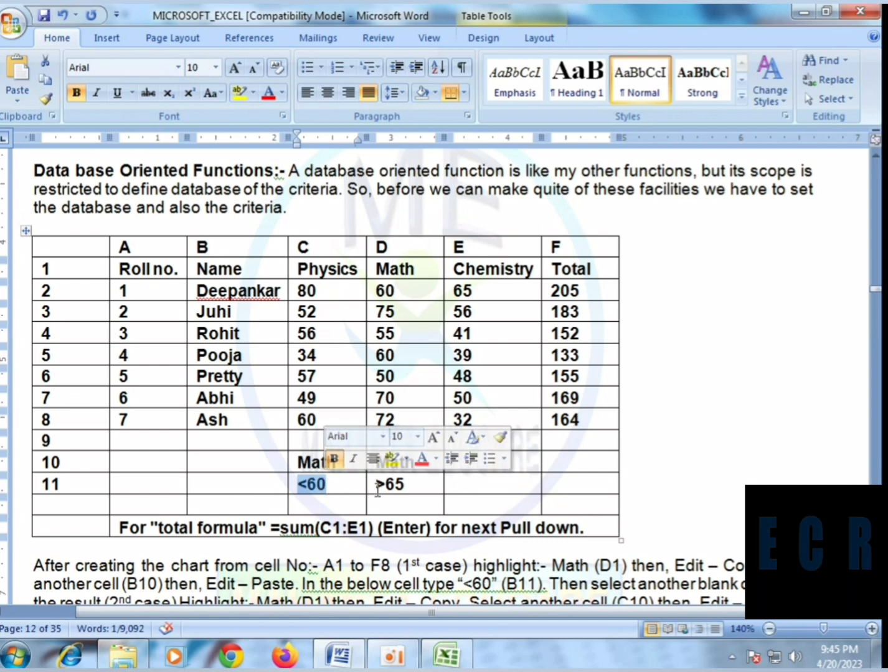
left_click(475, 381)
scroll(483, 387, "down", 1)
scroll(485, 391, "up", 1)
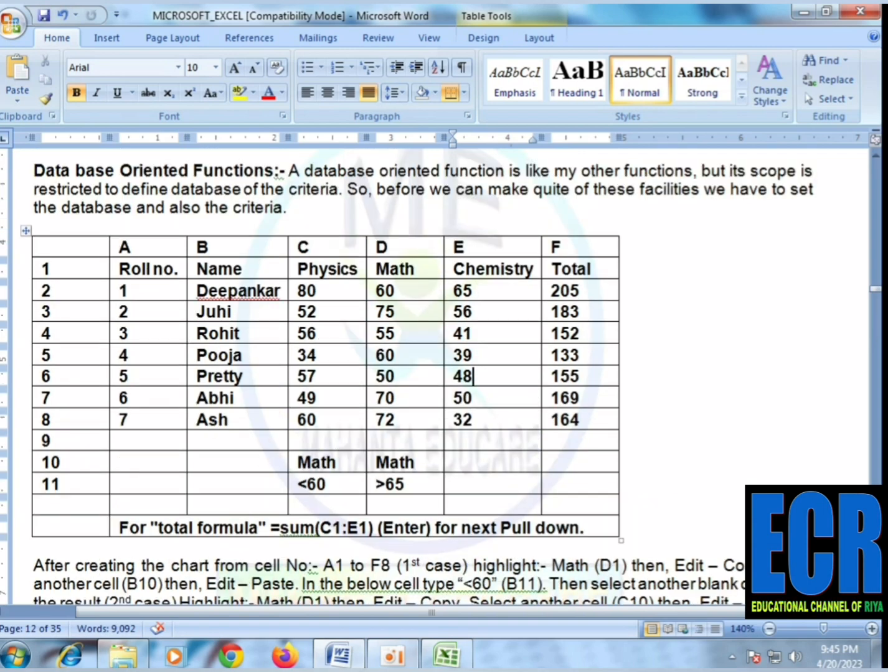
- Switch back to the Excel workbook and review the subject headers and the blank cells below the table for a criteria range
left_click(444, 652)
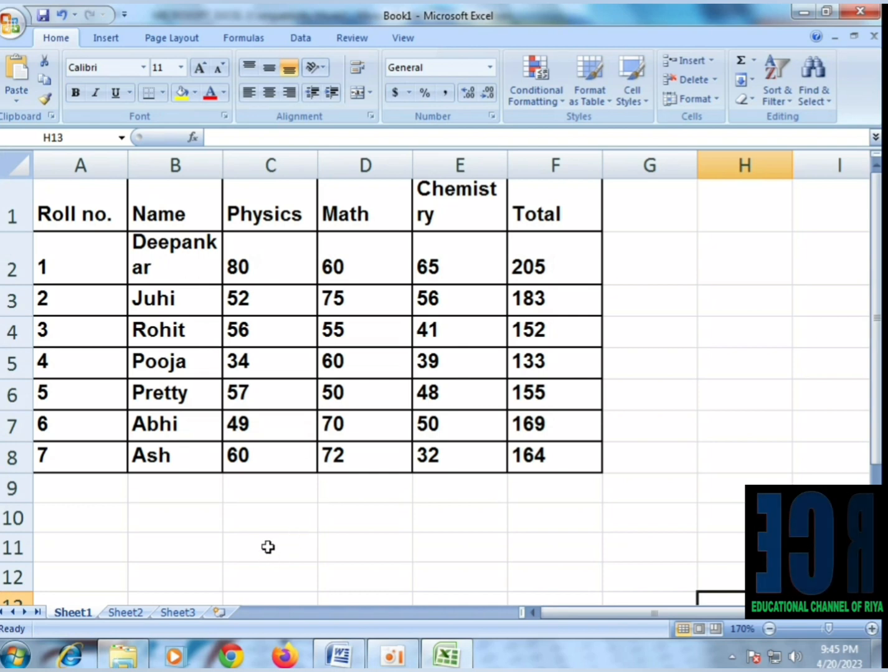
left_click(278, 512)
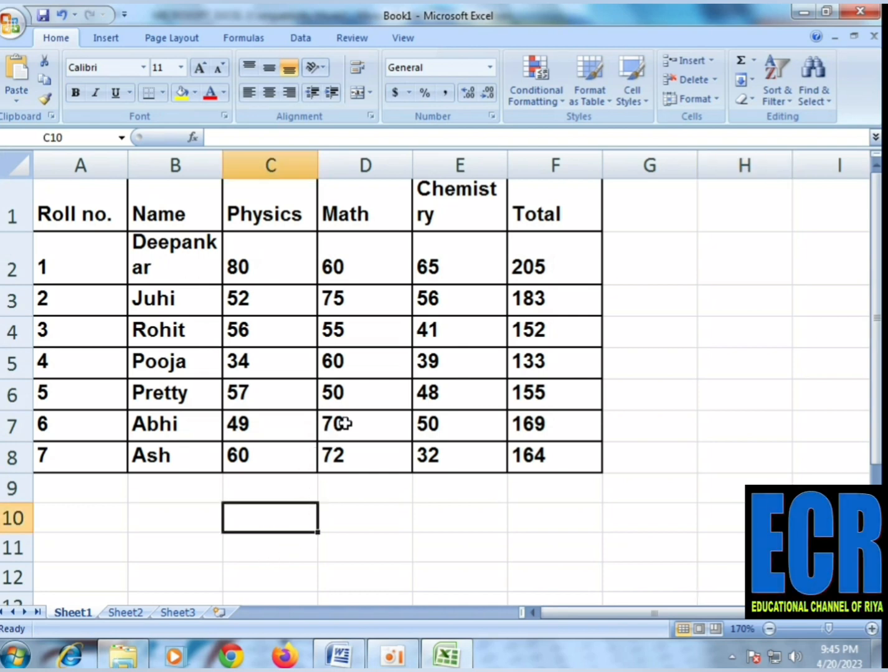
left_click(284, 214)
left_click(329, 212)
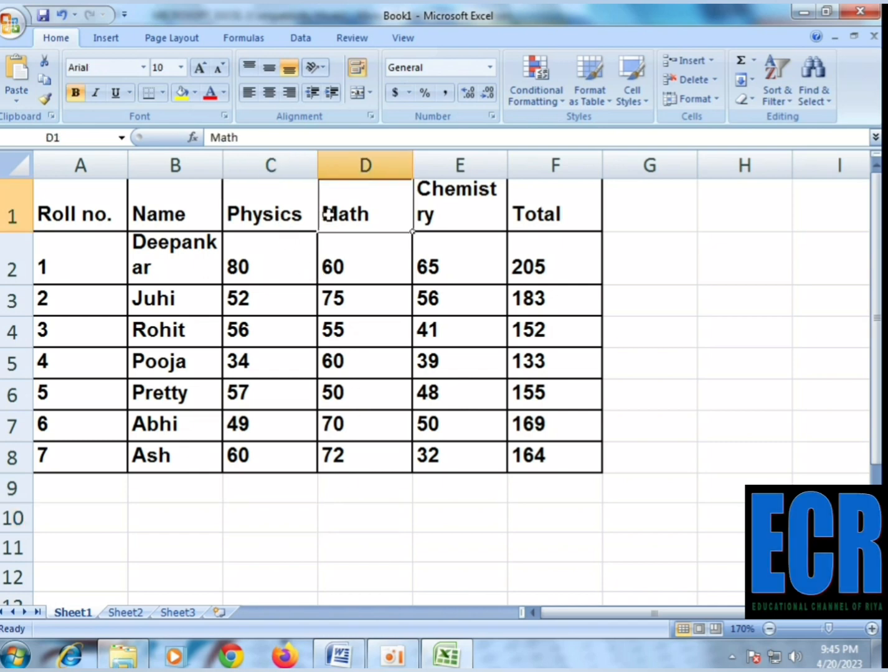
left_click(283, 215)
left_click(430, 225)
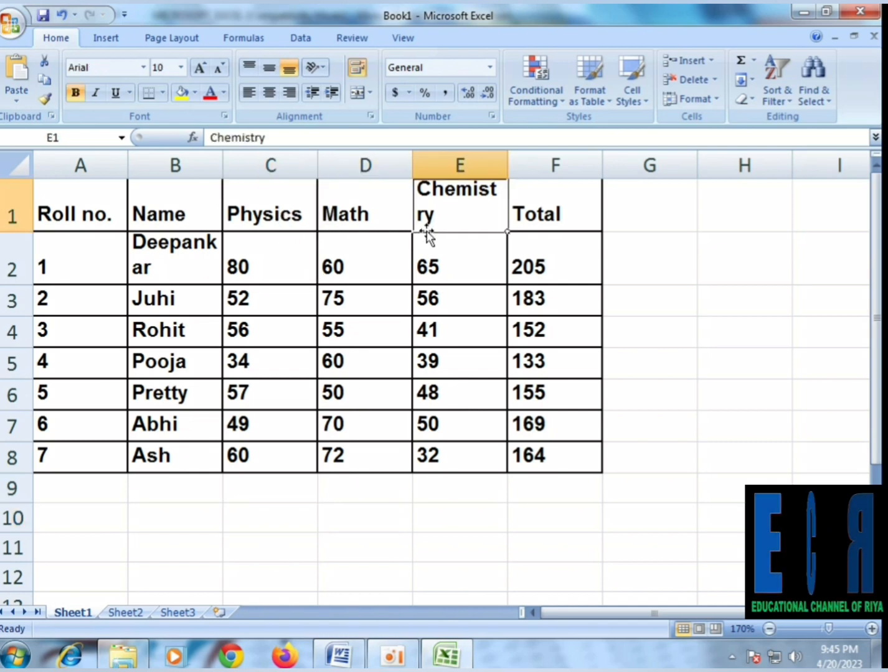
left_click(555, 230)
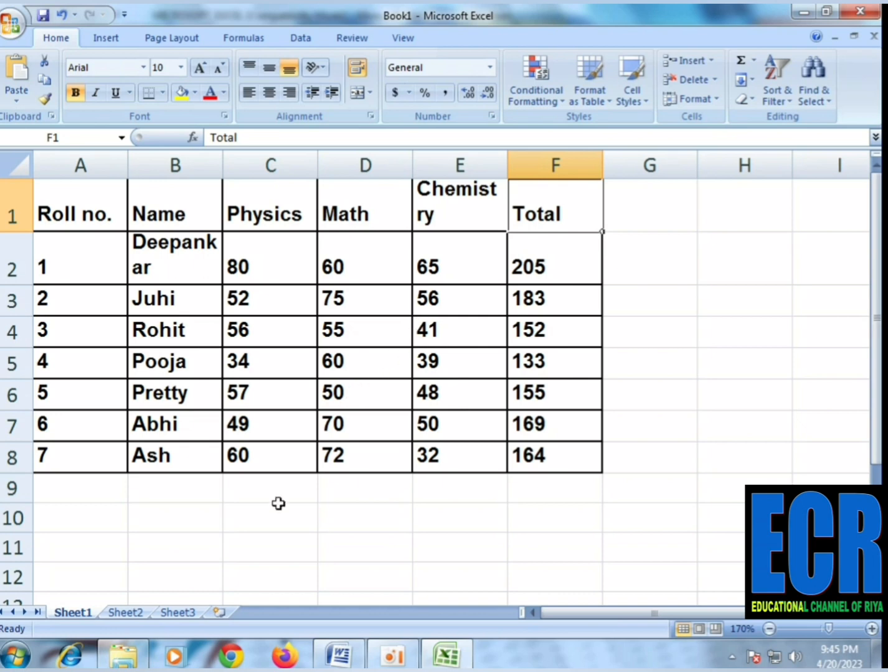
left_click(269, 536)
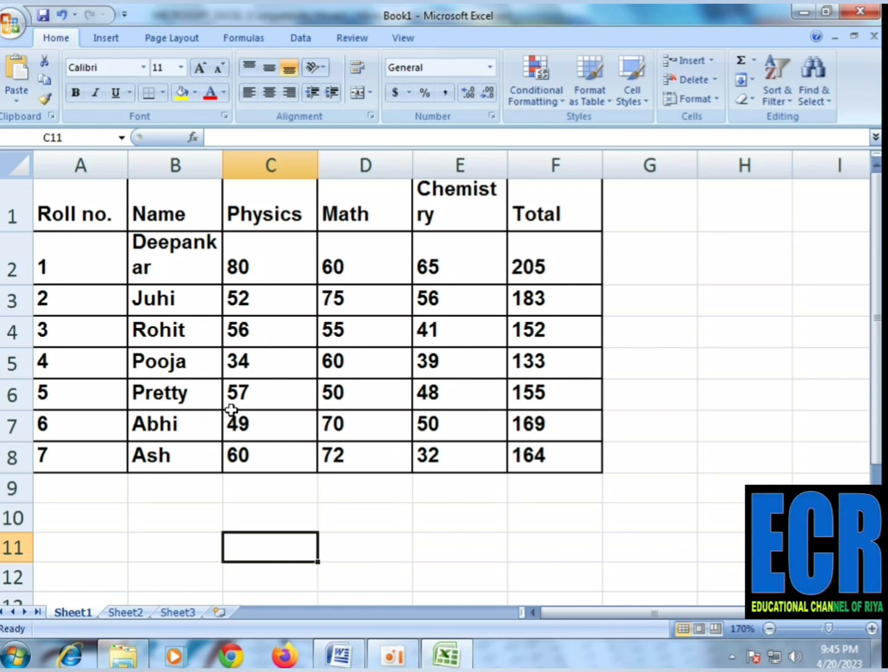
- Copy the Physics header from cell C1 and paste it into cell C10
left_click(281, 215)
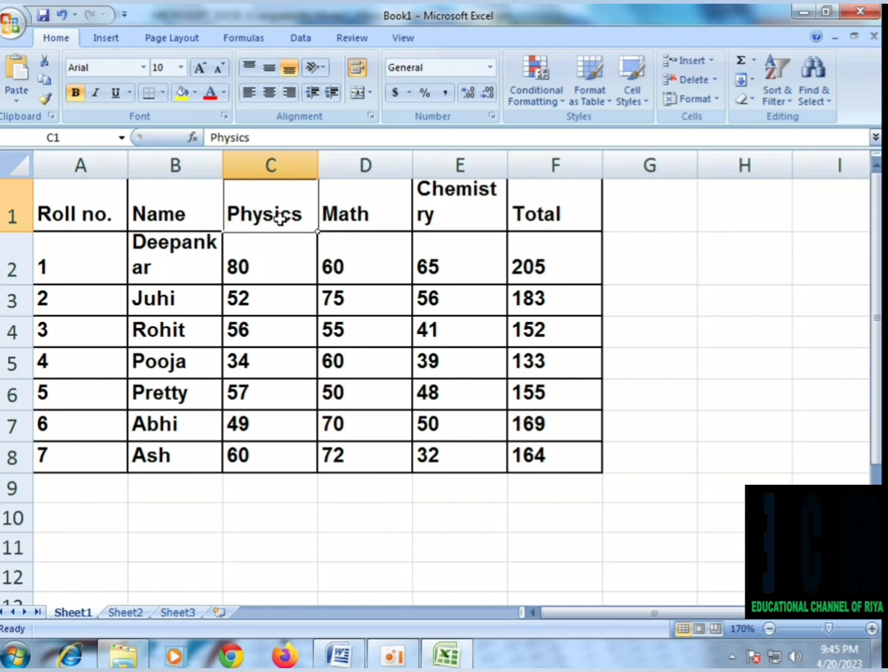
right_click(278, 213)
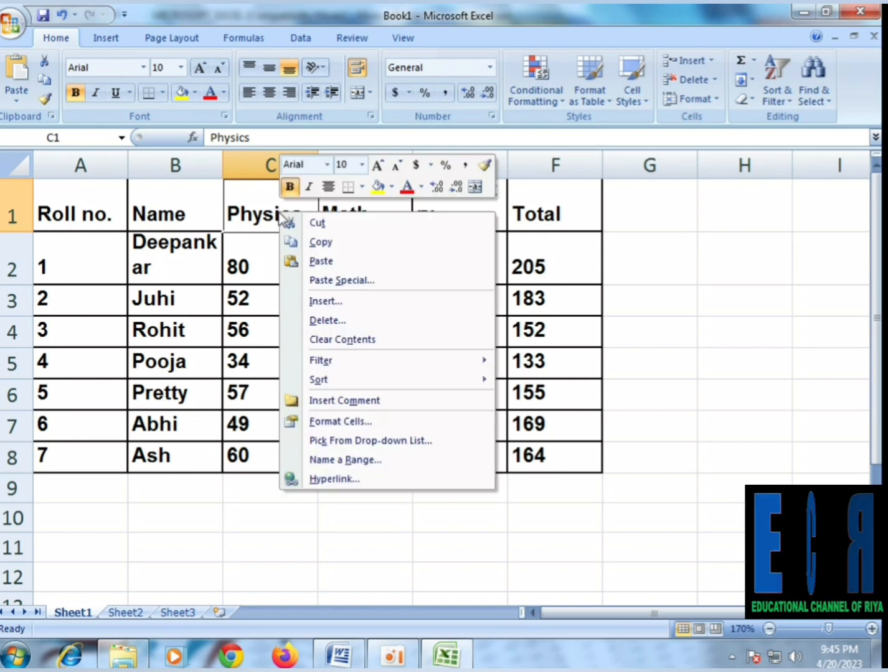
left_click(331, 244)
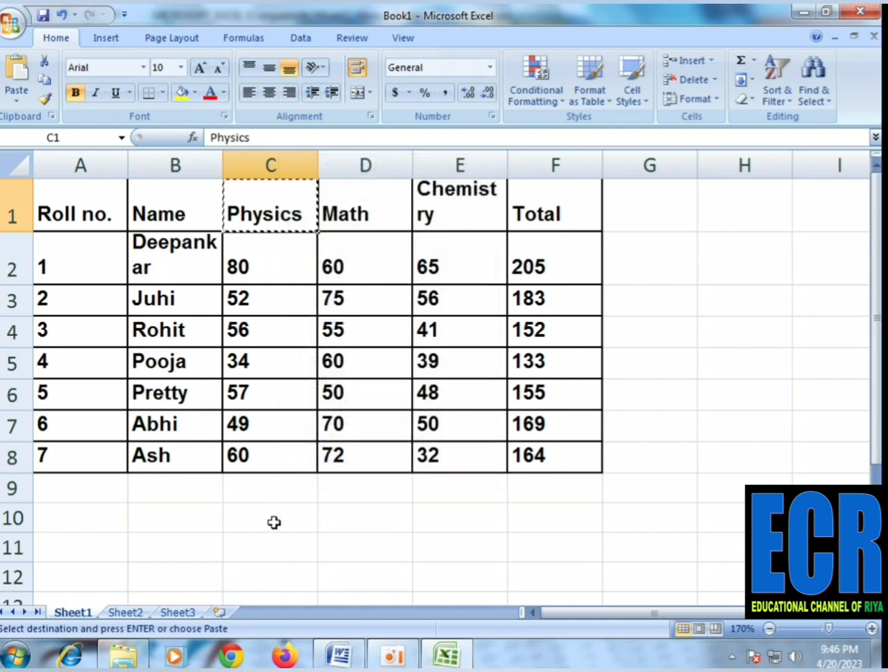
left_click(274, 523)
right_click(274, 523)
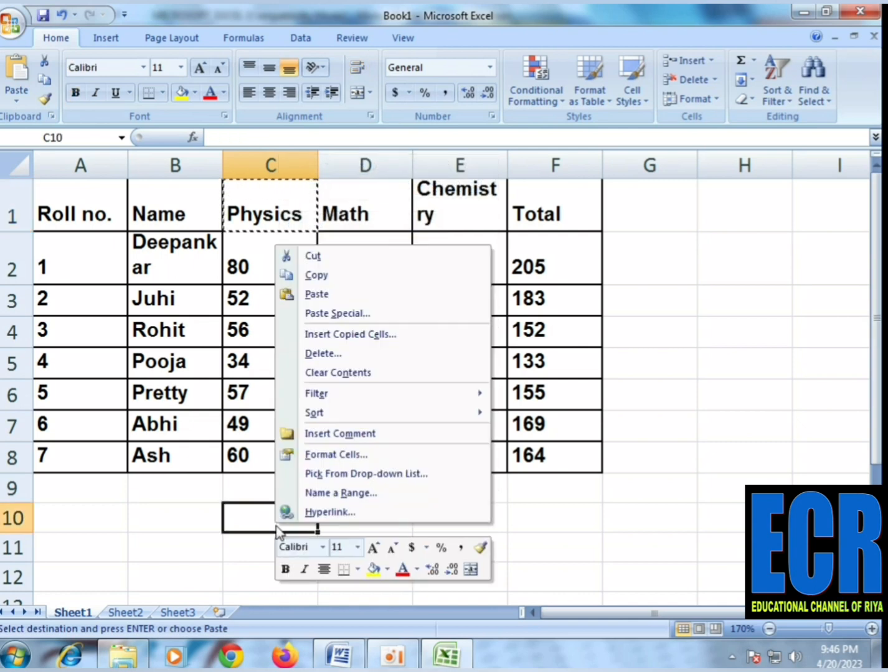
left_click(341, 294)
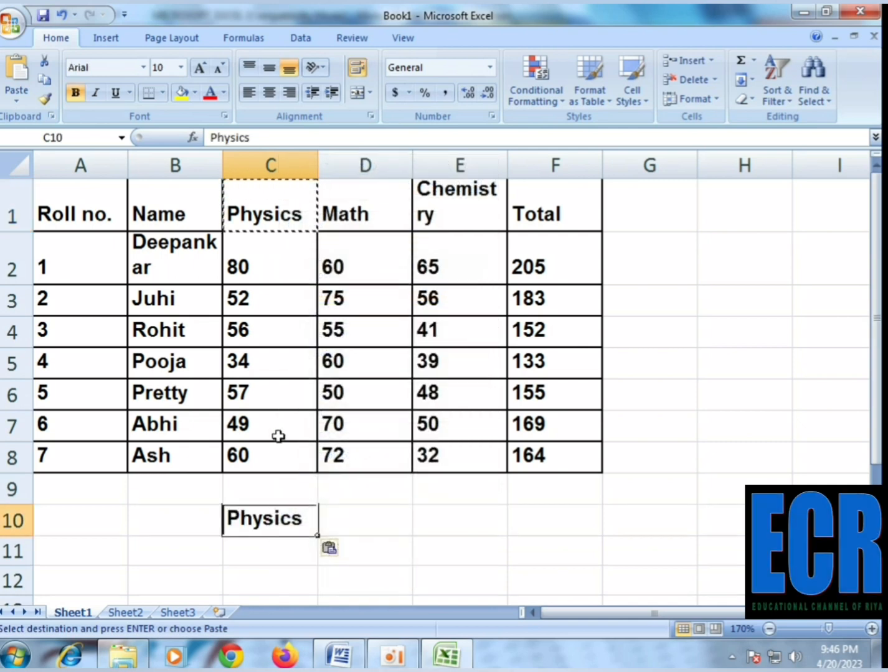
- Enter the criterion <55 in cell C11 beneath the copied Physics header
left_click(287, 551)
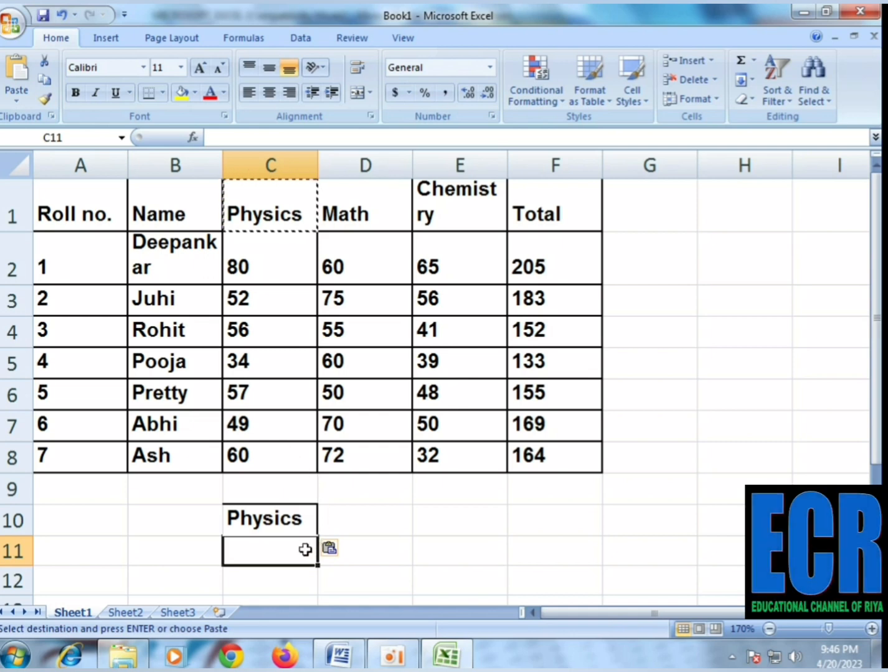
type("<55")
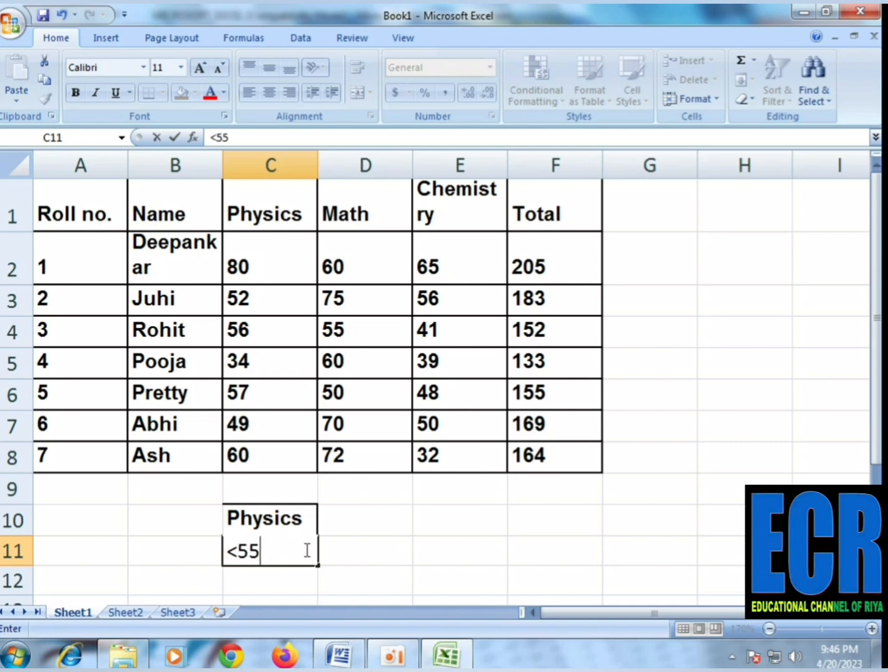
key("Return")
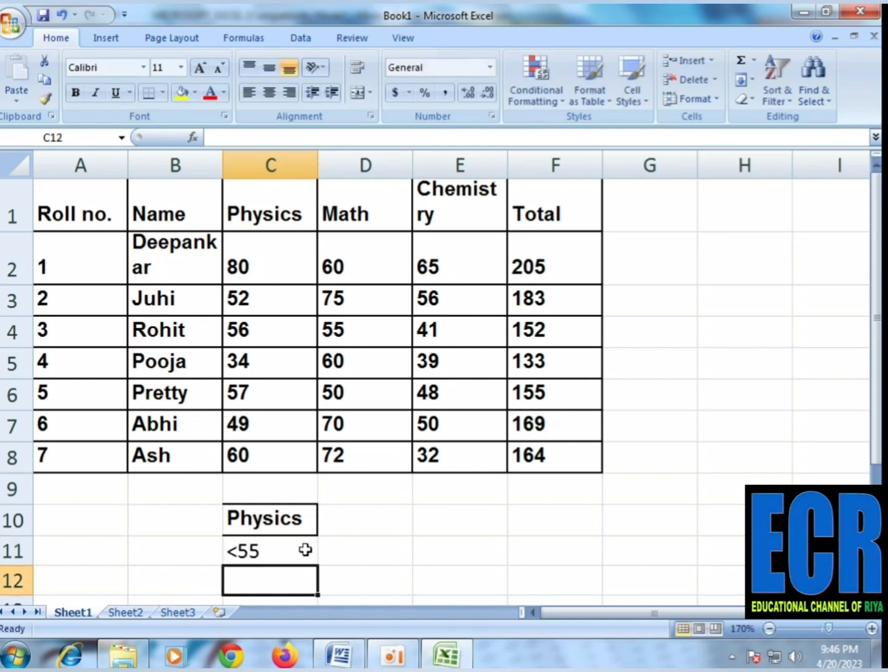
- Copy the Physics header from cell C1 and paste it into cell D10 beside the first criteria header
left_click(328, 531)
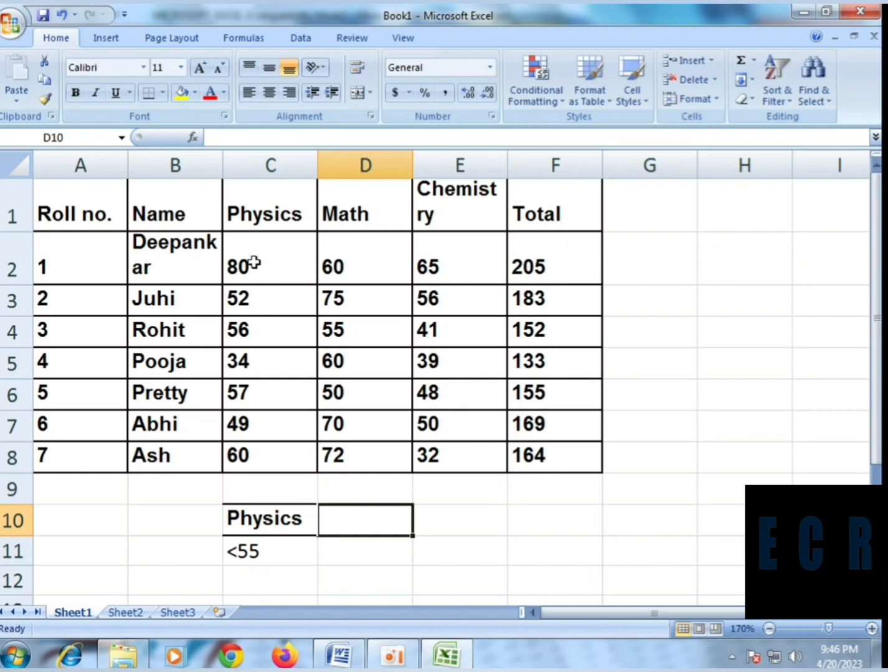
left_click(273, 214)
right_click(275, 217)
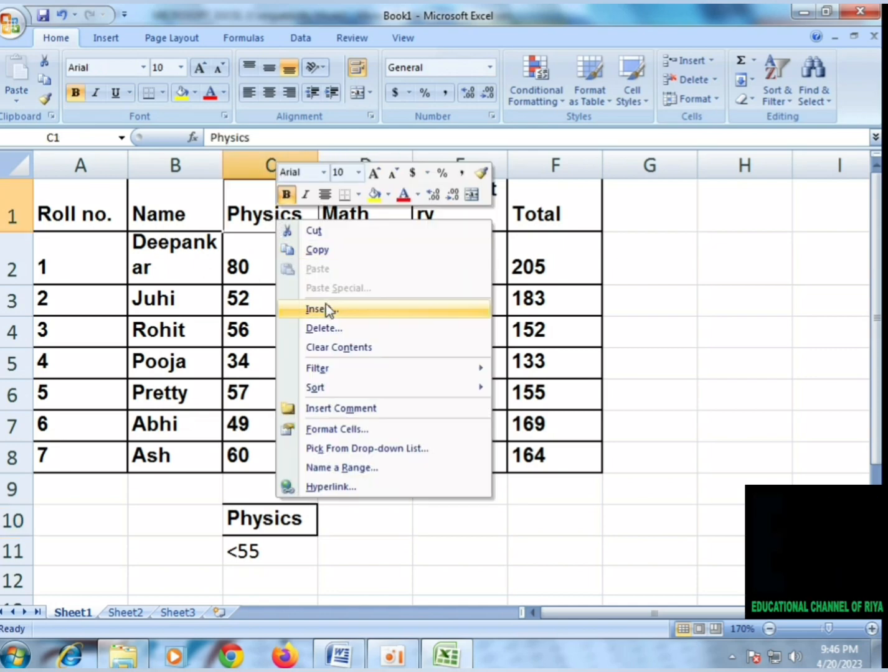
left_click(330, 250)
left_click(355, 525)
right_click(356, 531)
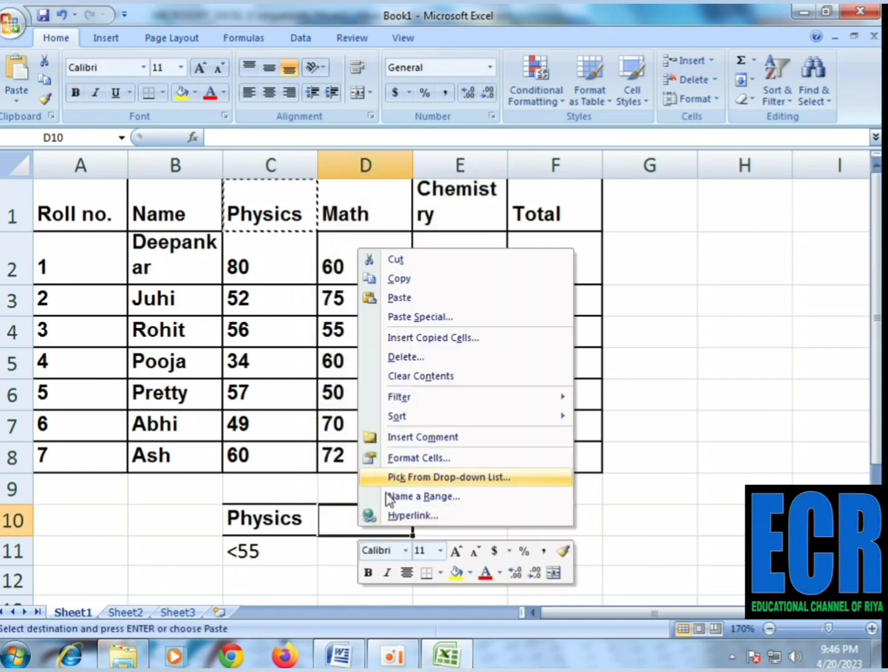
left_click(404, 298)
- Enter the criterion >55 in cell D11 beneath the second Physics header
left_click(335, 556)
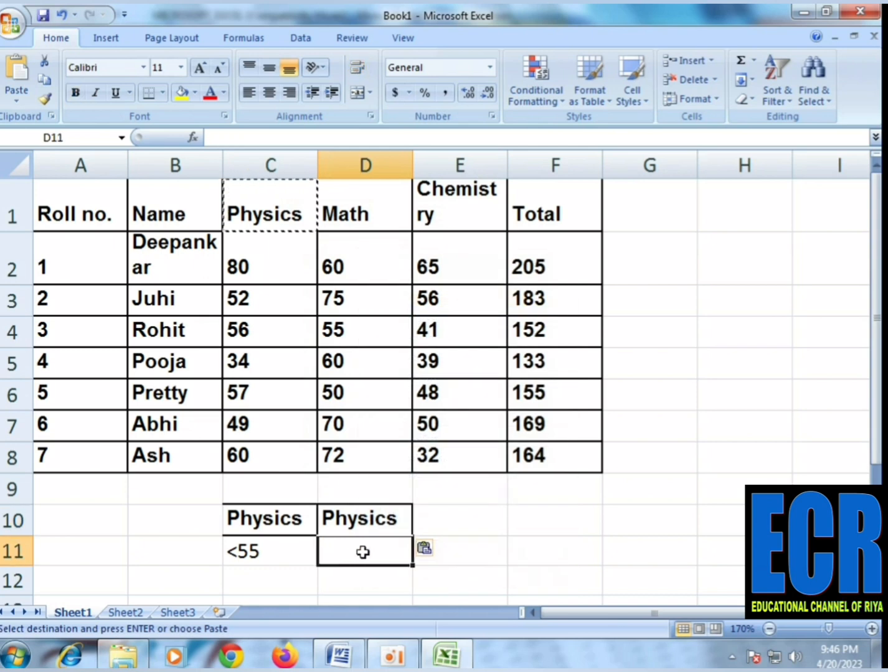
type(">")
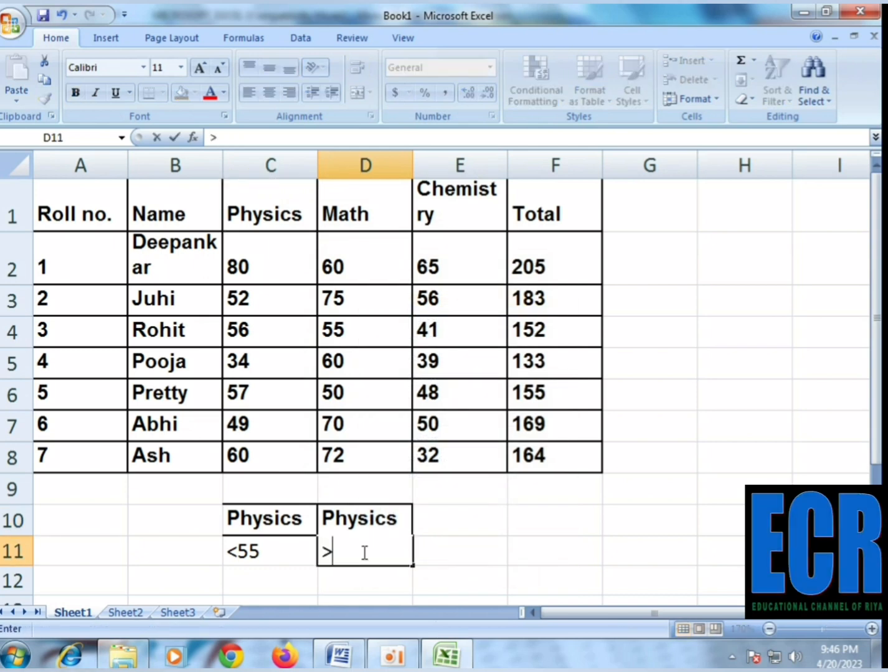
type("55")
key("Return")
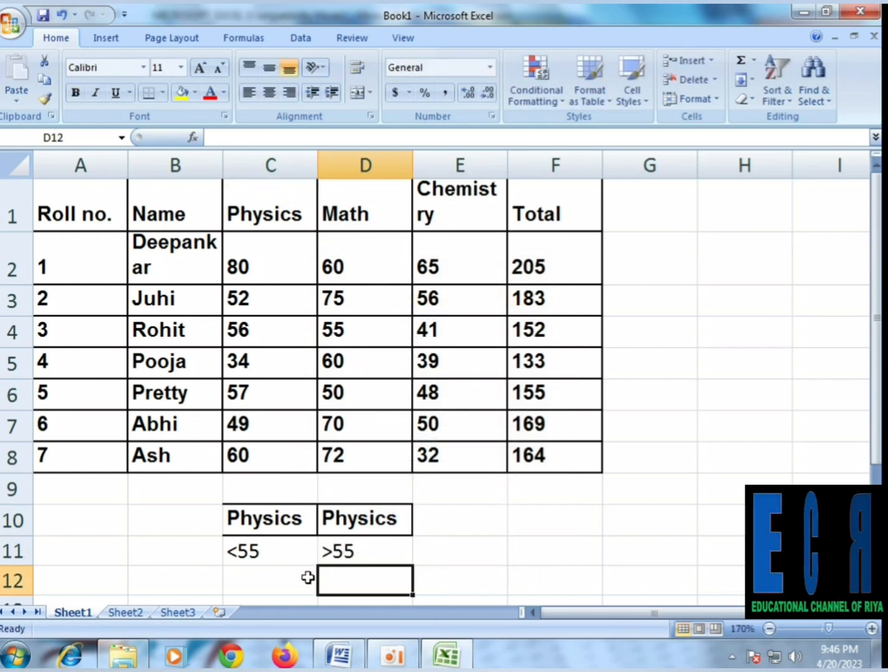
- Compare the criteria in C11 and D11 with the Physics marks in column C, checking which marks are below 55
left_click(281, 559)
left_click(338, 549)
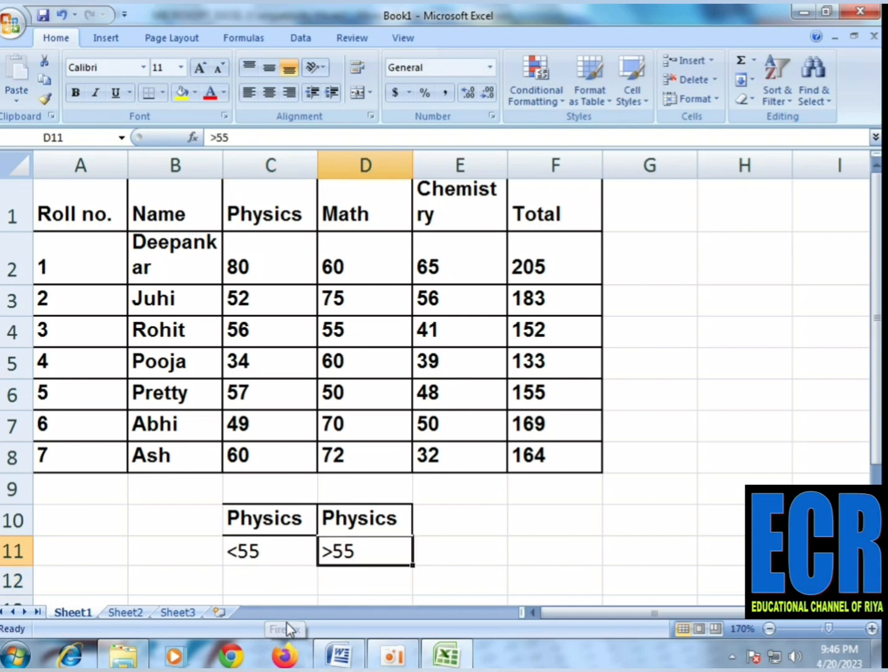
left_click(278, 553)
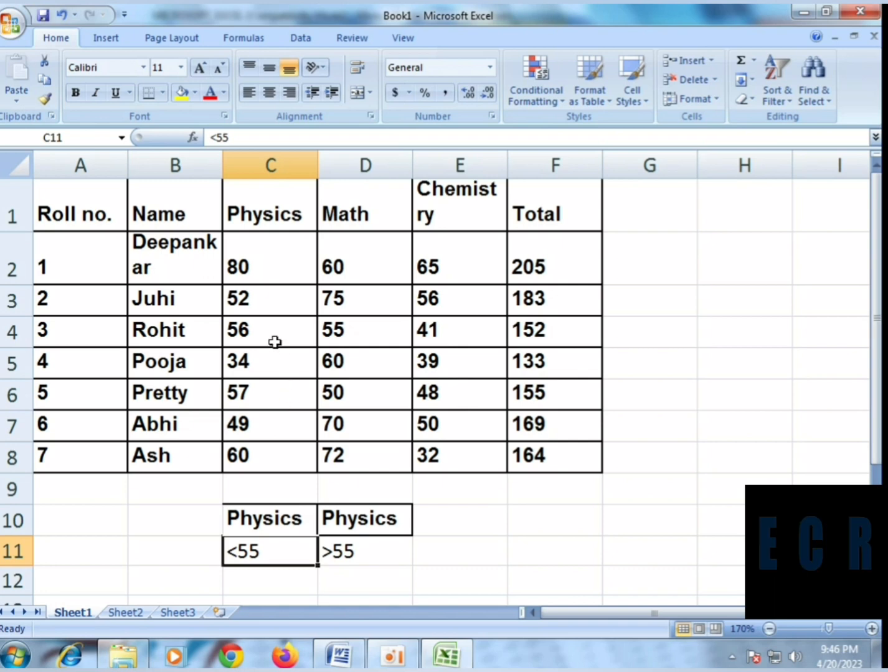
left_click(259, 272)
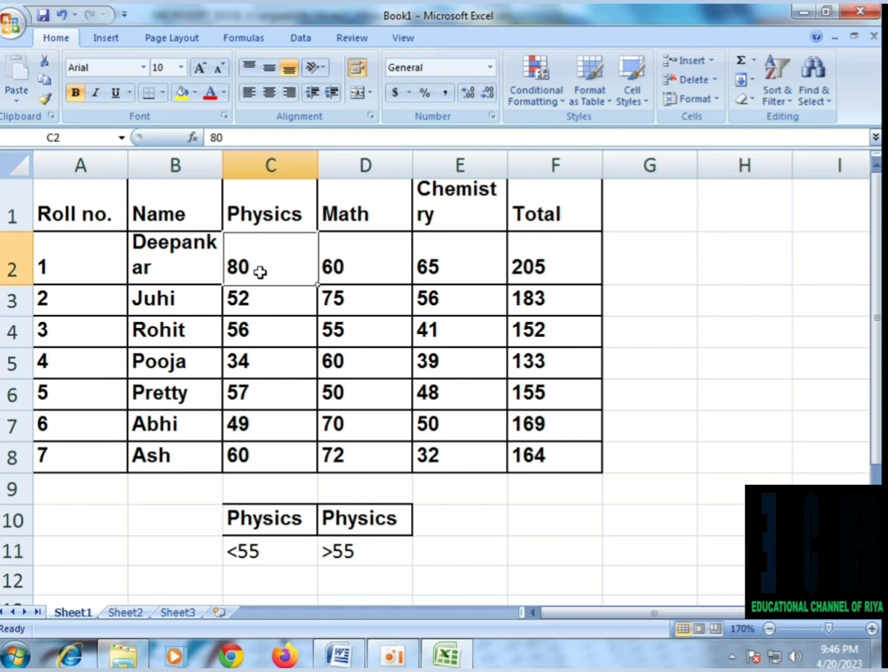
left_click(246, 302)
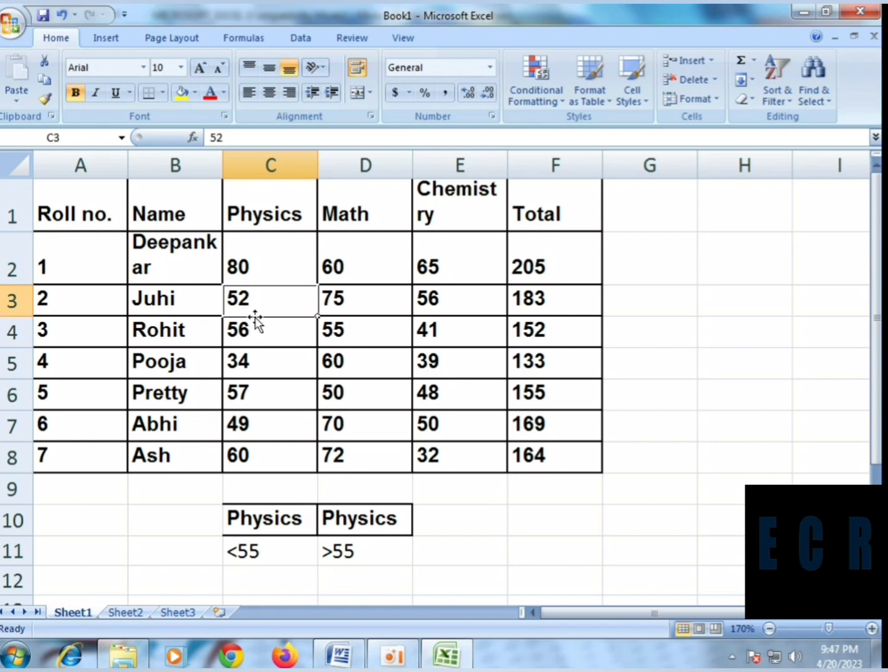
left_click(265, 277)
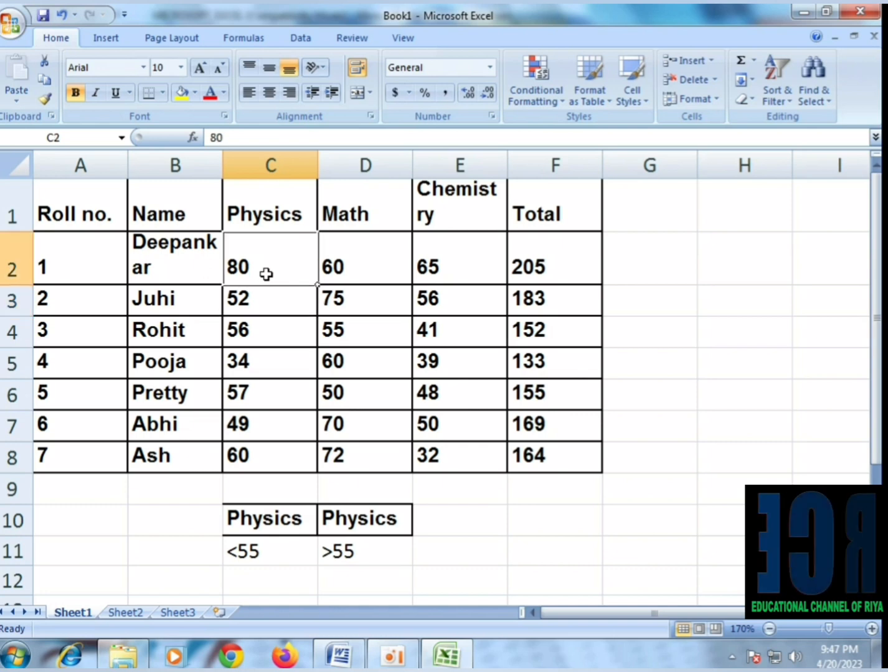
left_click(252, 297)
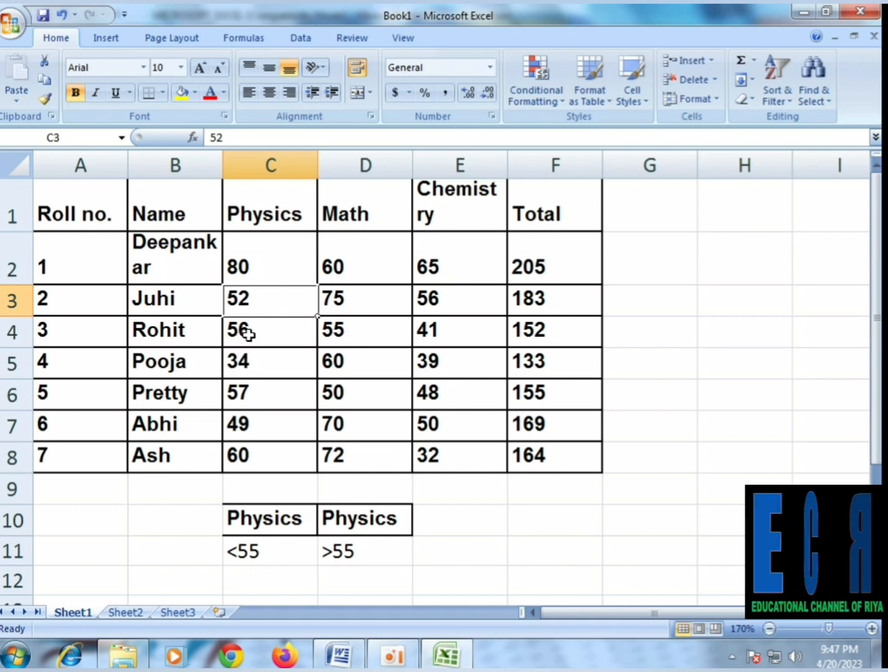
left_click(241, 362)
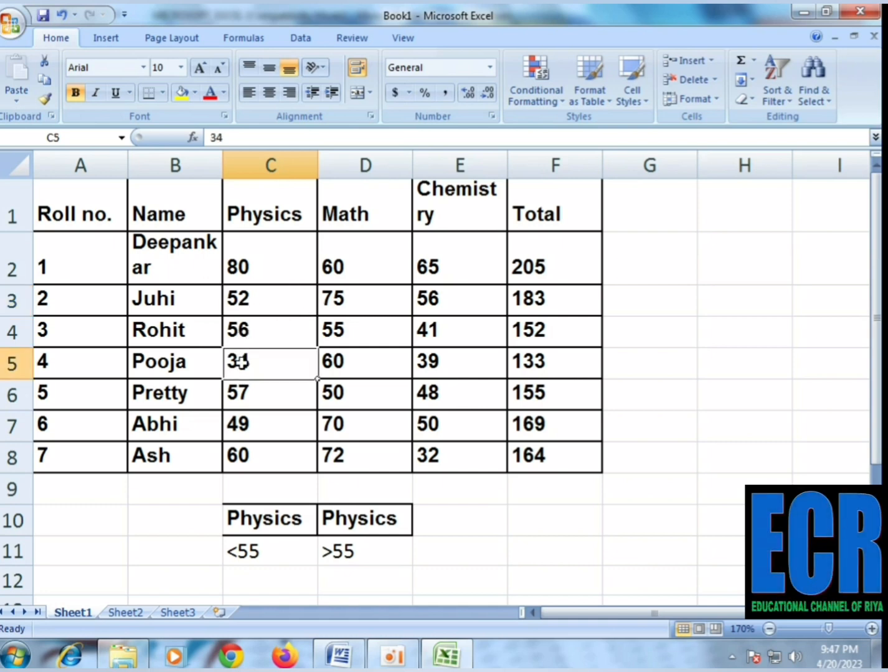
left_click(238, 422)
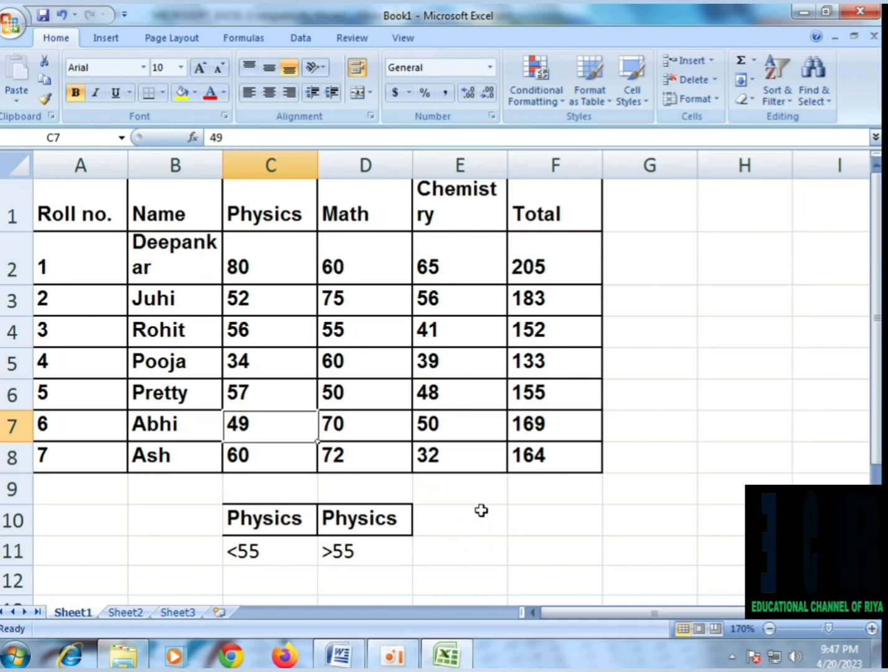
- Select cell F10 for the result, then switch to the Word notes and read the D SUM example's function, database, field and criteria lines
left_click(537, 518)
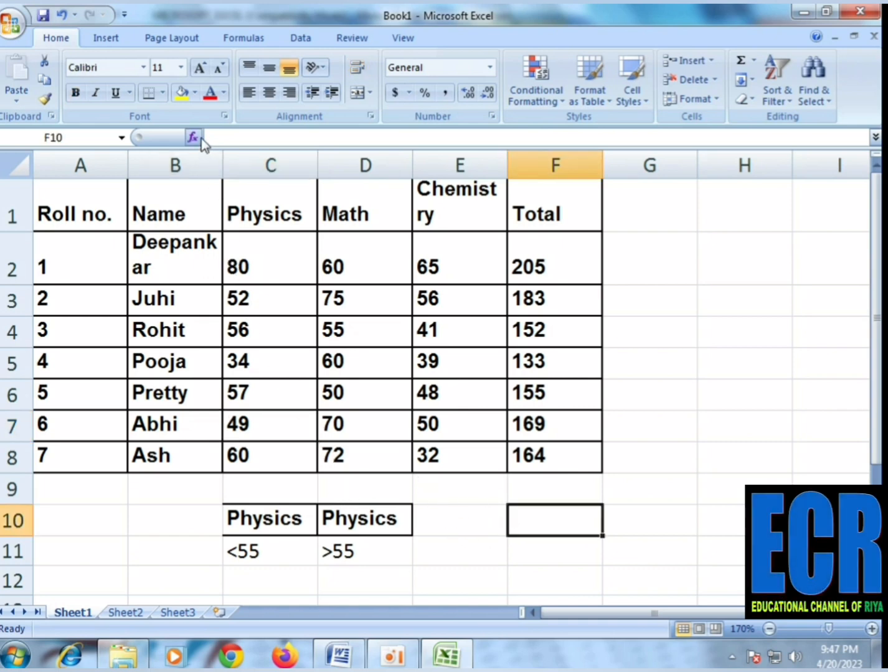
key("alt+Tab")
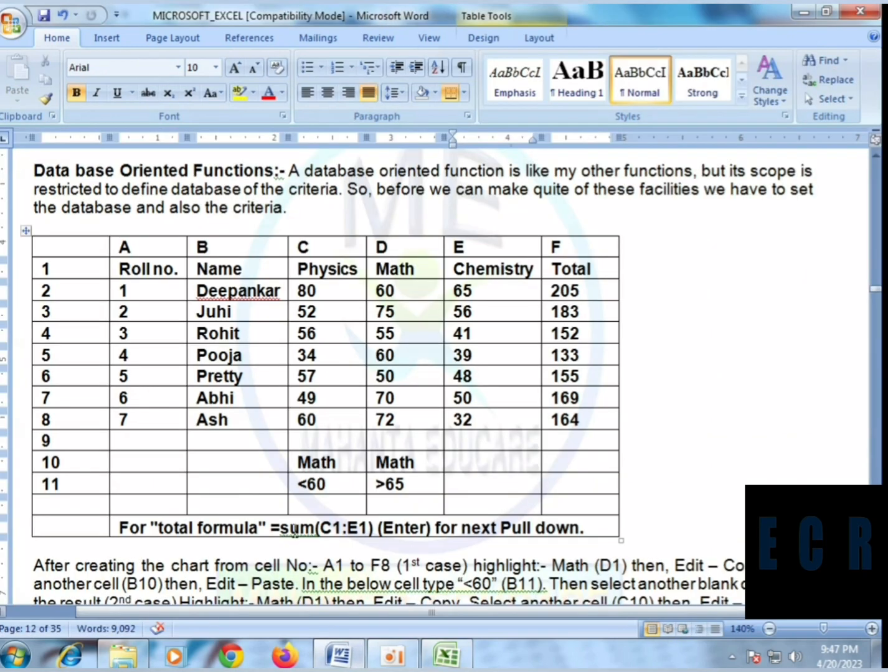
scroll(256, 456, "down", 10)
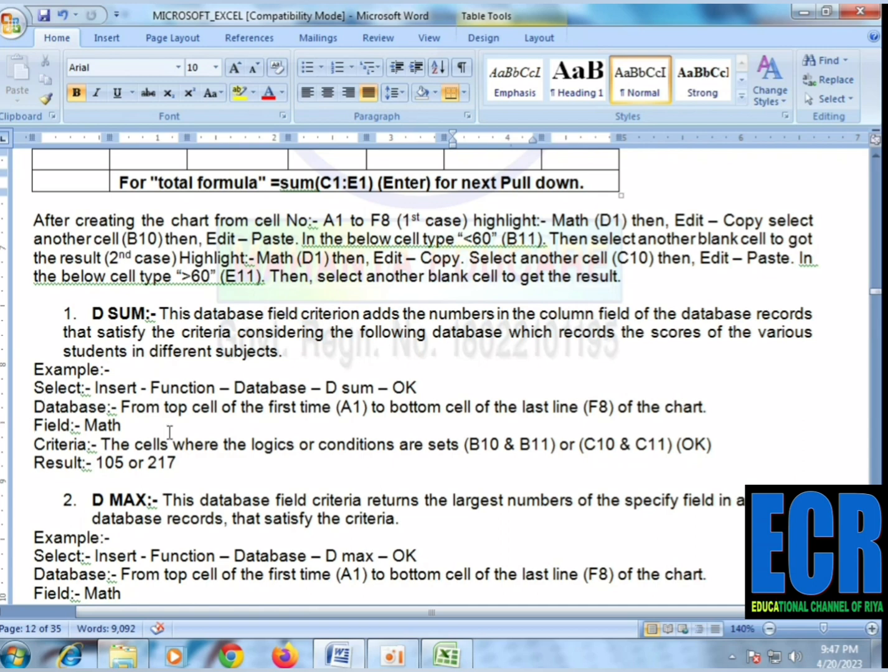
left_click_drag(33, 388, 447, 408)
left_click(110, 426)
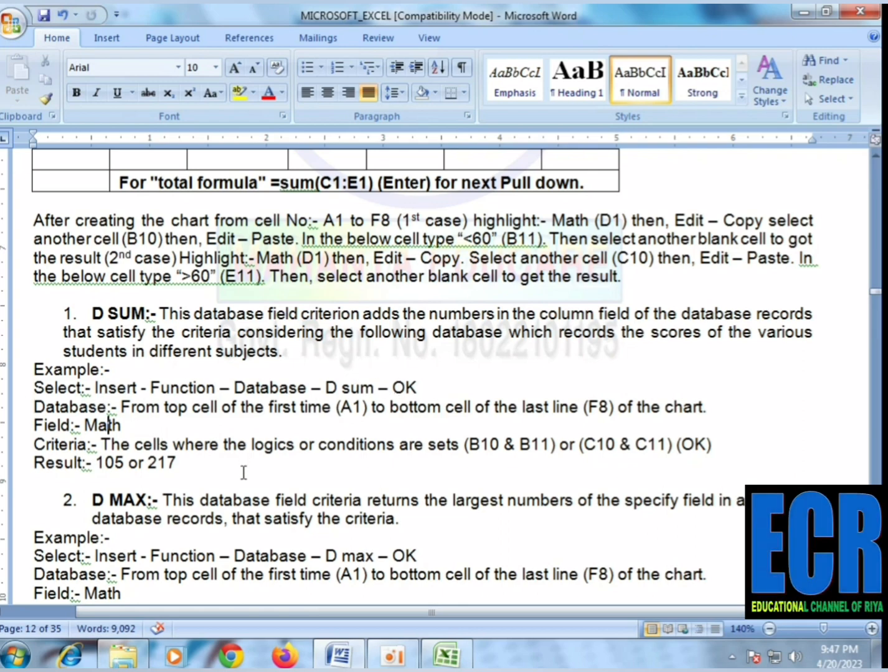
left_click_drag(35, 389, 414, 389)
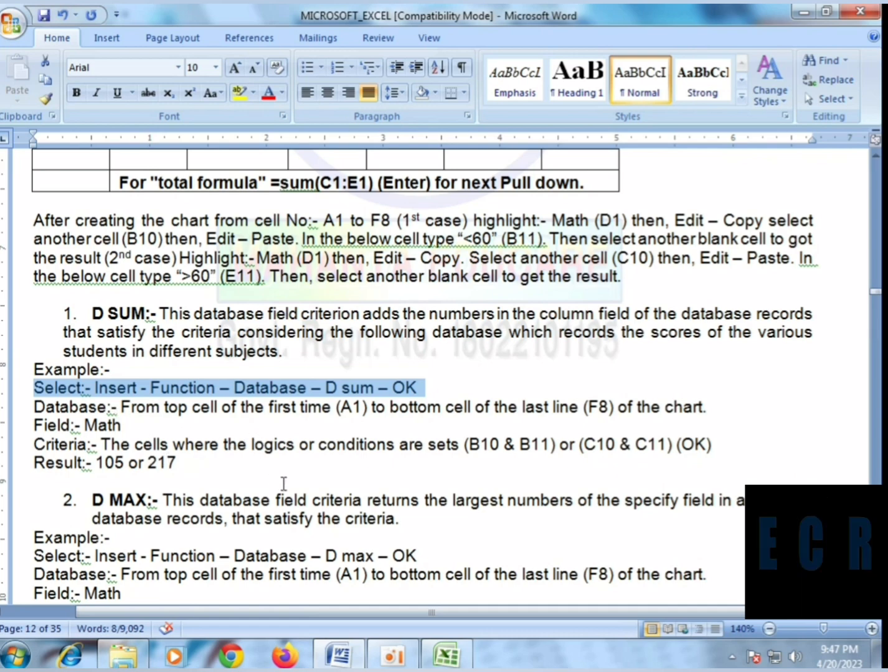
left_click(242, 464)
- Switch back to the Excel workbook and insert the DSUM function from the Database category into cell F10
left_click(447, 655)
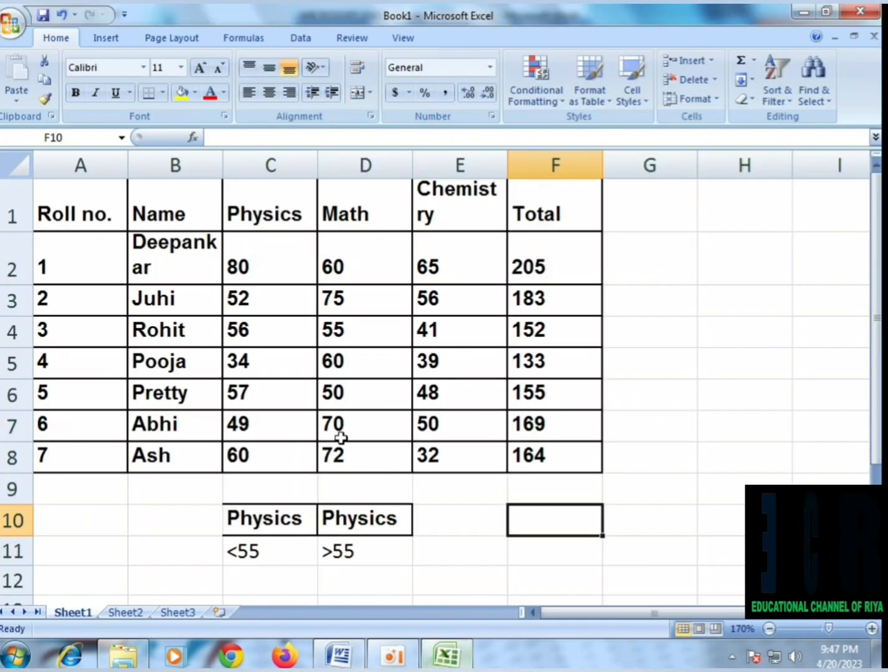
left_click(193, 136)
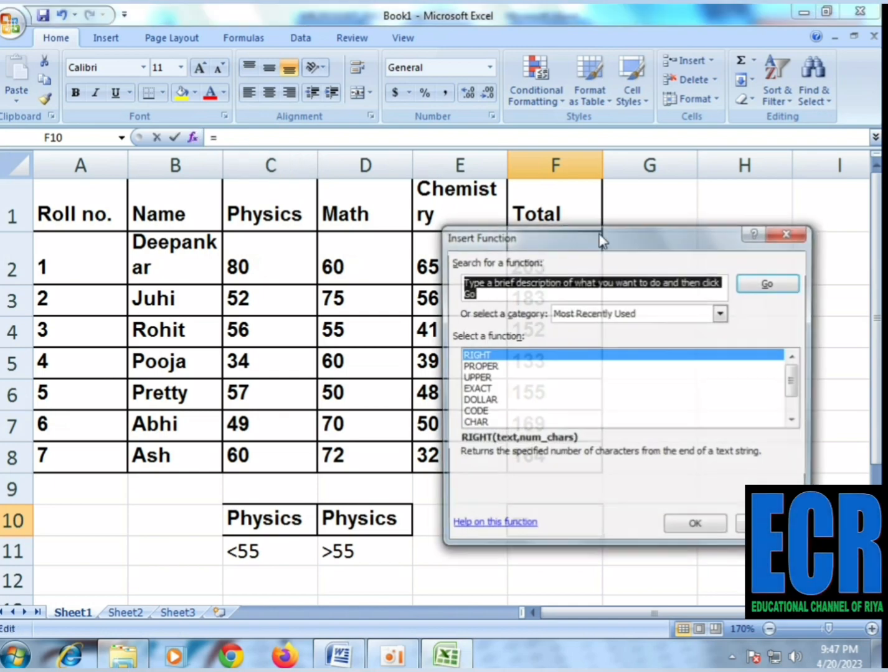
left_click(618, 311)
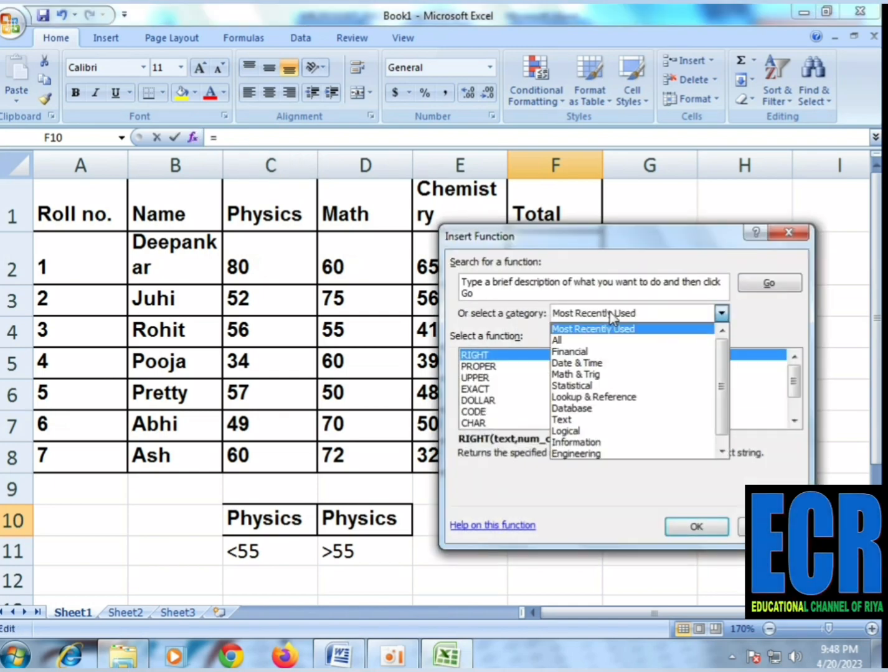
left_click(580, 410)
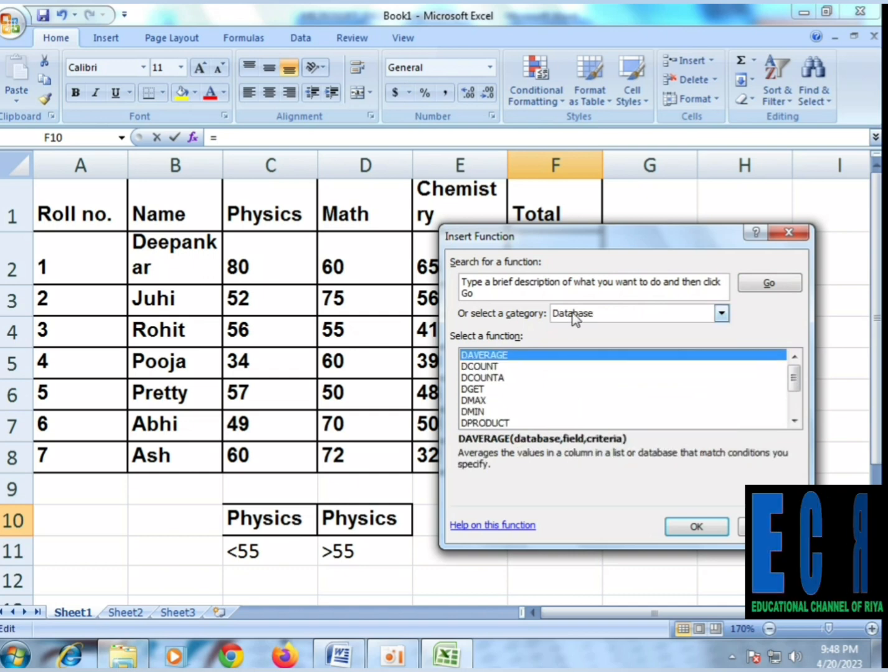
left_click(526, 389)
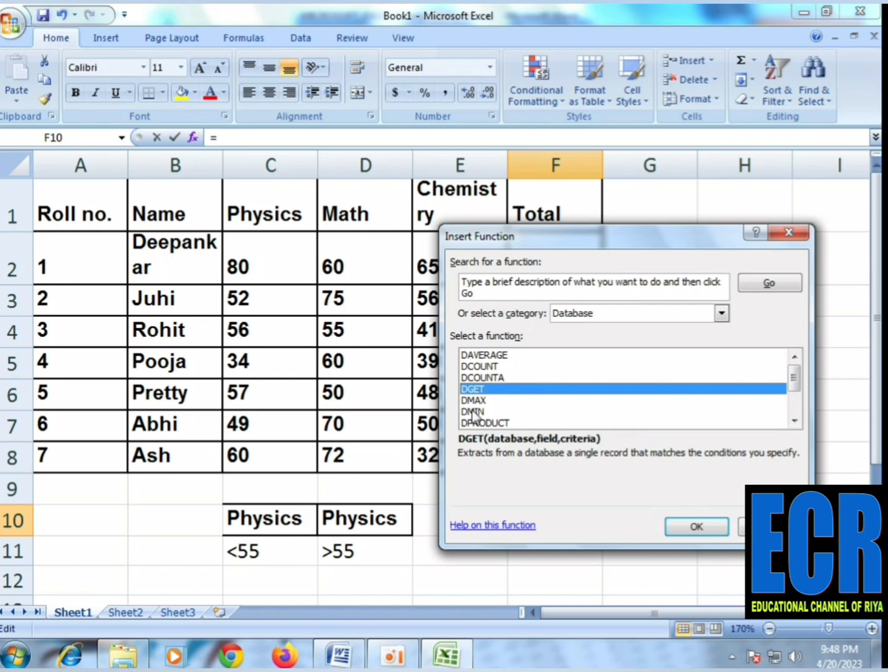
scroll(491, 405, "down", 2)
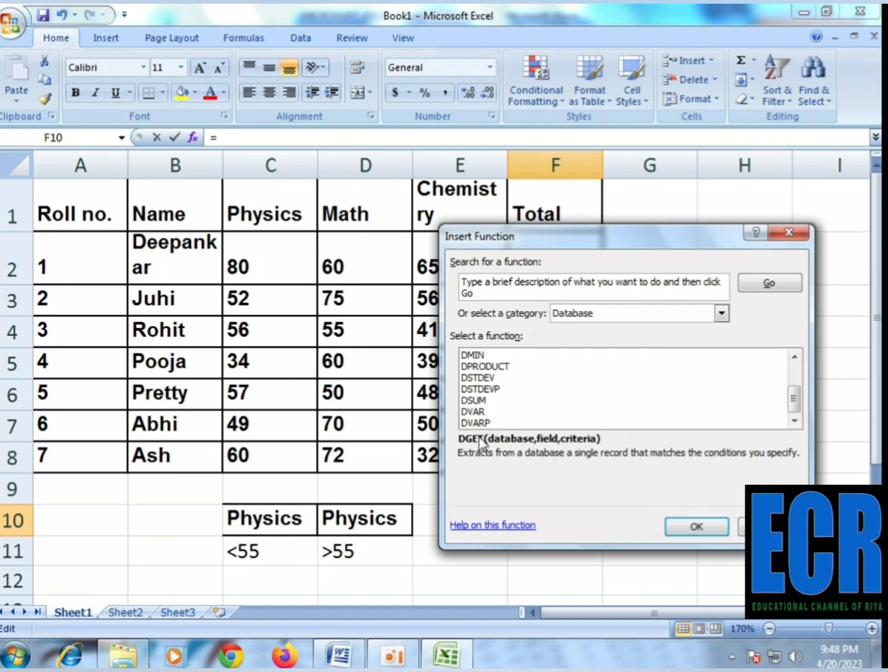
left_click(490, 400)
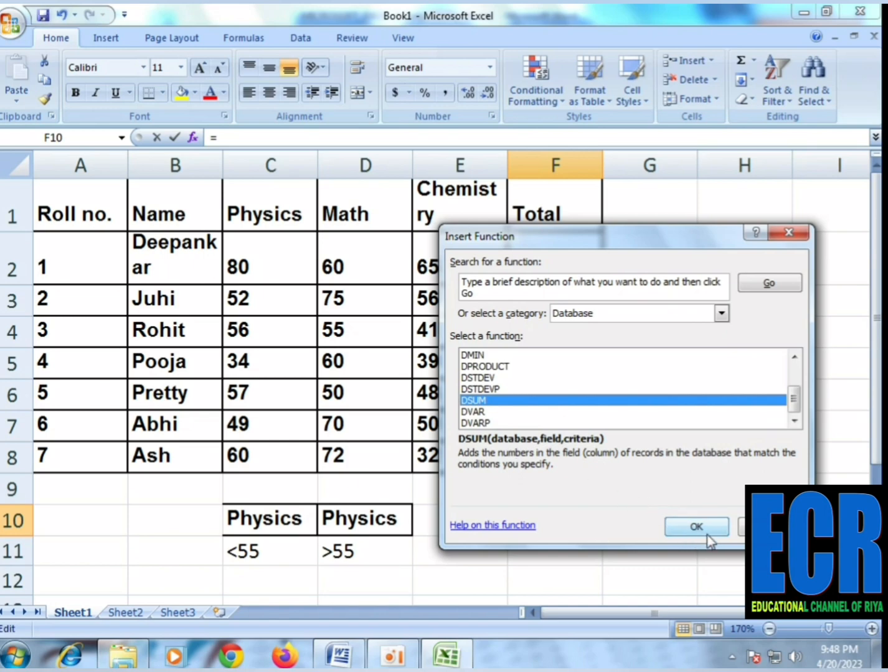
left_click(696, 527)
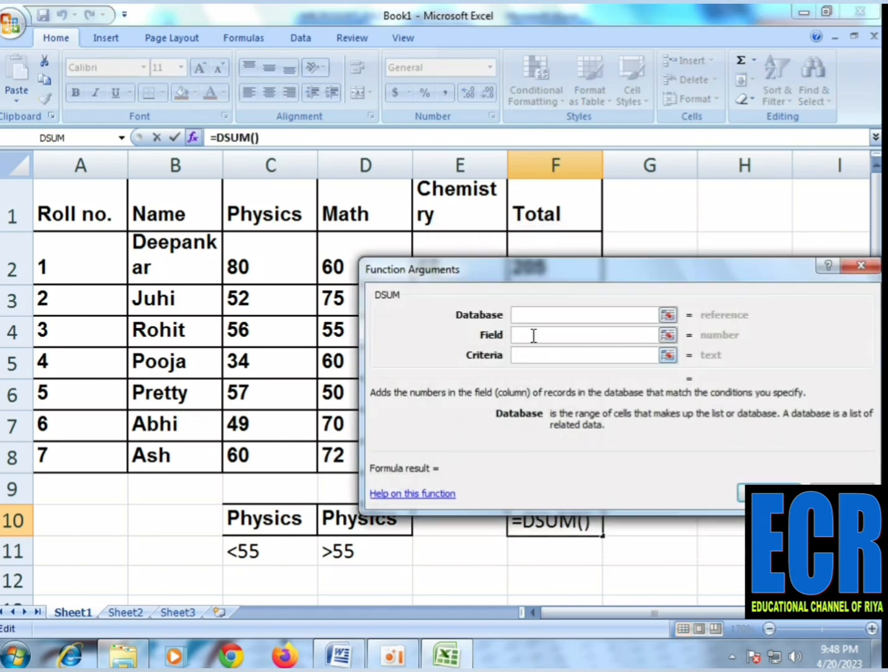
- Set the DSUM database to the marks table A1:F8 and the field to the Physics header in C1
left_click_drag(519, 269, 612, 307)
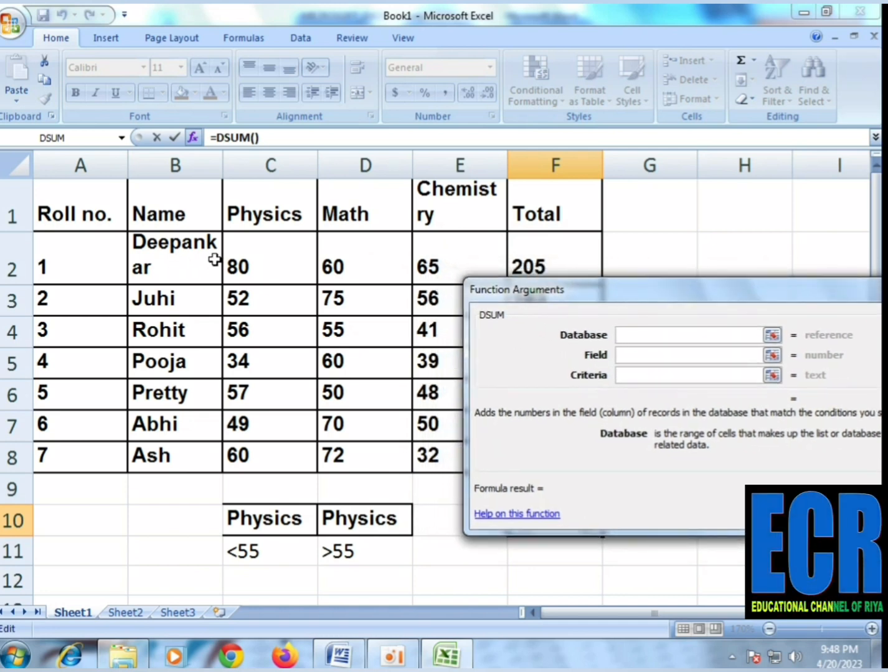
left_click_drag(66, 196, 553, 462)
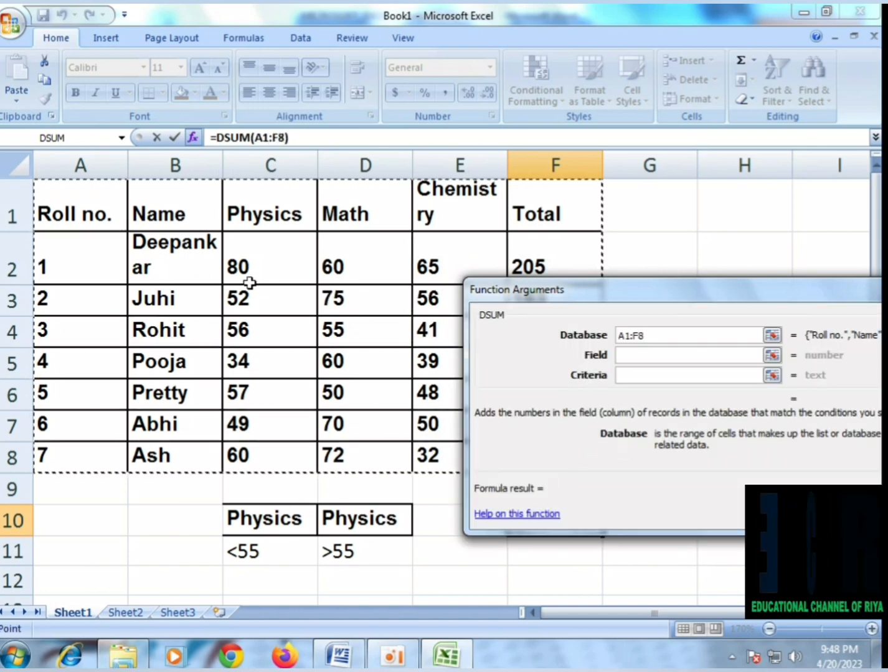
left_click(631, 360)
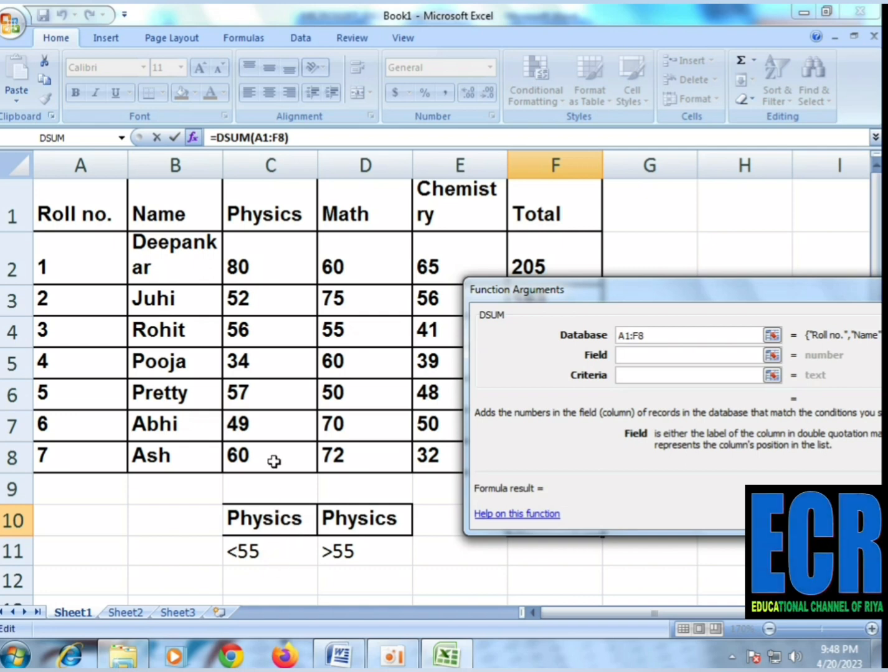
left_click(301, 215)
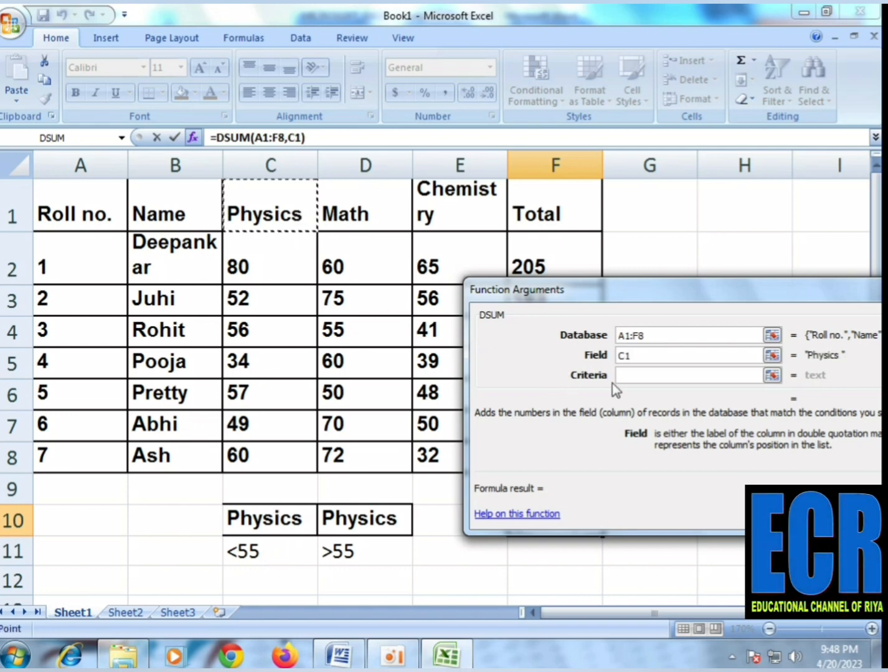
- Set the DSUM criteria to the Physics header and its <55 condition in C10:C11
left_click(630, 377)
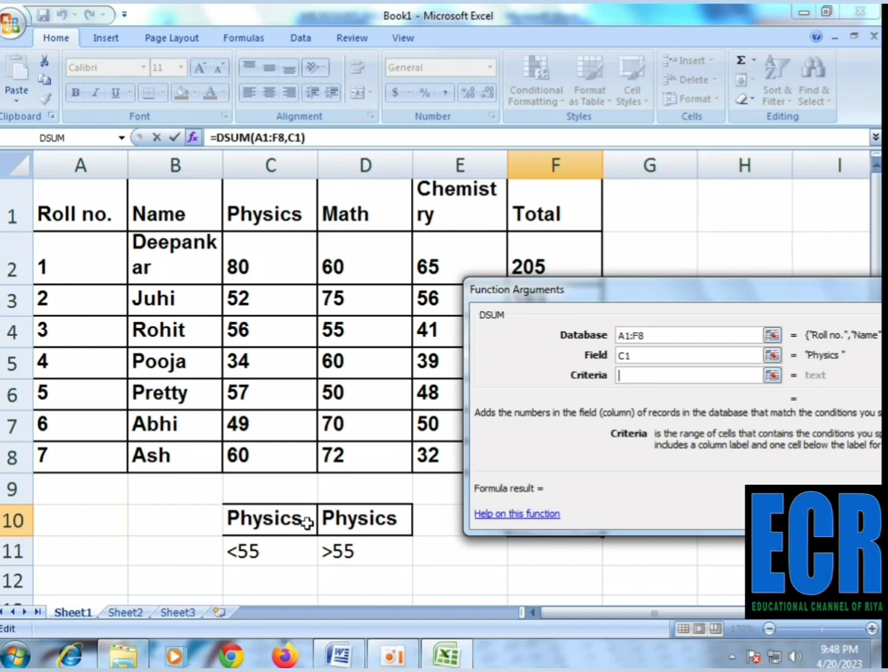
left_click_drag(289, 520, 283, 541)
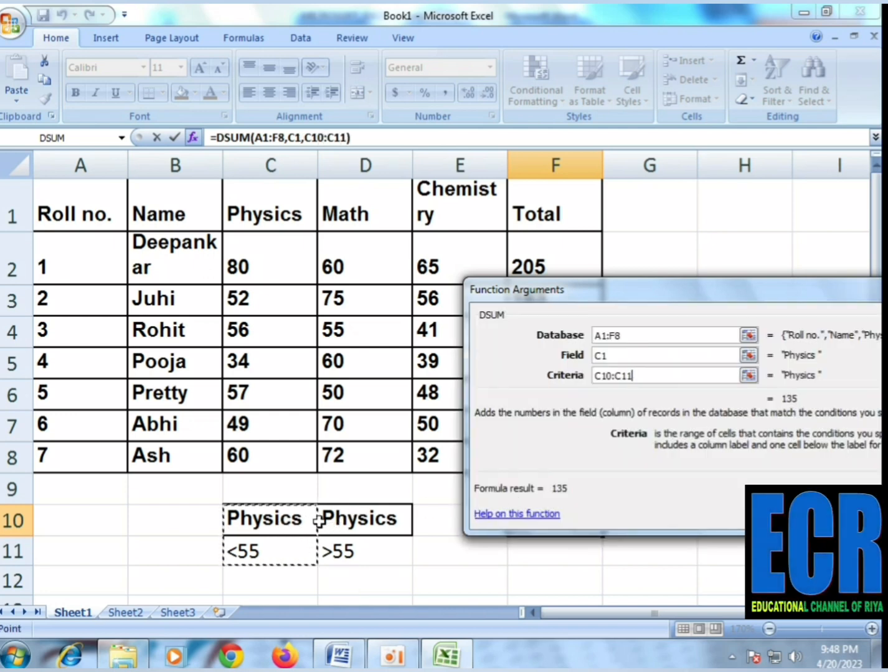
left_click_drag(365, 518, 358, 539)
left_click_drag(283, 520, 287, 551)
left_click(287, 551)
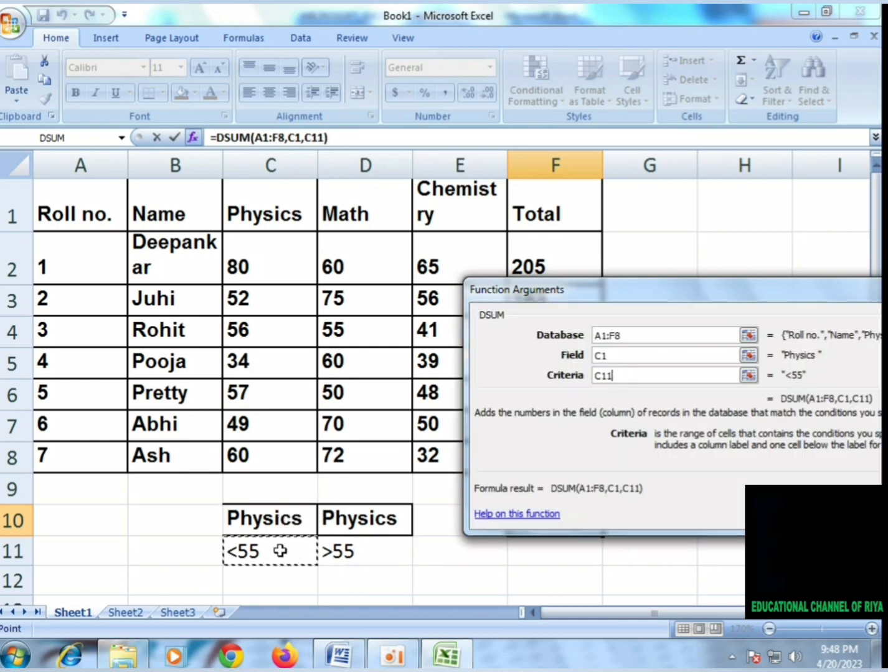
left_click(263, 522)
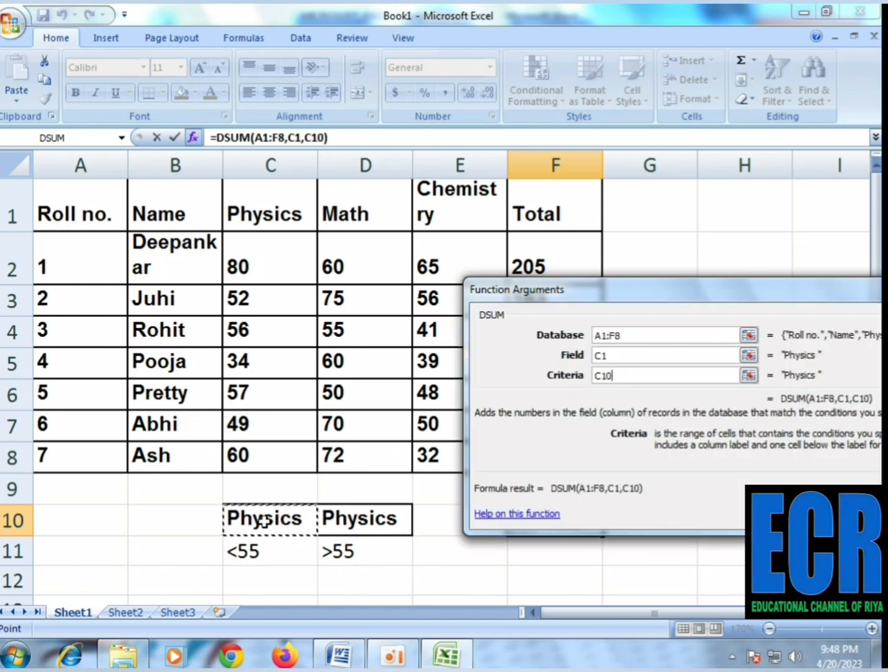
left_click_drag(262, 522, 274, 550)
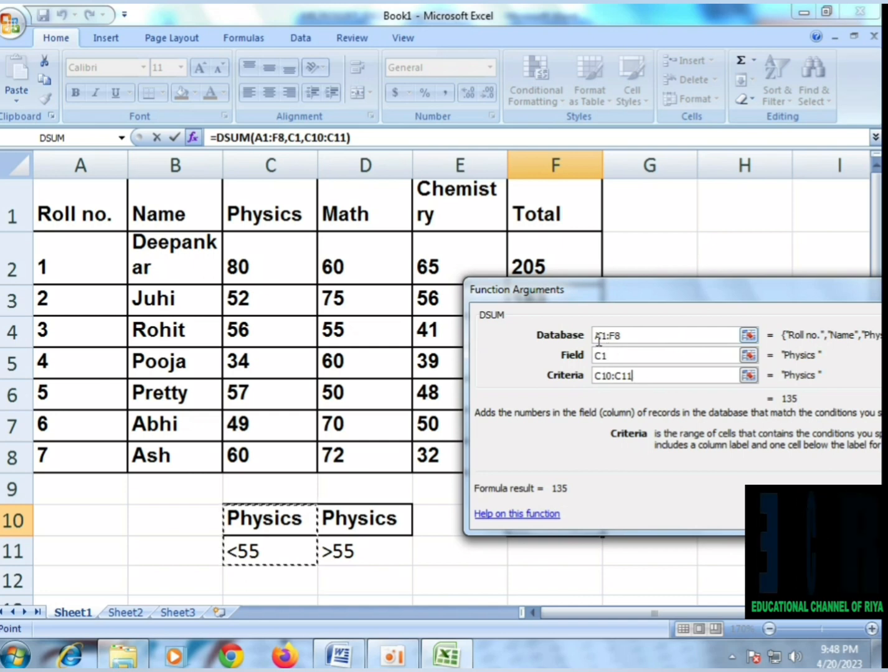
- Try replacing the DSUM database range with a manually entered A8:F8
left_click_drag(617, 337, 594, 337)
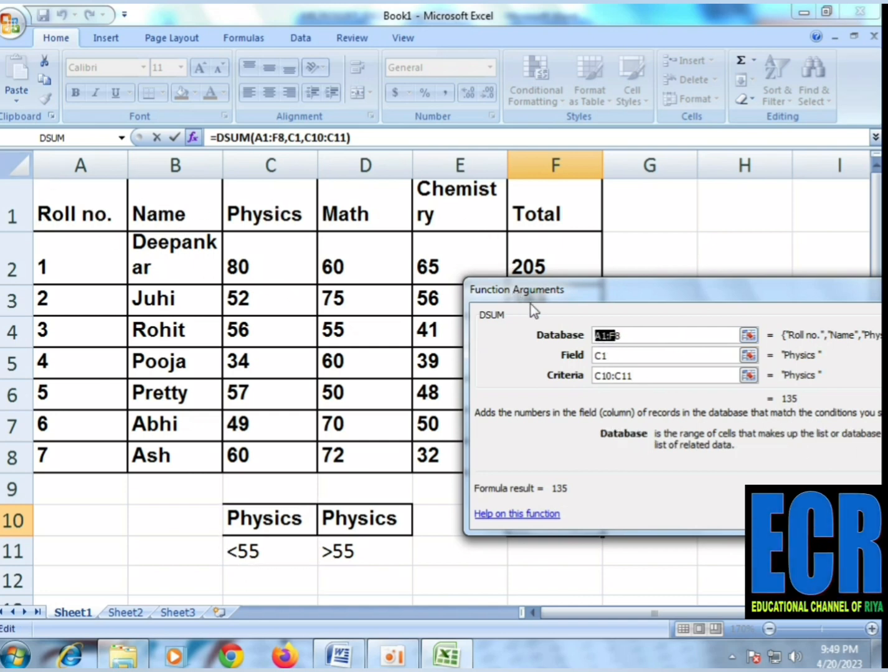
left_click_drag(607, 341, 538, 344)
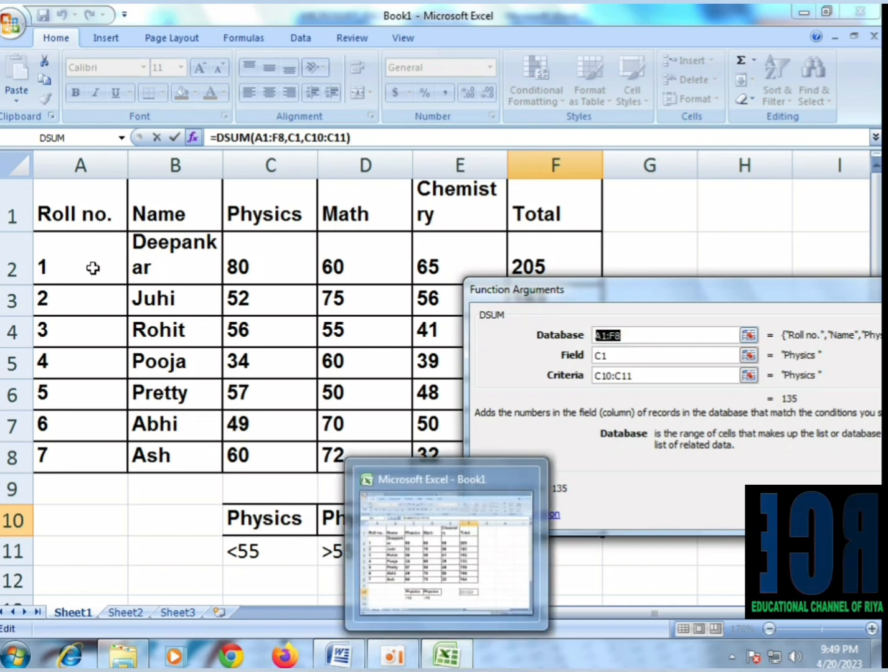
left_click_drag(93, 206, 565, 462)
left_click_drag(651, 337, 613, 343)
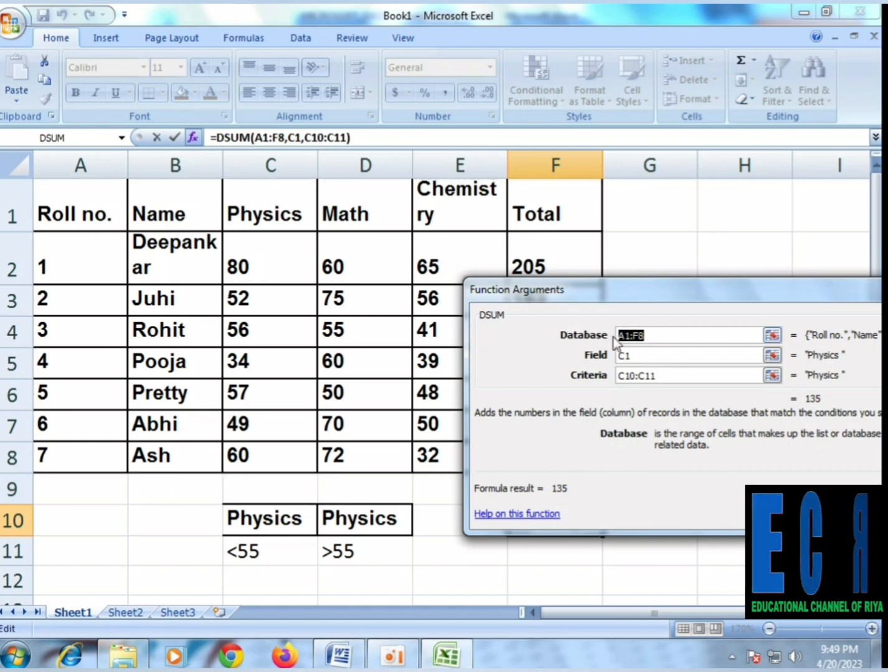
key("Delete")
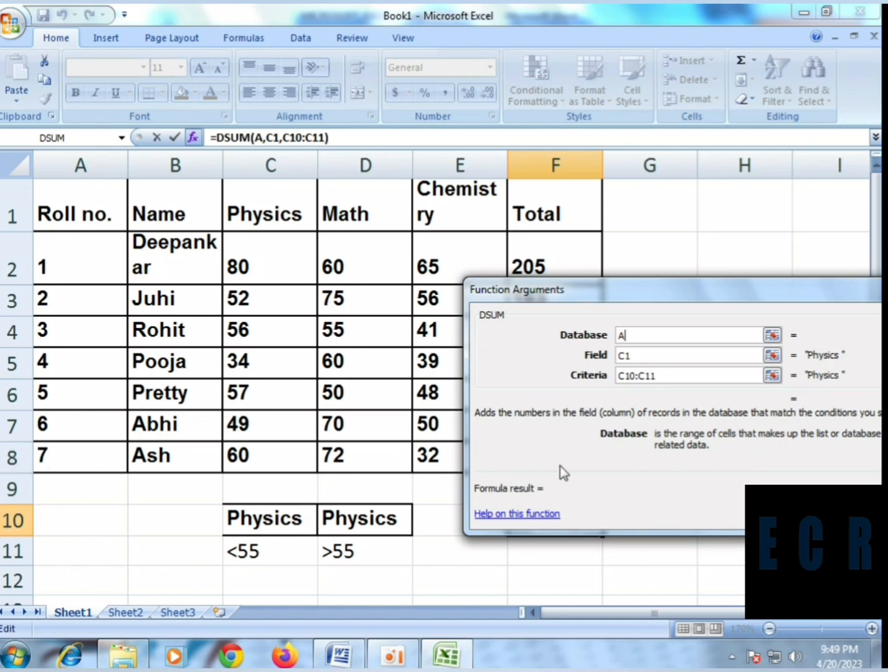
type("8:F")
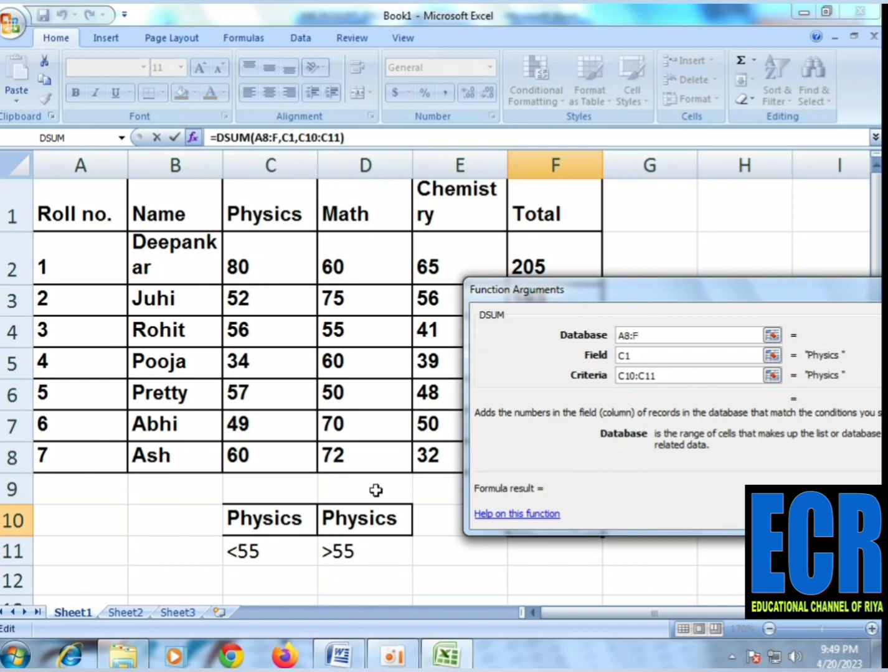
type("8")
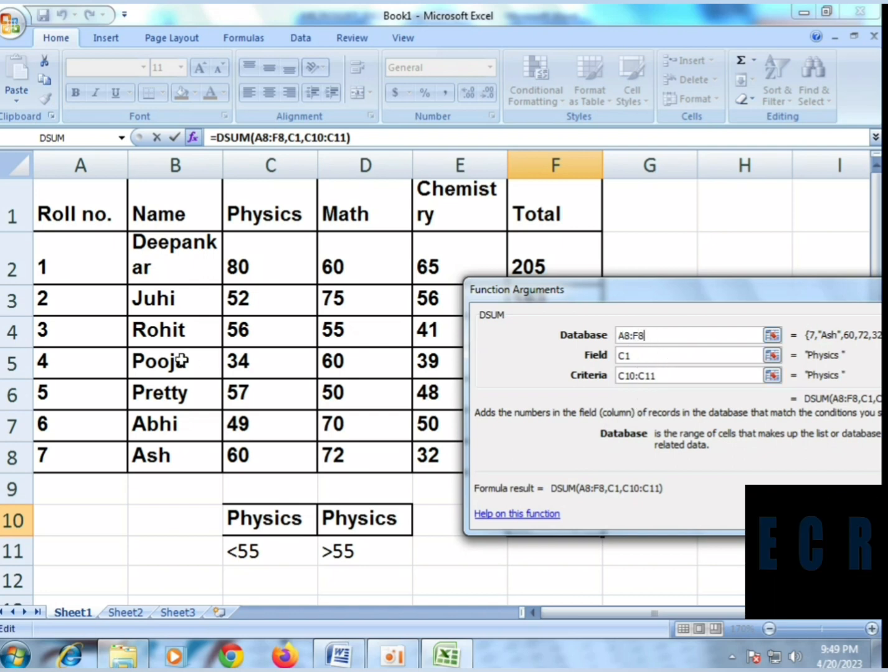
- Set the DSUM database range manually to A1:F8
left_click_drag(648, 336, 603, 337)
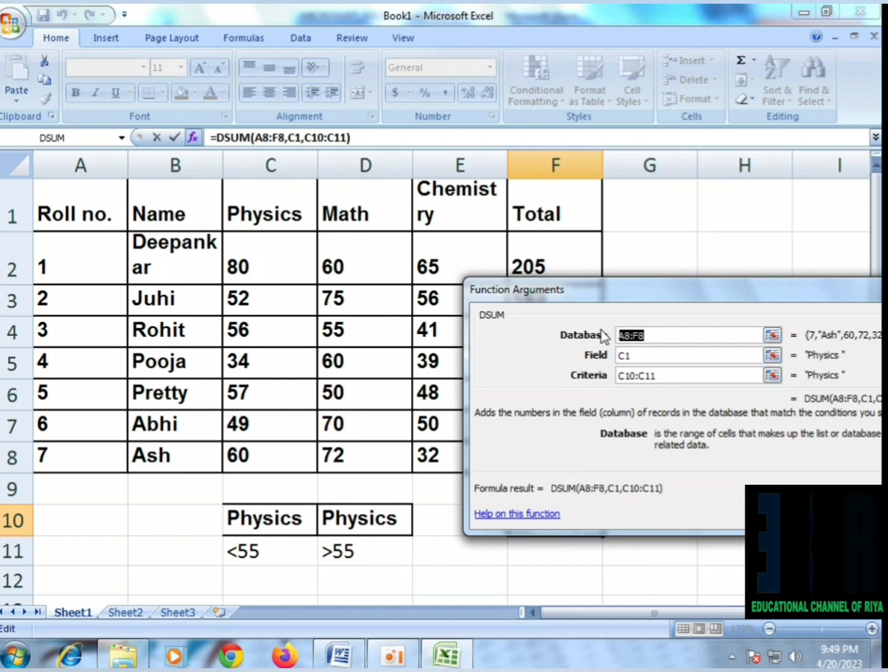
key("BackSpace")
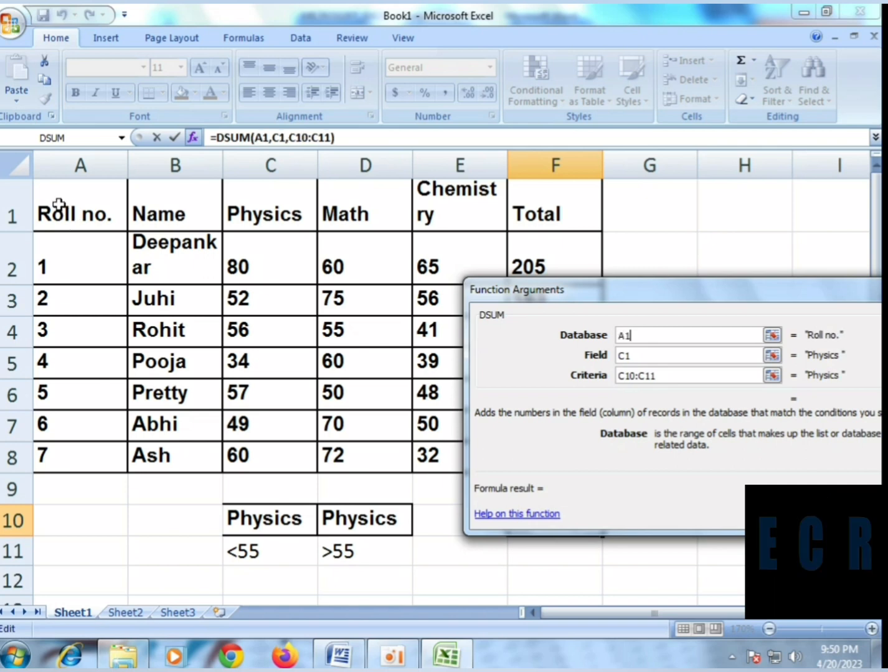
type(":F")
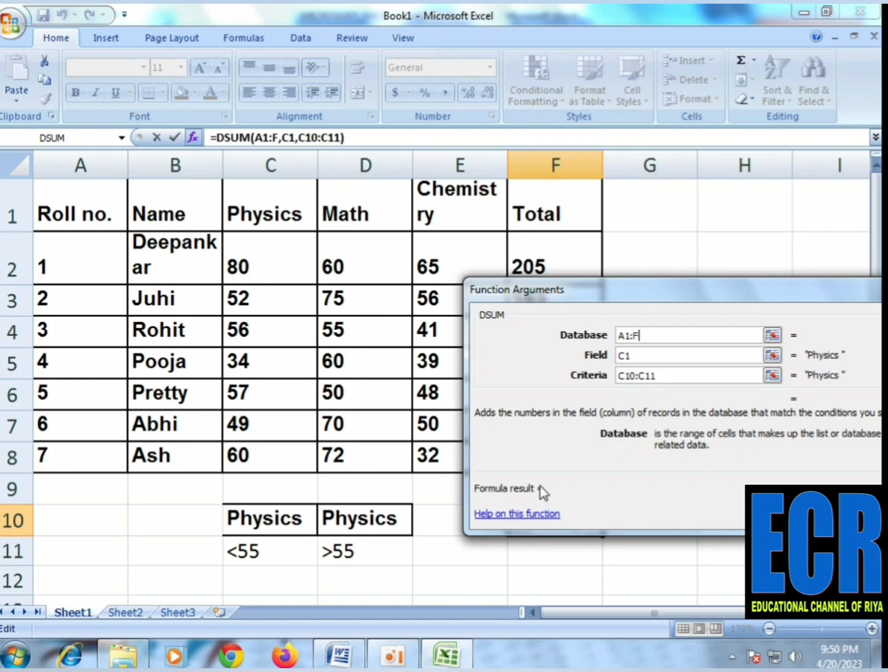
type("8")
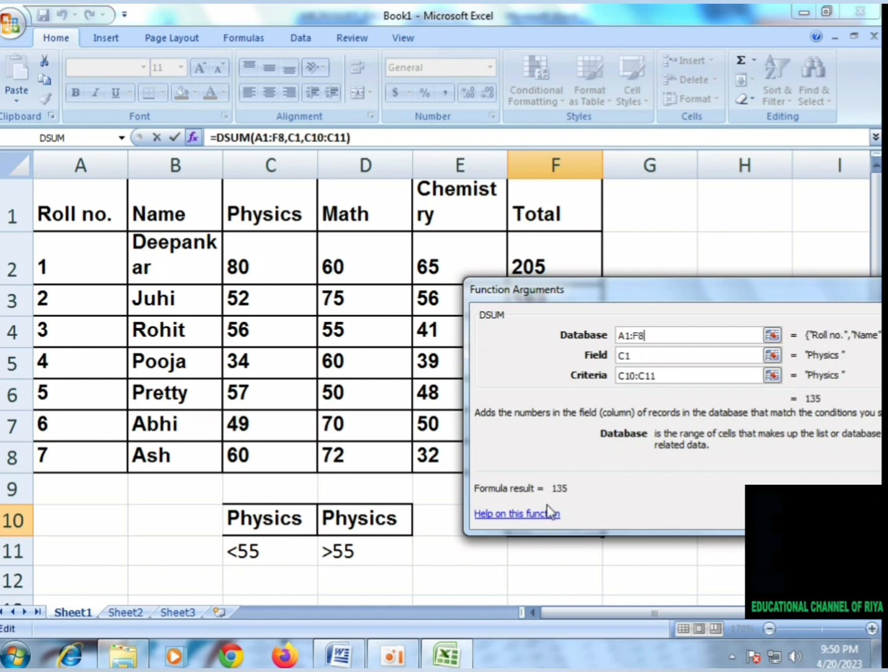
- Recheck the DSUM field C1, reselect C10:C11 as the criteria and confirm the function in F10
left_click_drag(648, 288, 612, 310)
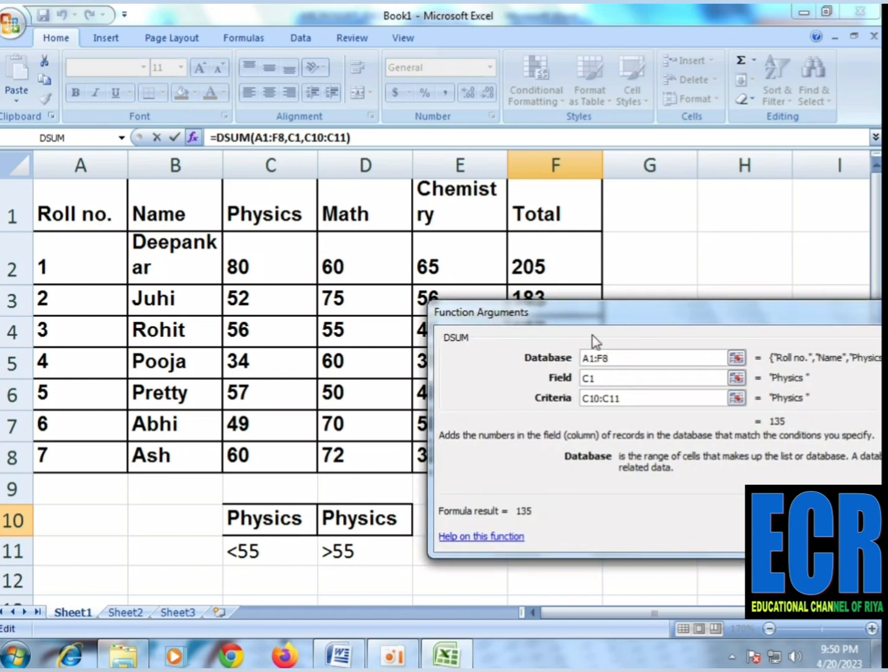
left_click_drag(591, 384, 579, 379)
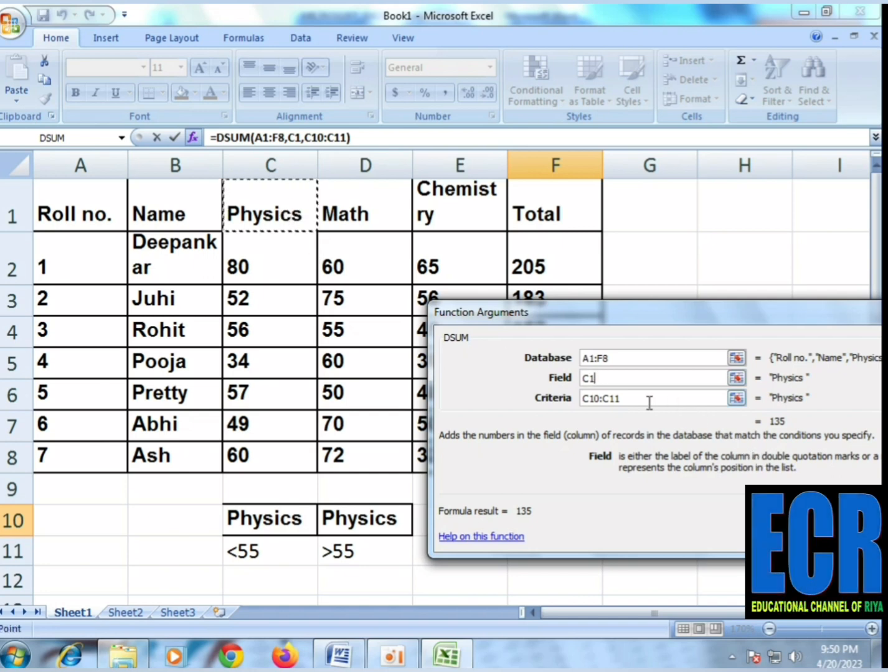
left_click_drag(615, 399, 583, 398)
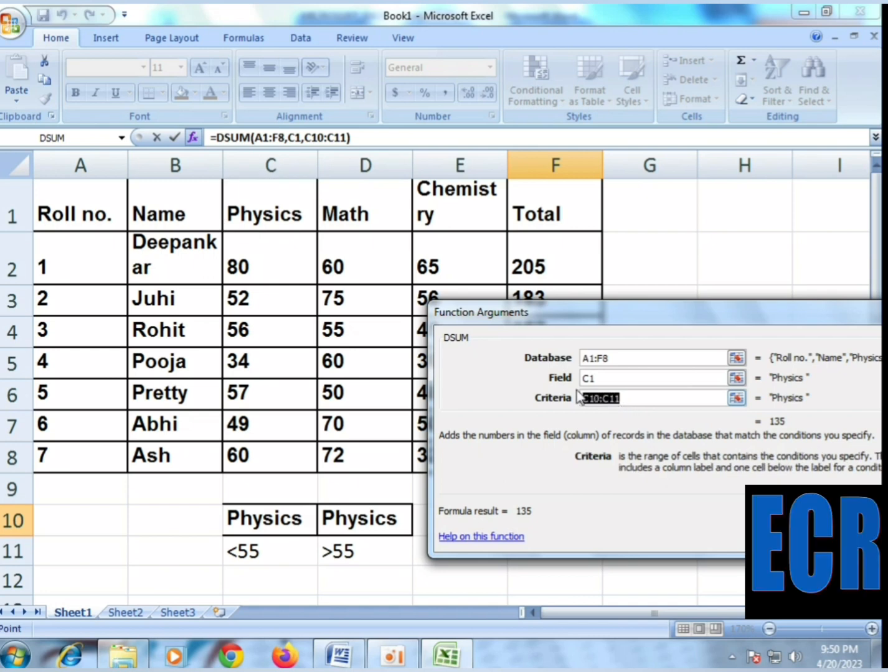
left_click_drag(262, 512, 259, 543)
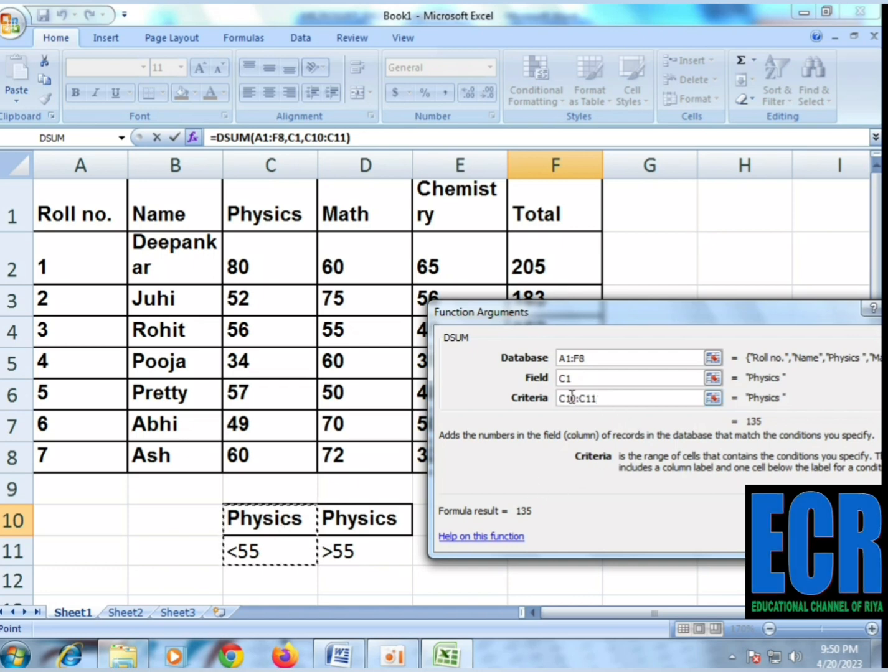
left_click_drag(559, 398, 600, 398)
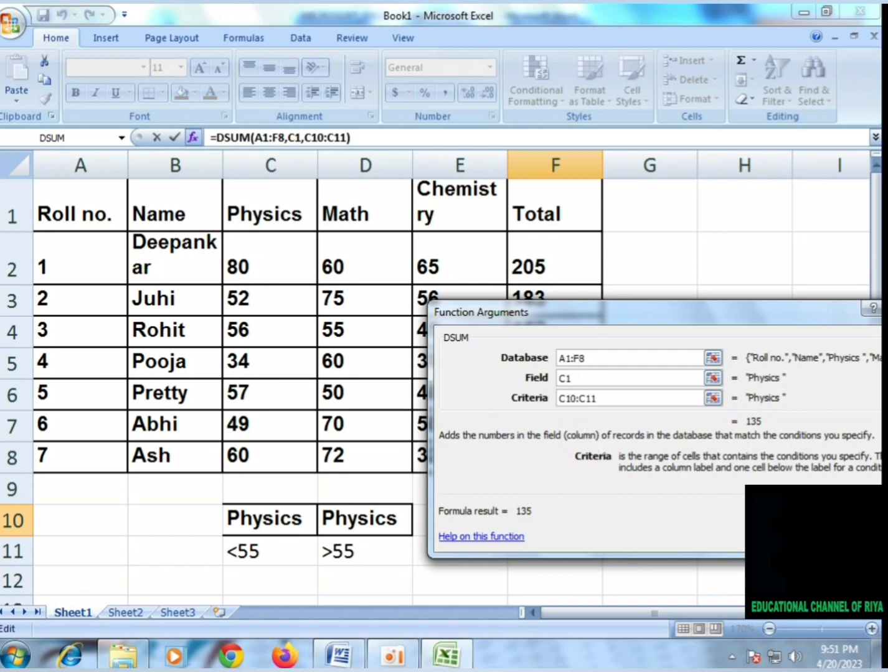
key("Return")
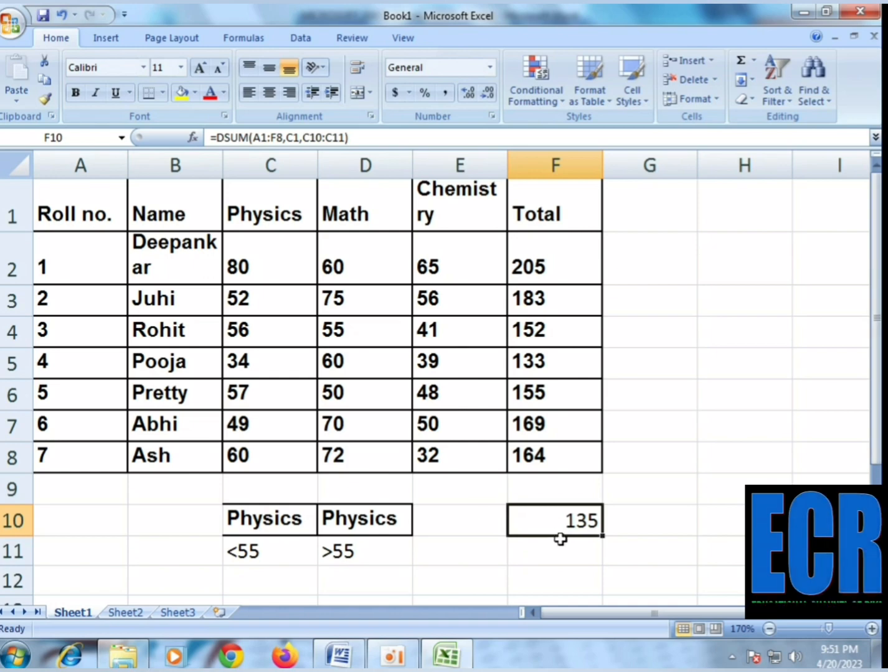
- Switch to Calculator and add the Physics marks 52, 34 and 49 to verify the DSUM result, then close it
left_click(696, 468)
left_click(15, 656)
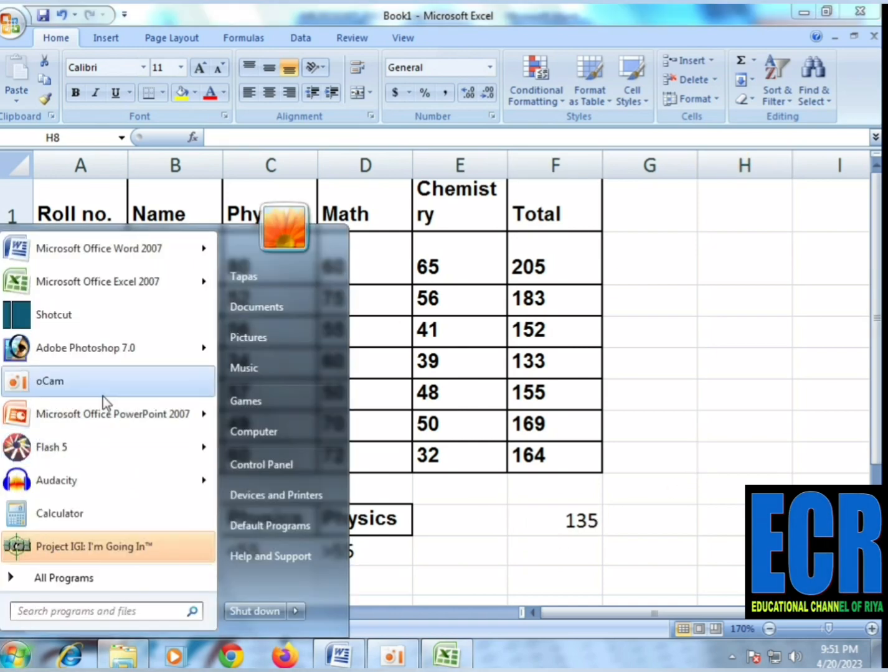
left_click(59, 513)
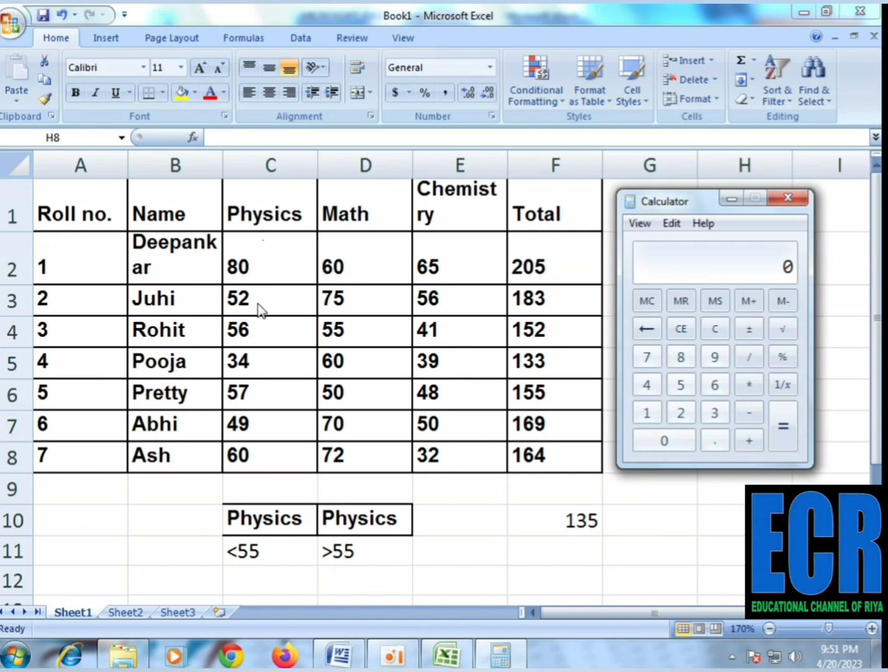
left_click(683, 383)
left_click(681, 412)
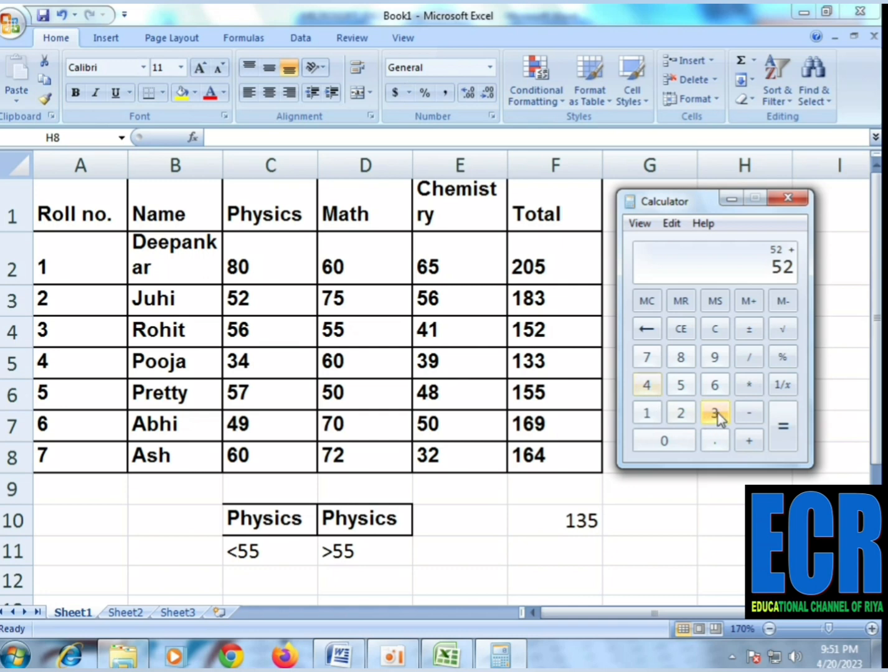
left_click(750, 443)
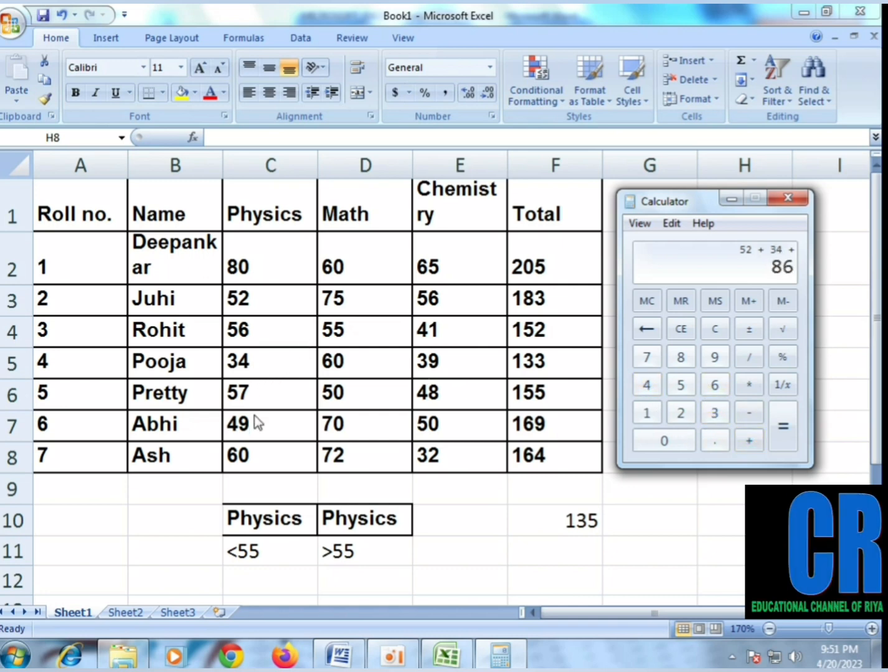
left_click(647, 387)
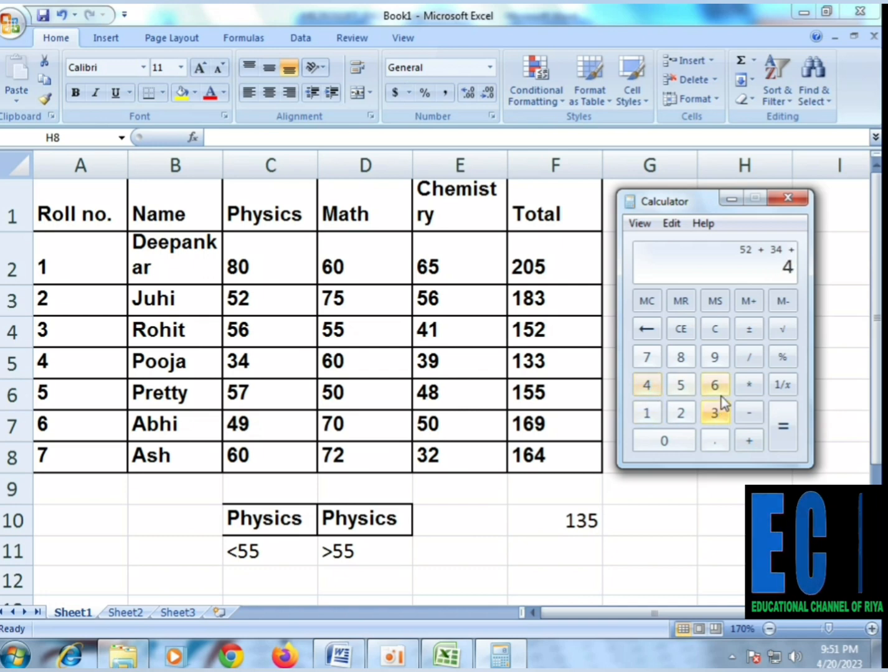
left_click(783, 429)
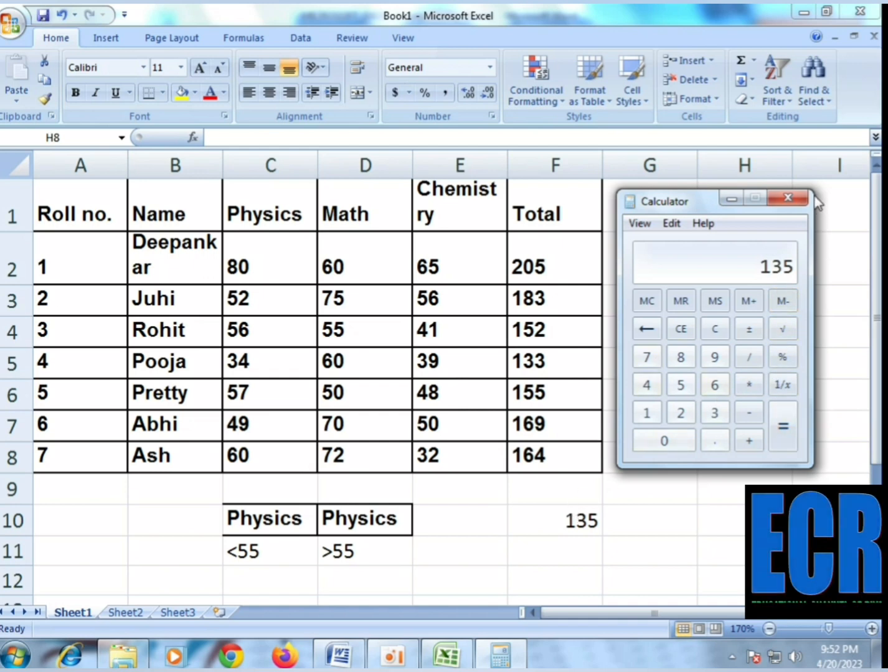
left_click(788, 198)
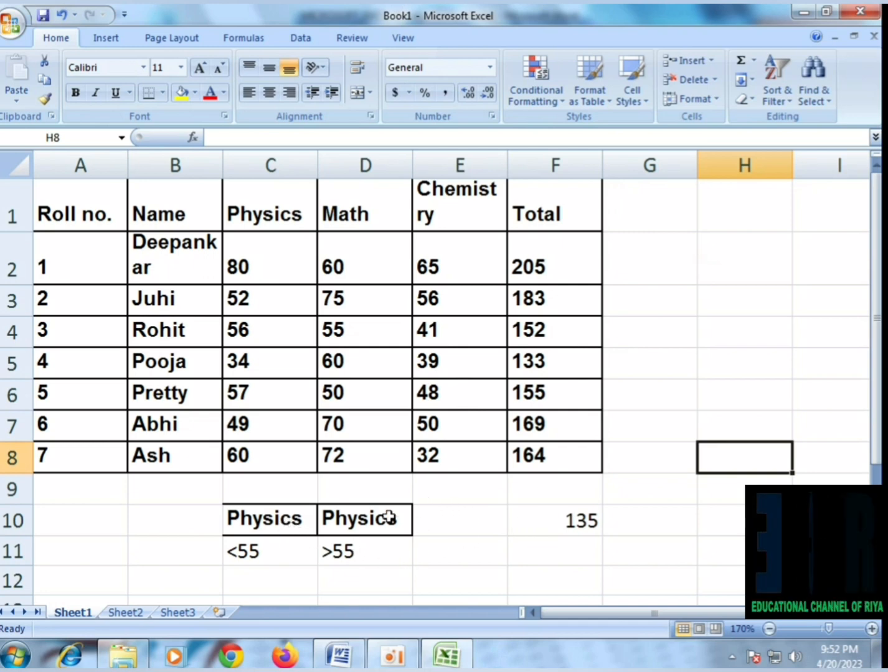
- Insert the DSUM function from the Database category into cell G10
left_click(683, 517)
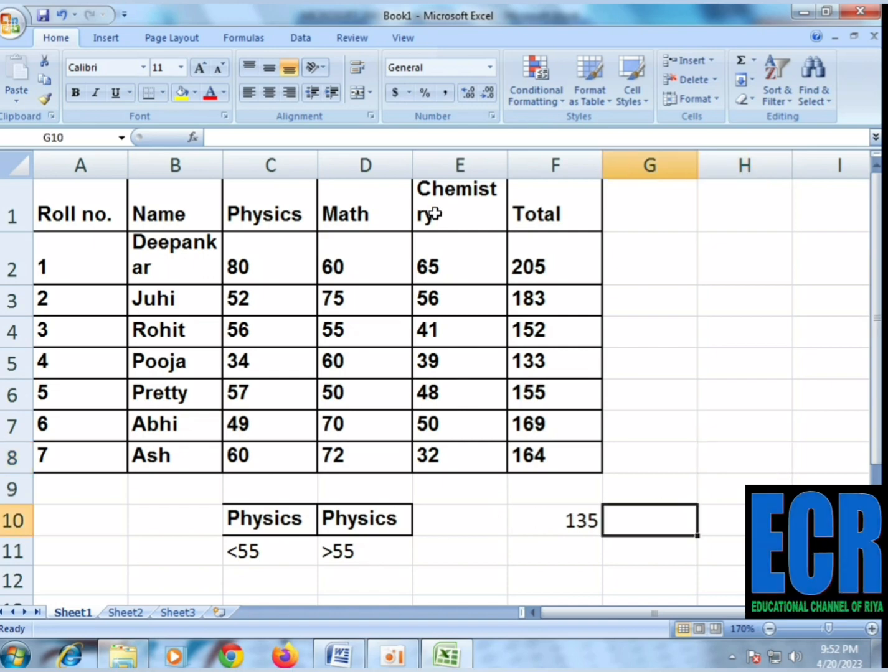
left_click(192, 137)
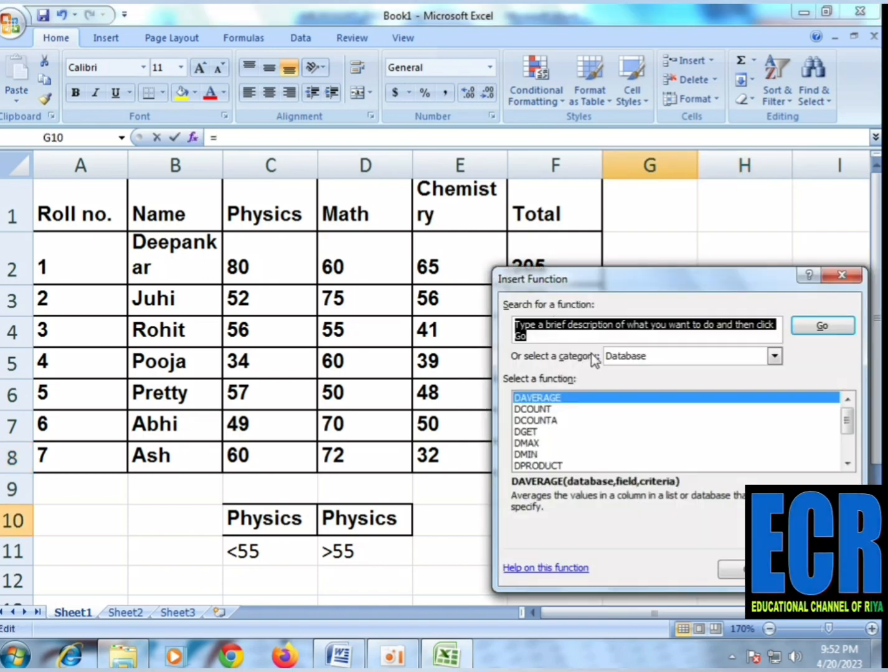
left_click(651, 360)
left_click(651, 359)
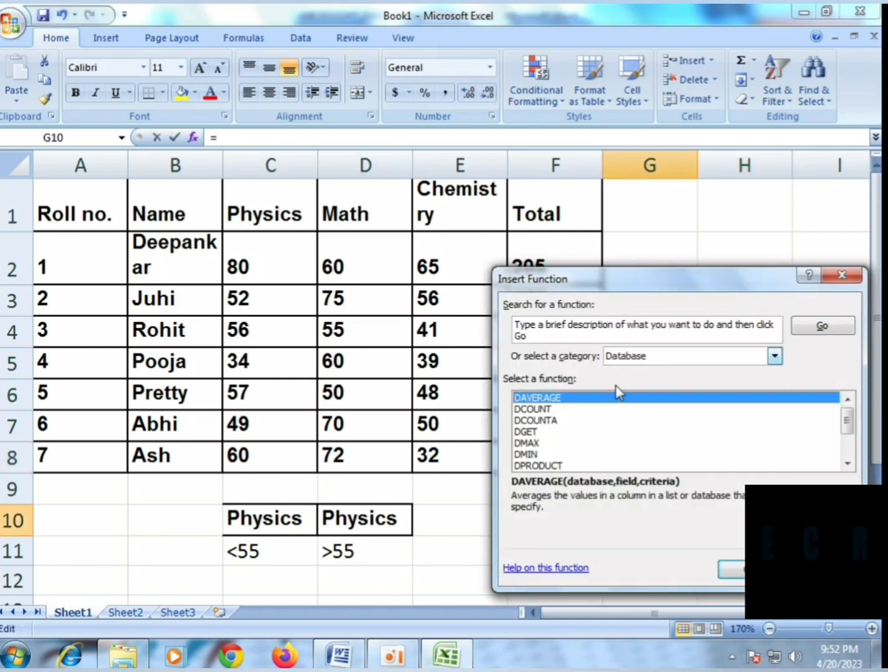
left_click(546, 442)
scroll(547, 441, "down", 2)
left_click(536, 443)
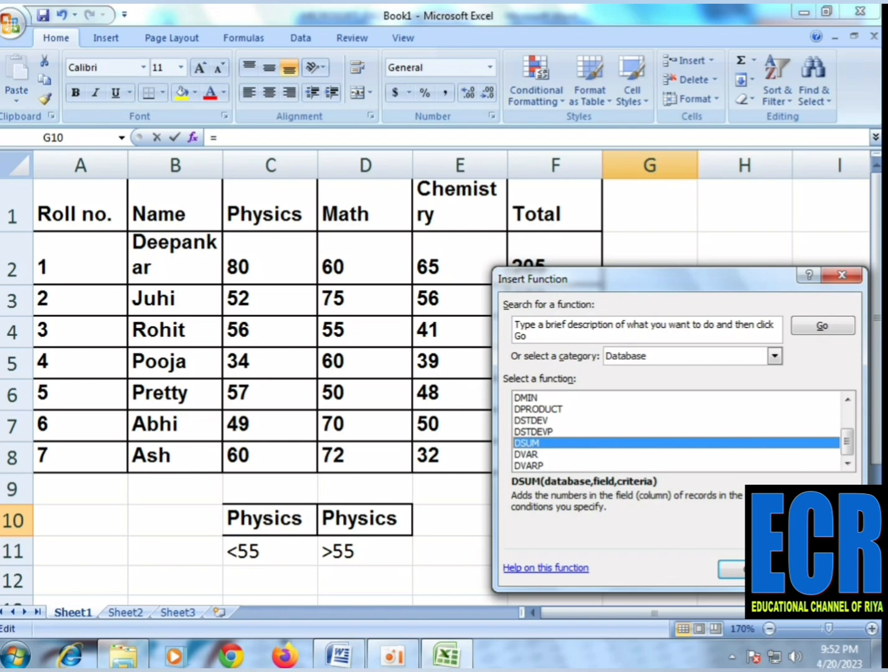
left_click(732, 569)
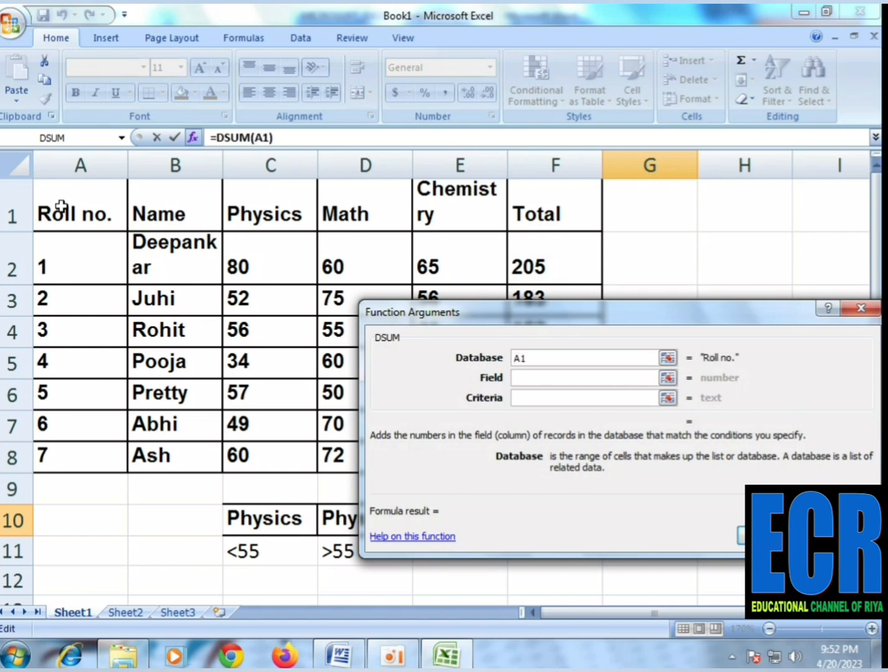
- Complete the DSUM database range in G10 as A1:F8
type(":")
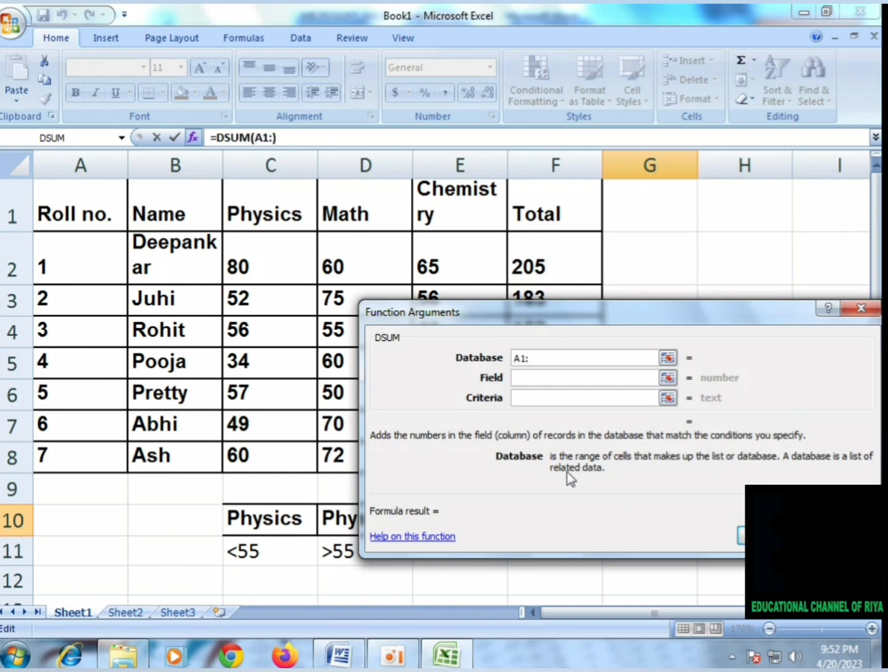
left_click_drag(605, 316, 831, 508)
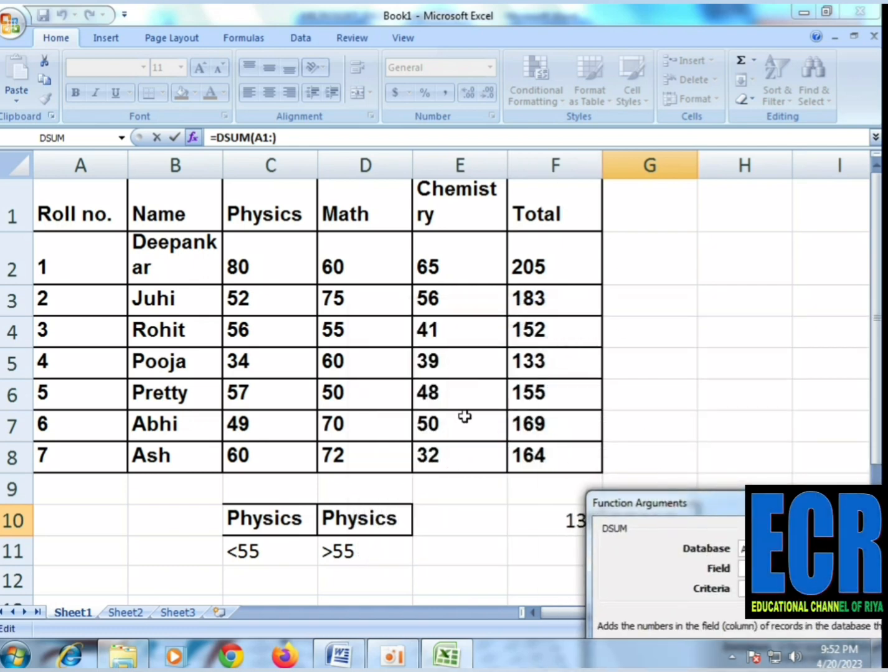
left_click_drag(709, 505, 666, 380)
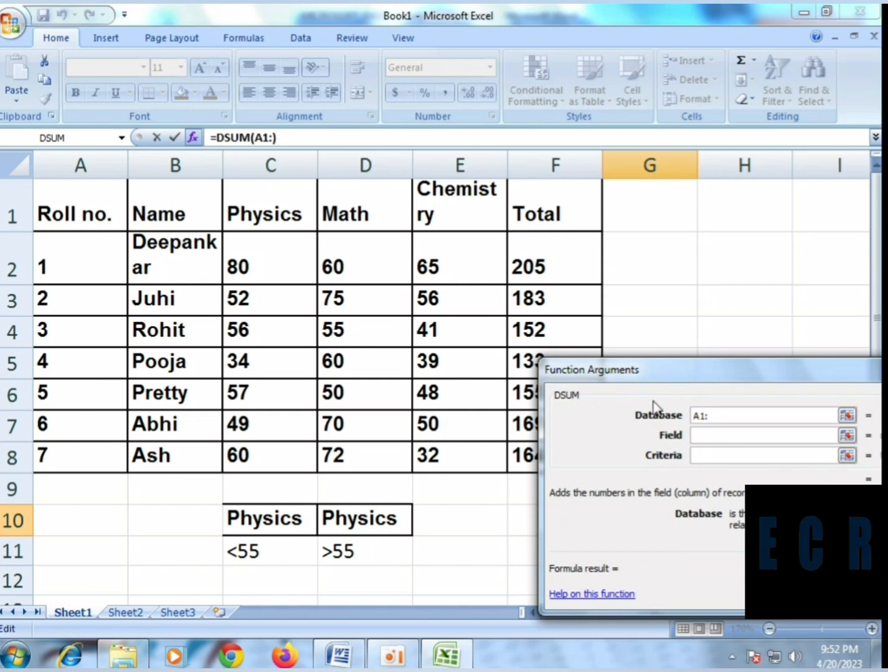
type("F8")
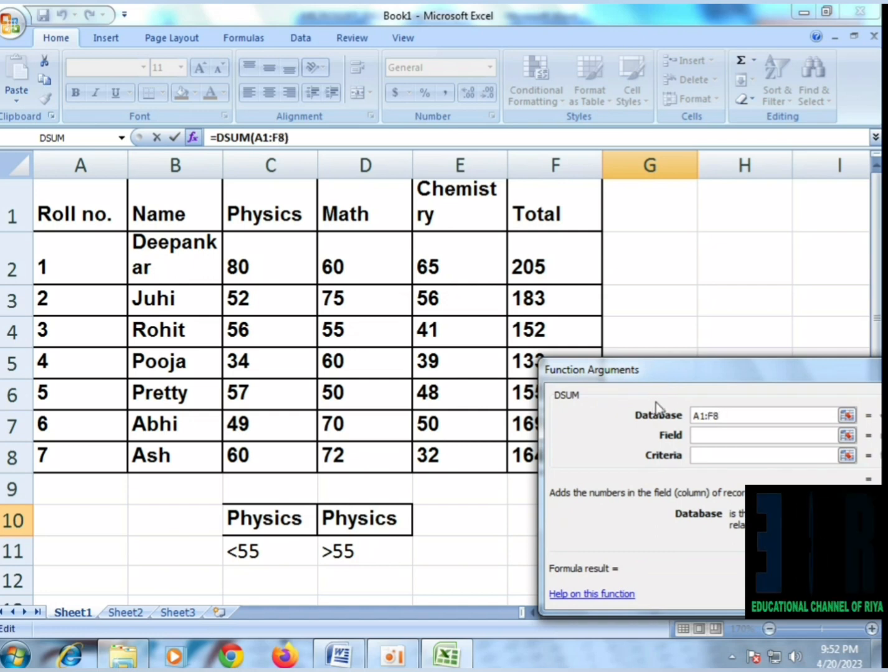
- Set the DSUM field to C1 and the criteria to D10:D11, and confirm the function in G10
left_click(711, 433)
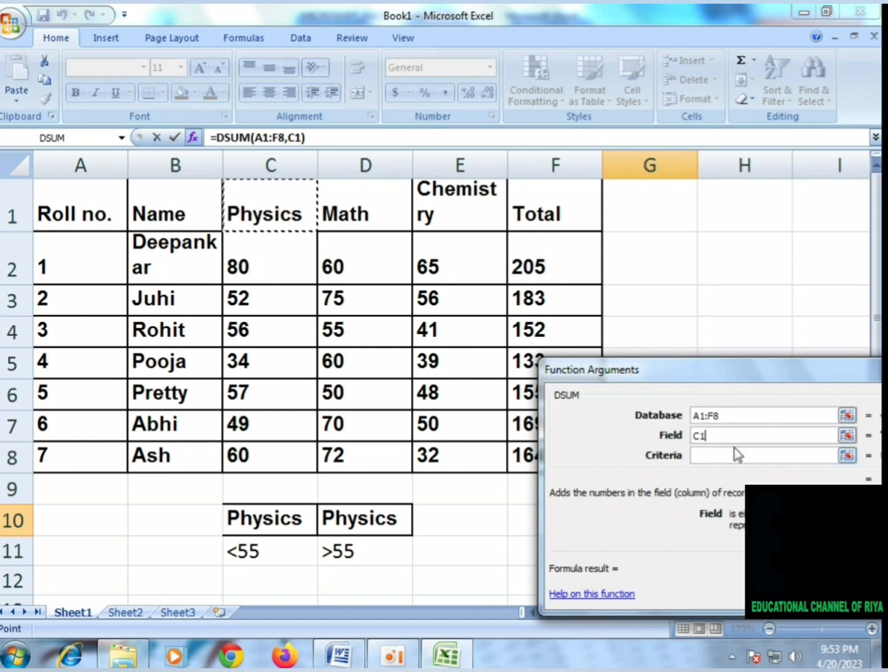
left_click(715, 457)
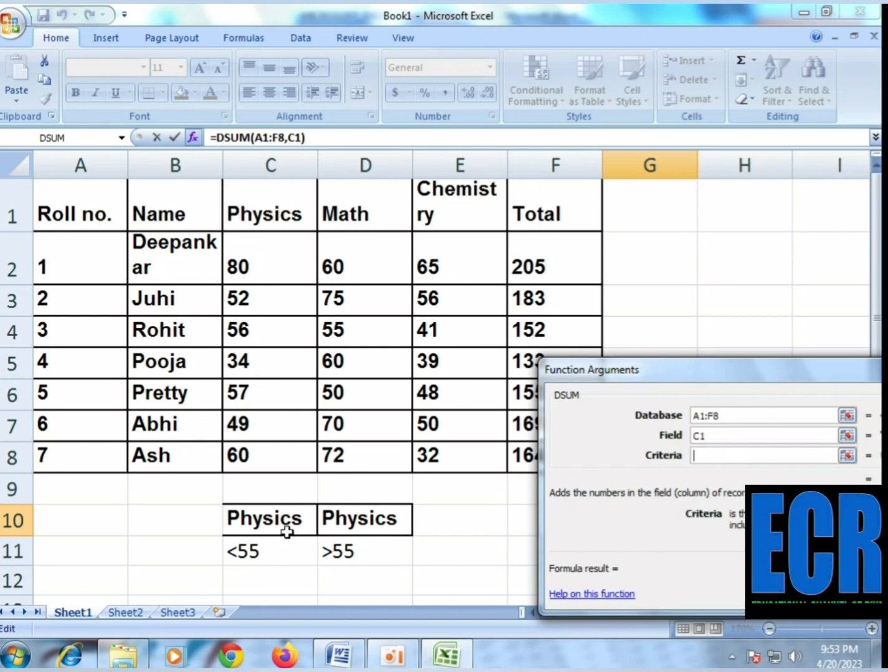
left_click_drag(328, 521, 355, 546)
left_click_drag(670, 373, 369, 254)
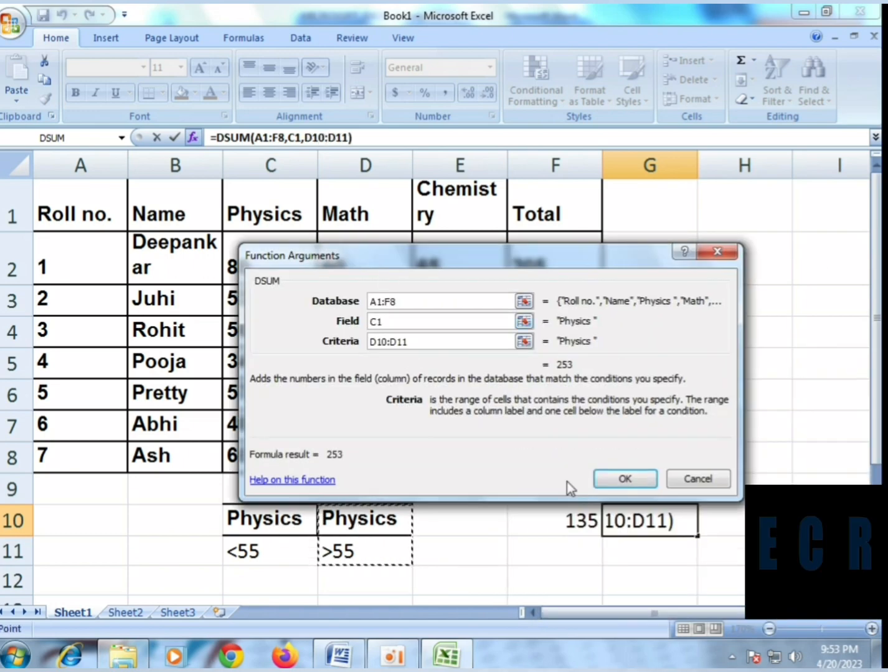
left_click(620, 478)
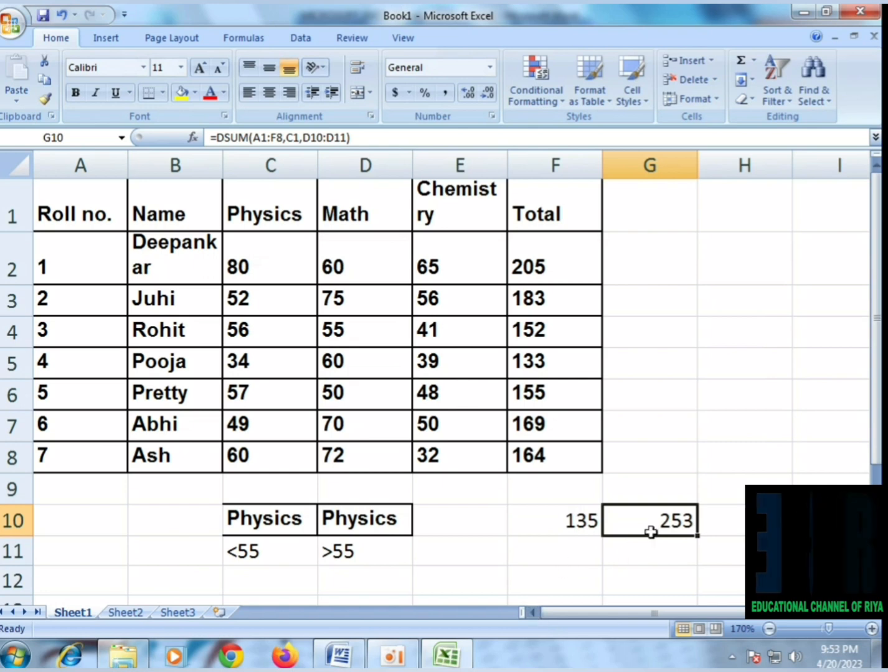
- Check the Physics marks above 55 in cells C2, C4, C6 and C8 against the second DSUM
left_click(287, 260)
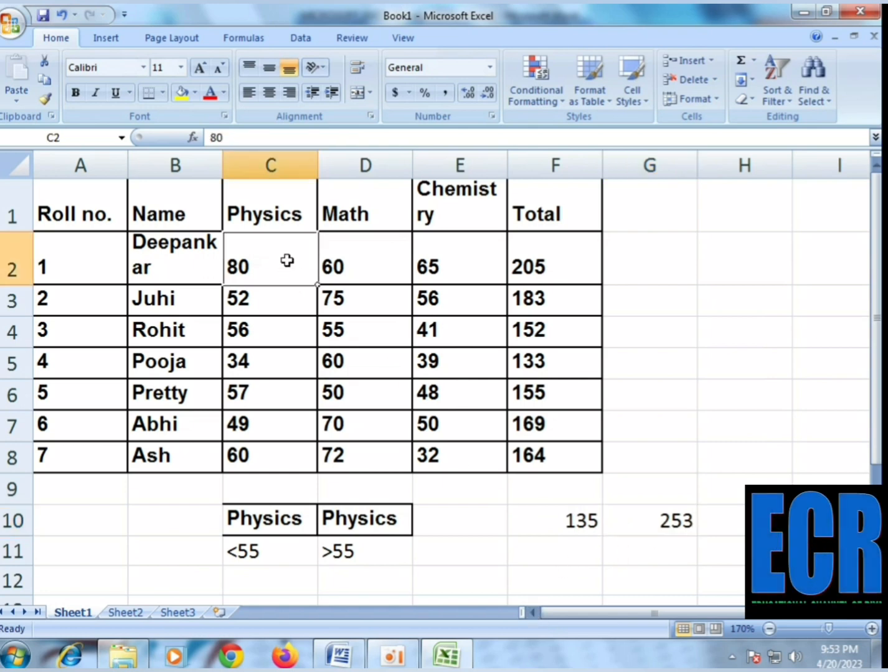
left_click(249, 333)
left_click(257, 392)
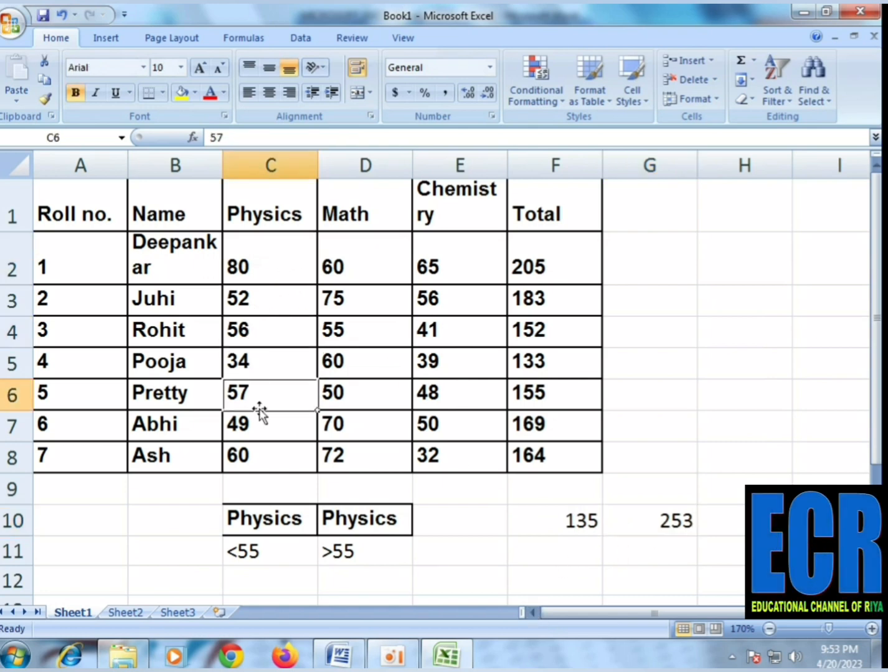
left_click(248, 467)
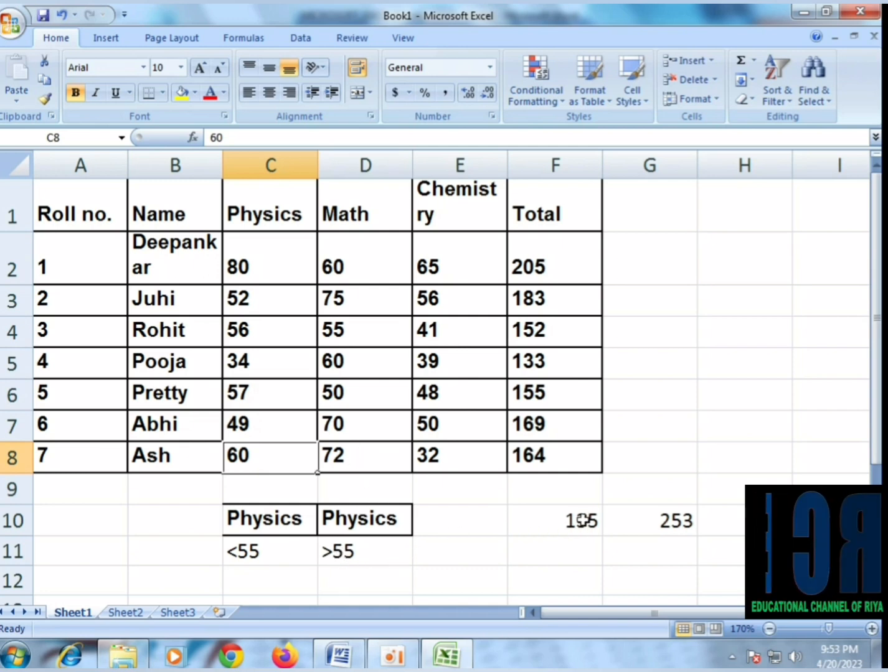
- Select cell F11, switch to the Word course notes and review the D MAX explanation and example
left_click(549, 550)
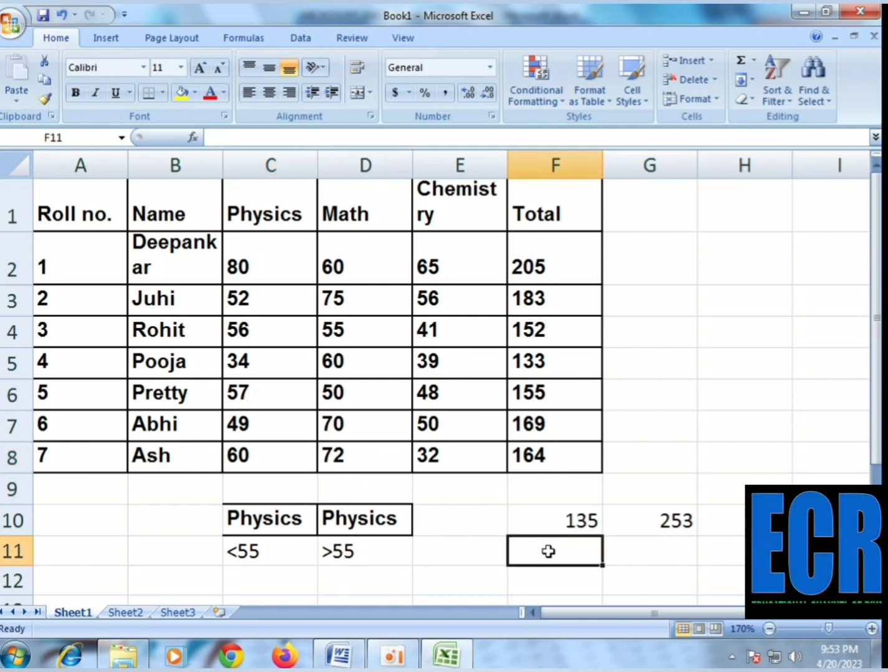
left_click(341, 656)
scroll(276, 446, "down", 6)
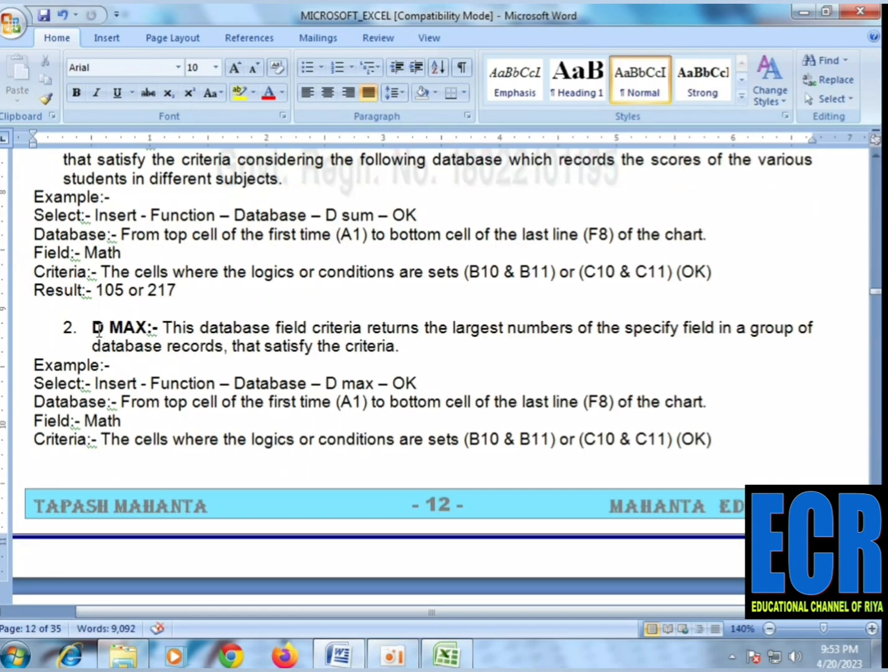
left_click_drag(93, 328, 138, 333)
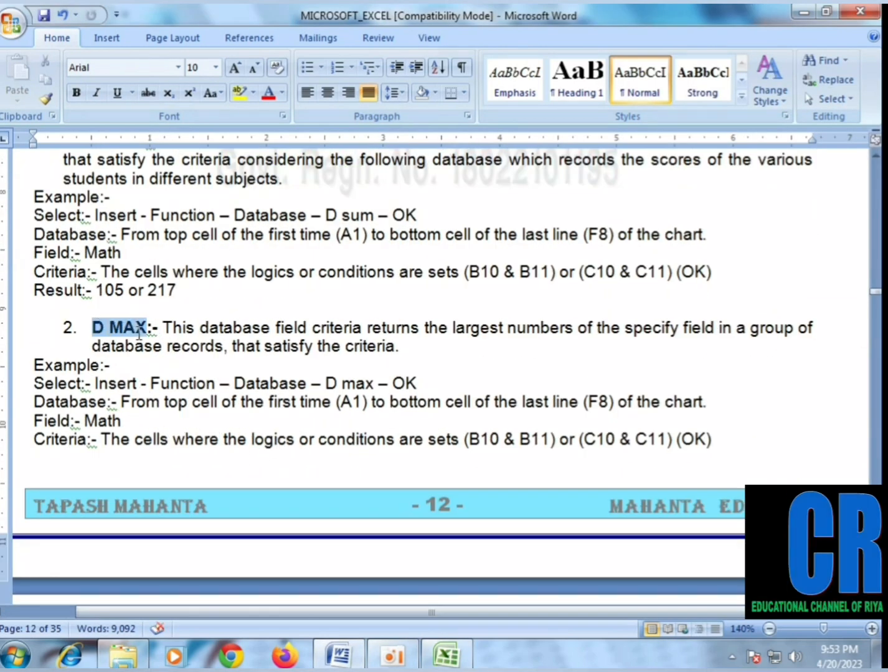
scroll(138, 333, "down", 1)
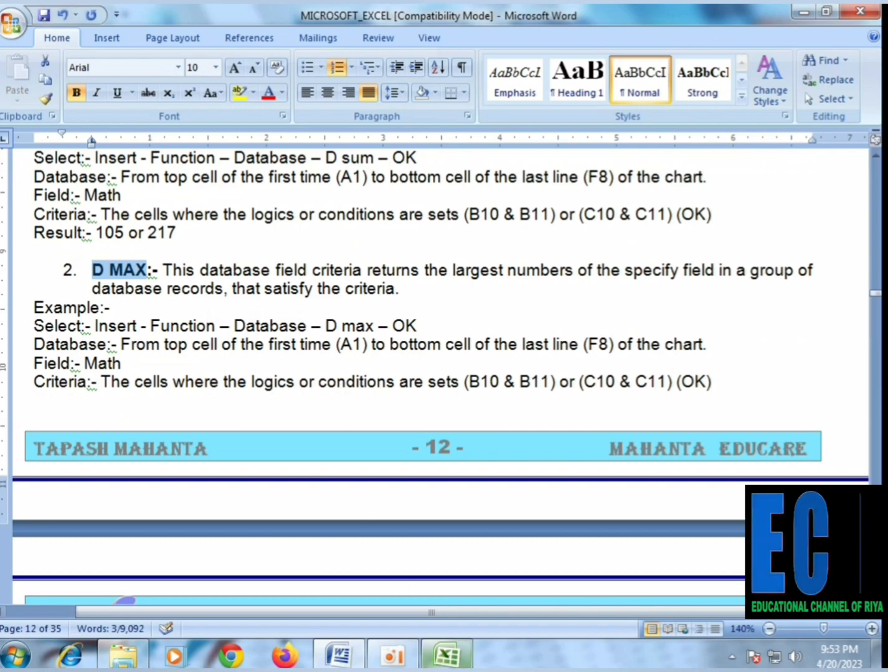
scroll(215, 367, "down", 3)
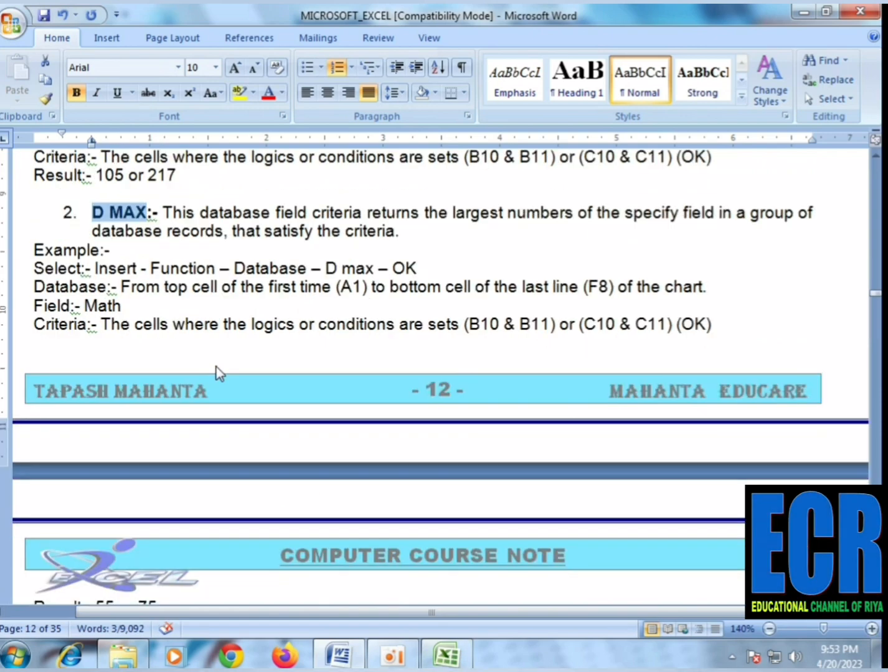
scroll(216, 367, "up", 1)
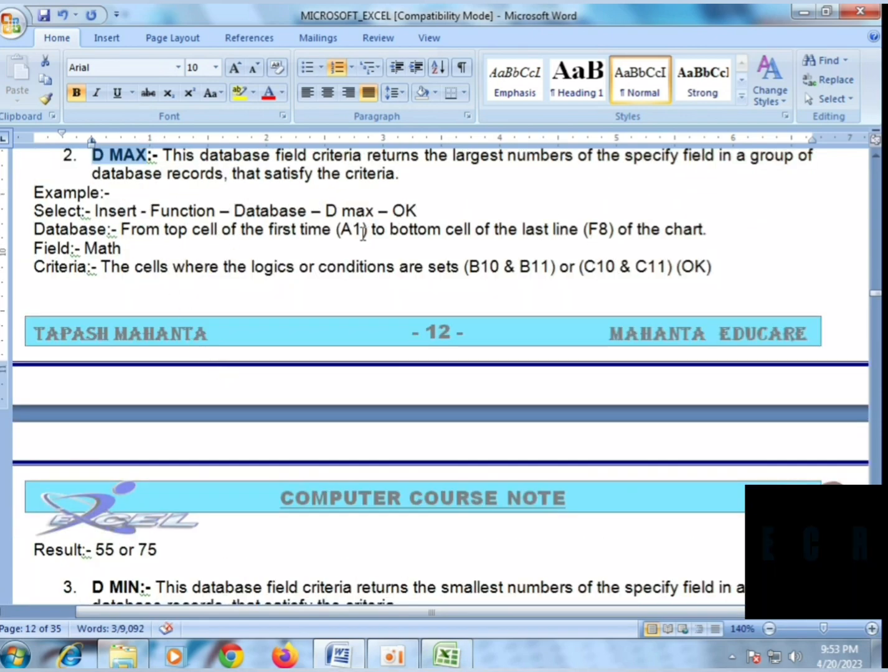
scroll(186, 251, "up", 1)
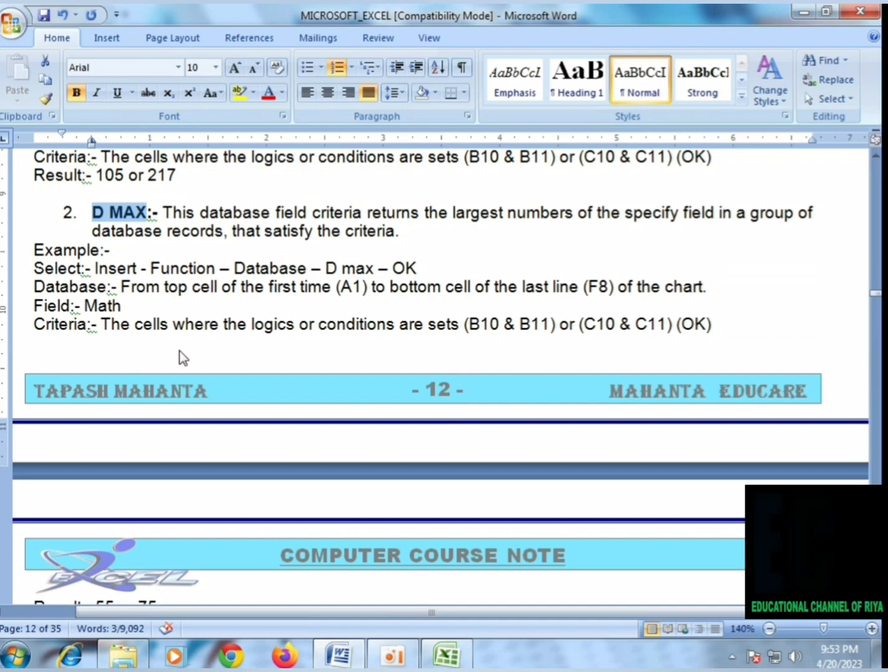
- Switch back to Excel and insert the DMAX function from the Database category into cell F11
left_click(447, 655)
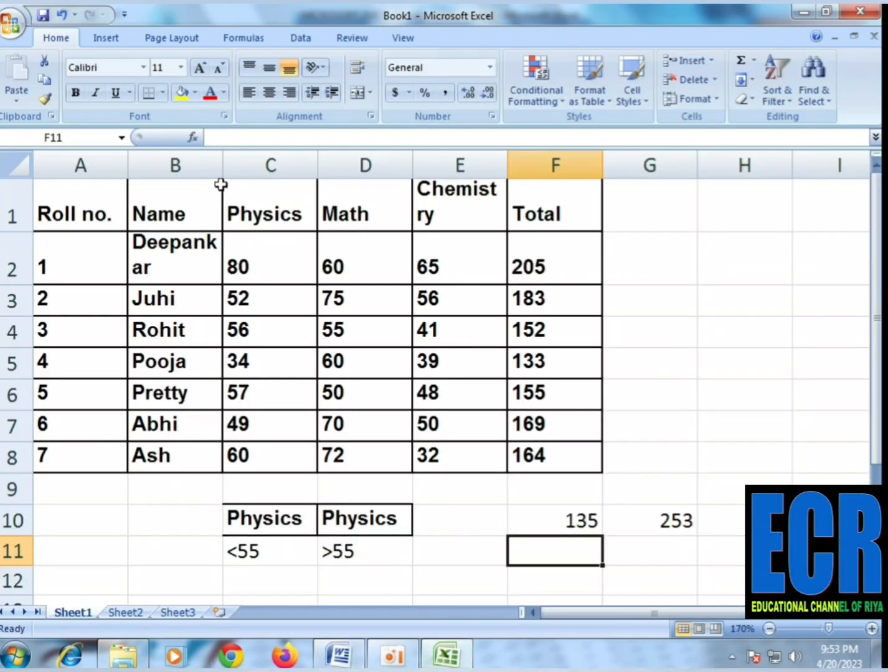
left_click(193, 137)
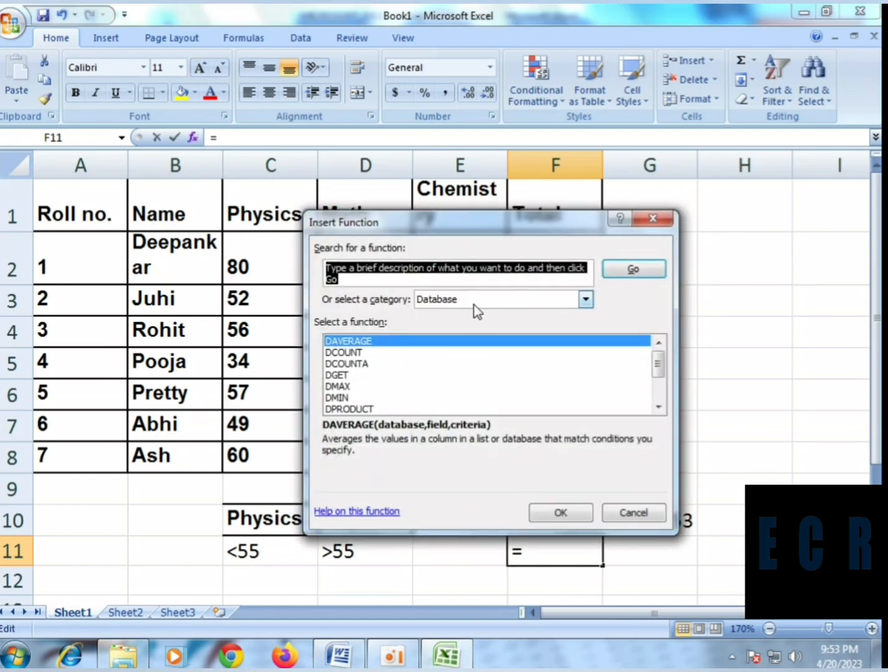
left_click(337, 386)
left_click(551, 512)
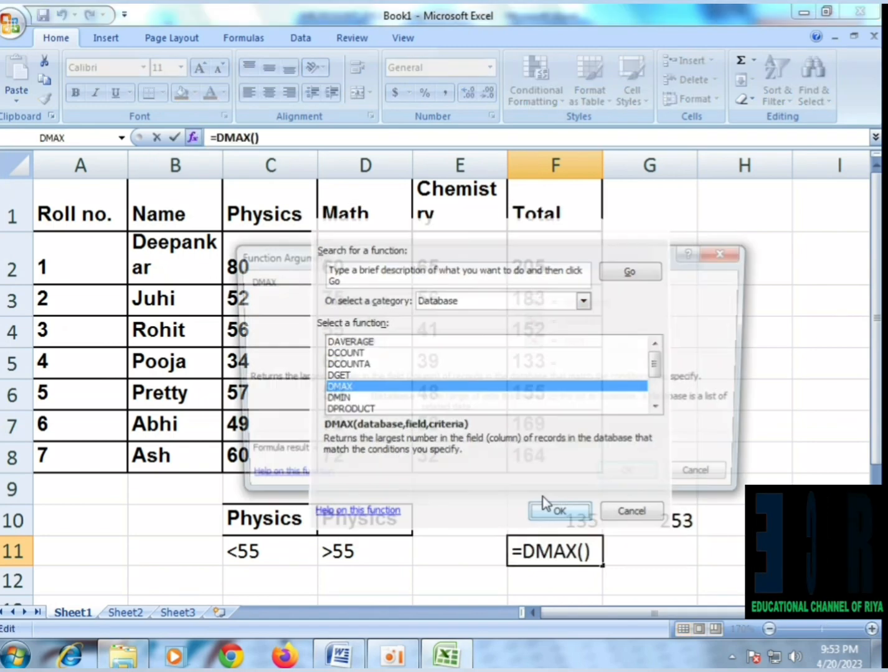
- Set the DMAX database to A1:F8, the field to C1 and the criteria to C10:C11, and confirm the function
left_click_drag(432, 251, 633, 287)
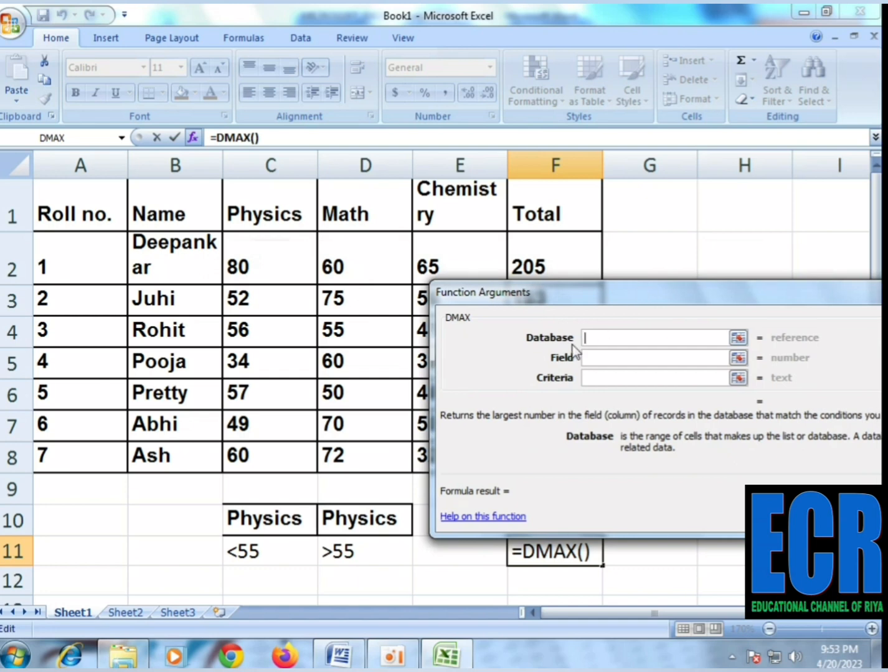
left_click_drag(120, 215, 554, 455)
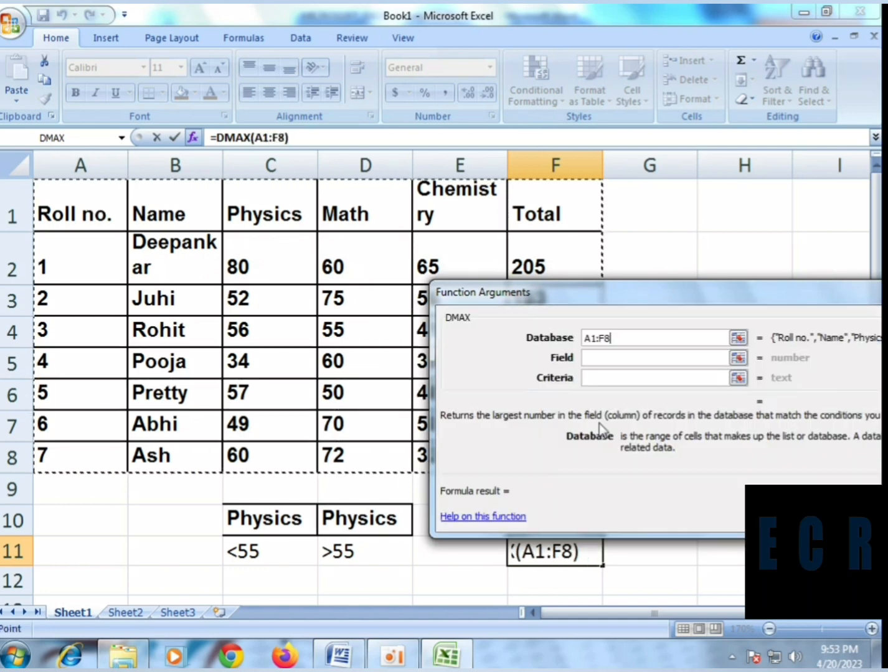
left_click(610, 359)
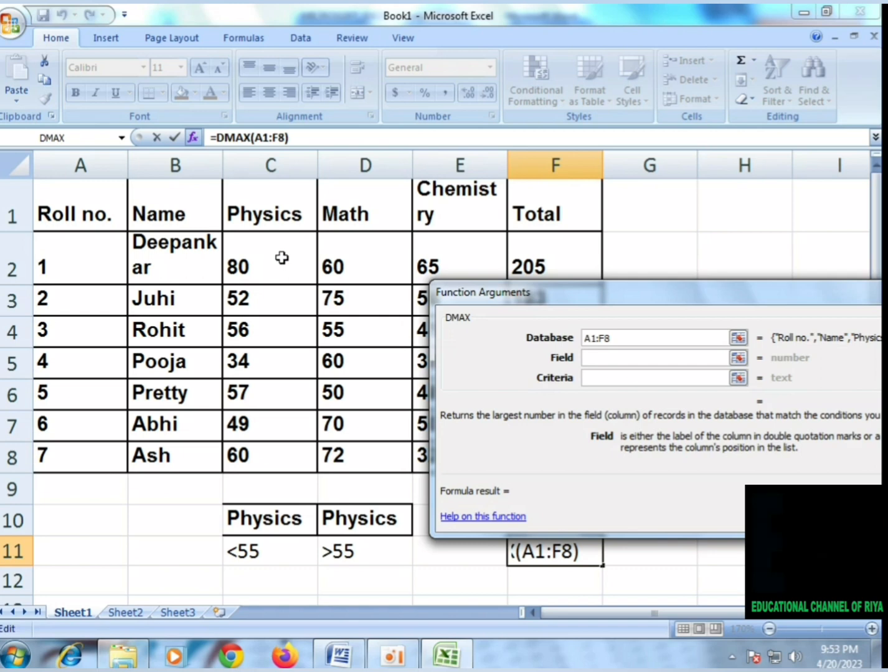
left_click(283, 212)
left_click(603, 379)
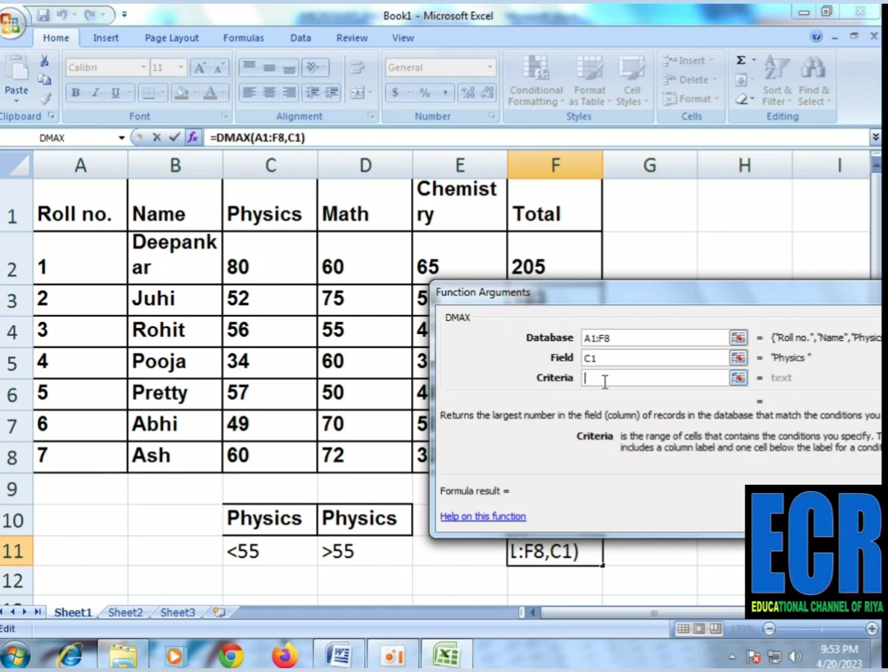
mouse_move(269, 520)
left_mouse_down()
mouse_move(273, 545)
mouse_move(275, 536)
left_mouse_up()
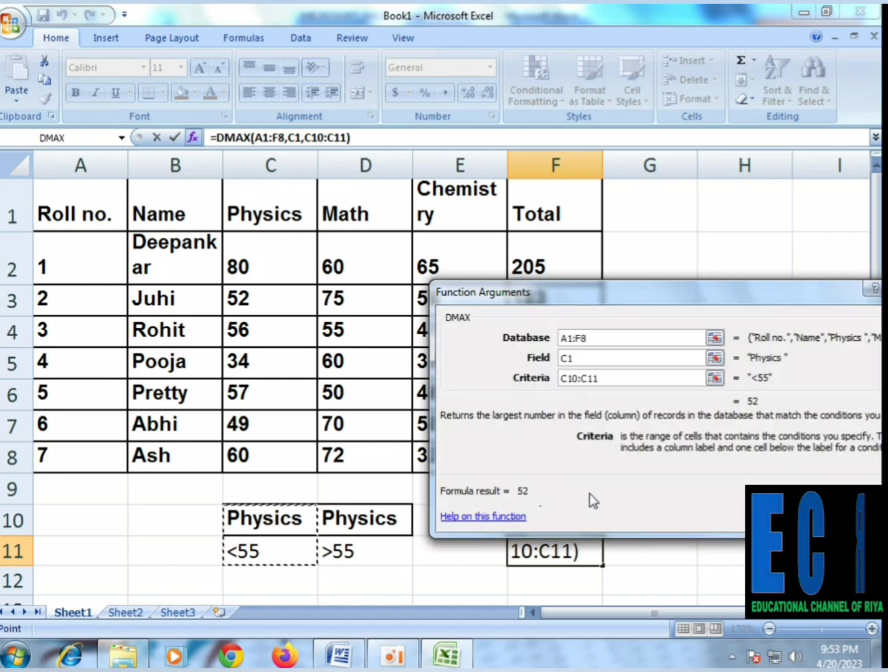
left_click(810, 516)
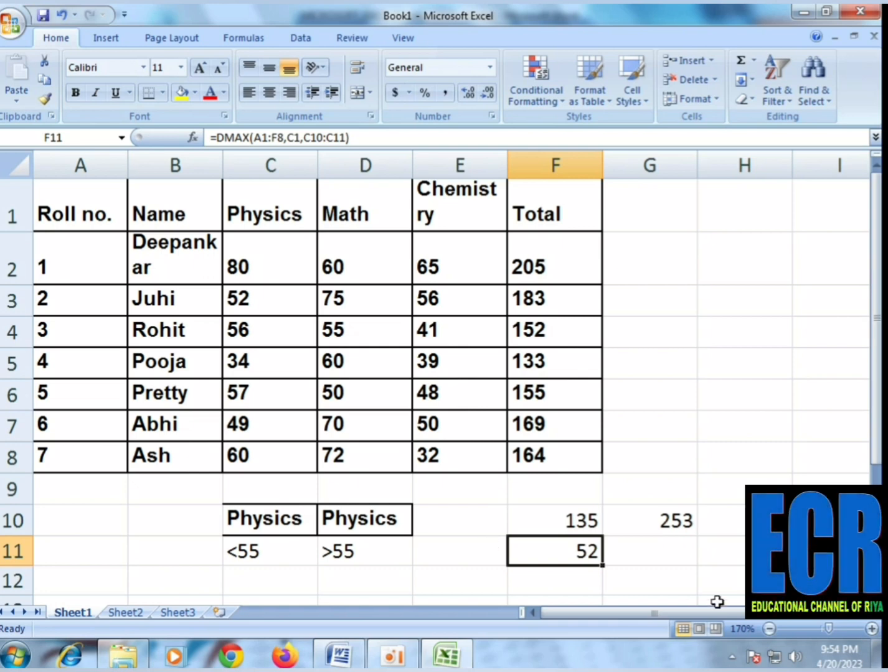
- Select cell G11, switch to the Word course notes and review the D MIN explanation and example
left_click(653, 561)
left_click(339, 655)
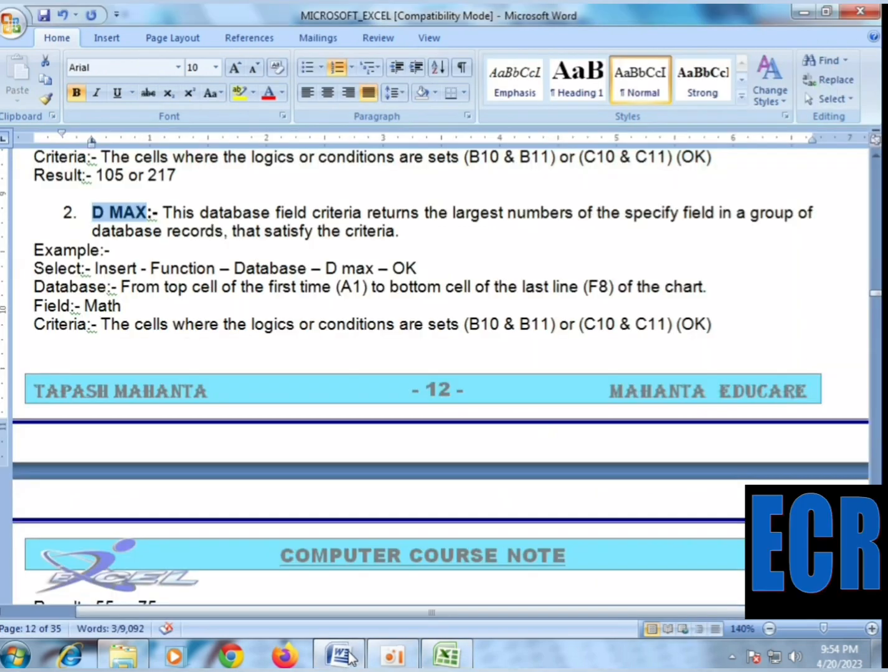
scroll(324, 420, "down", 4)
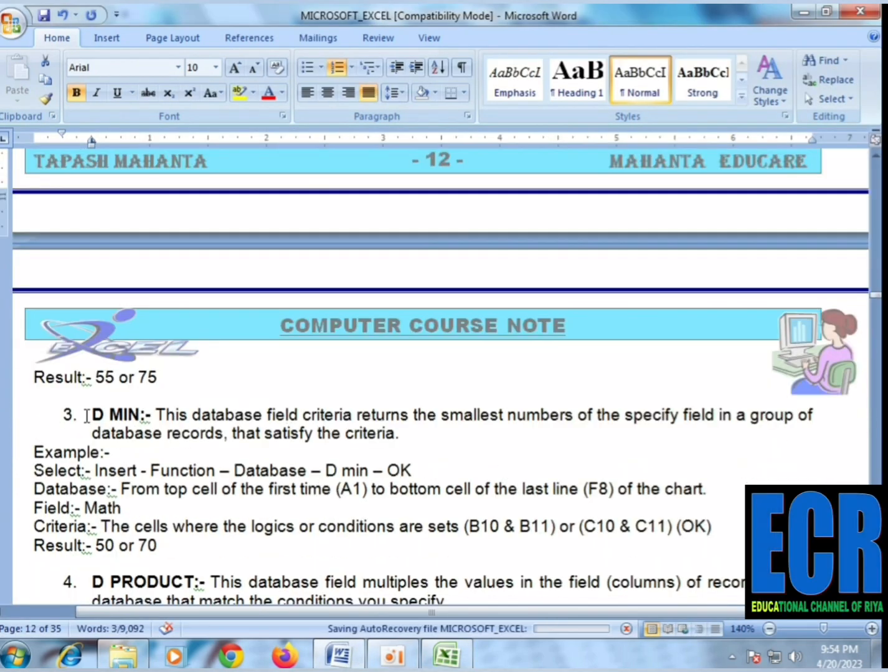
left_click_drag(121, 416, 141, 416)
scroll(145, 482, "down", 1)
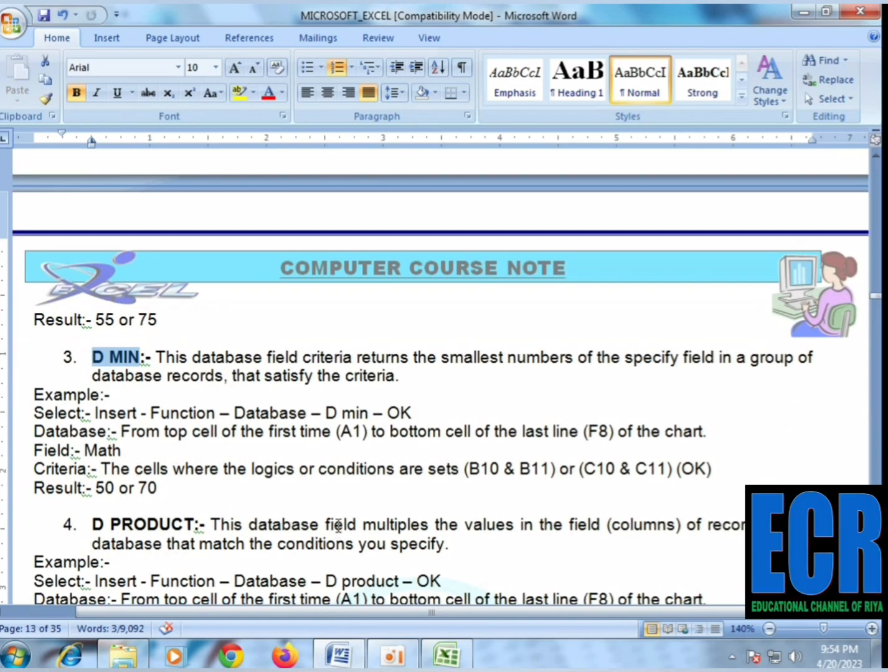
left_click(256, 506)
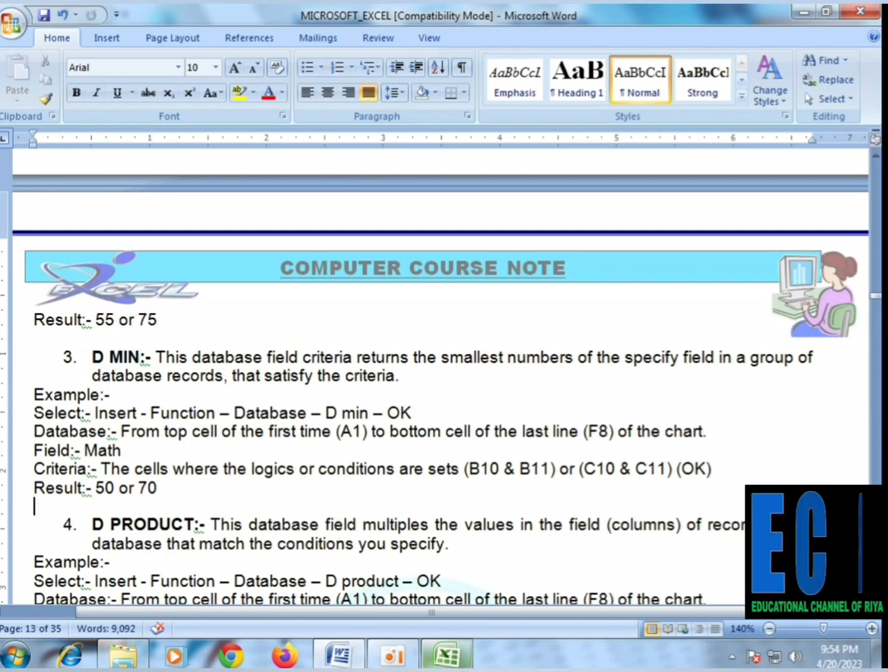
mouse_move(441, 666)
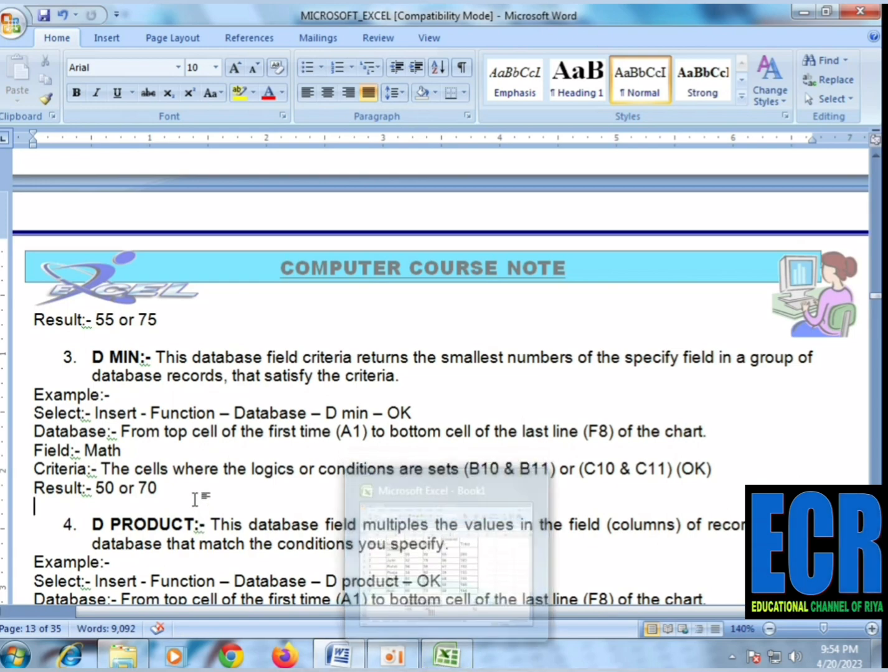
- Switch back to Excel and insert the DMIN function from the Database category into cell G11
left_click(492, 564)
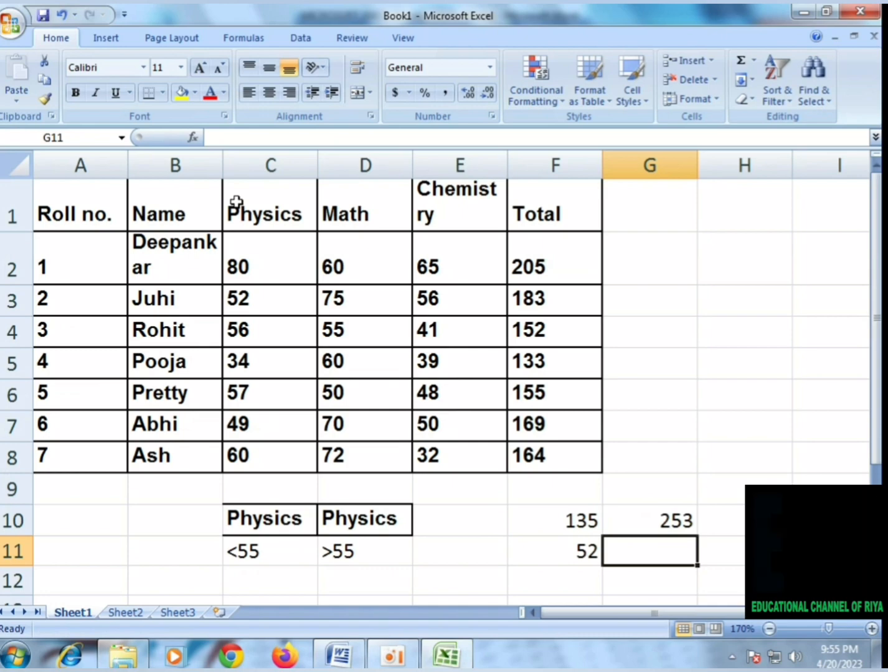
left_click(198, 143)
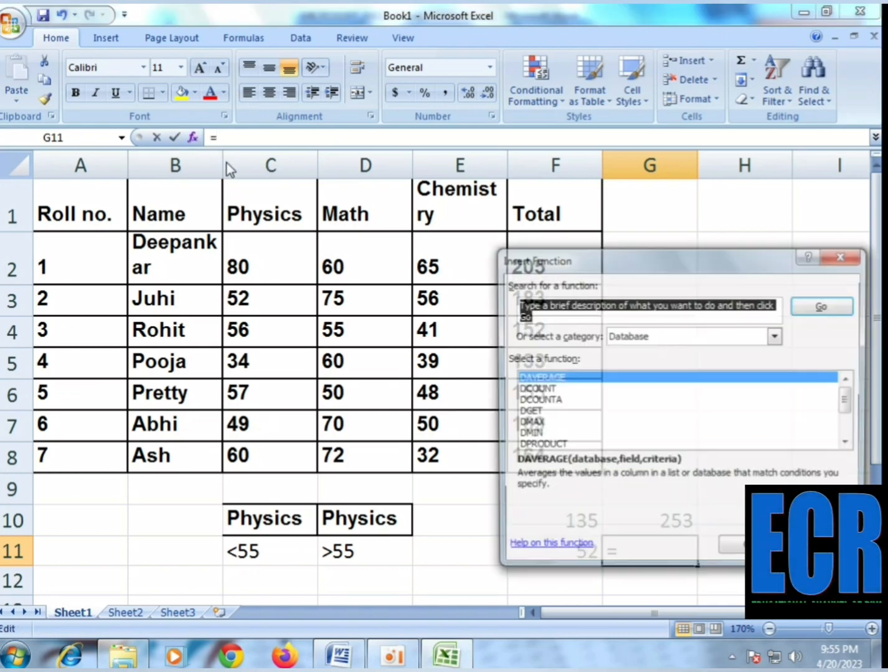
left_click(528, 434)
left_click(750, 549)
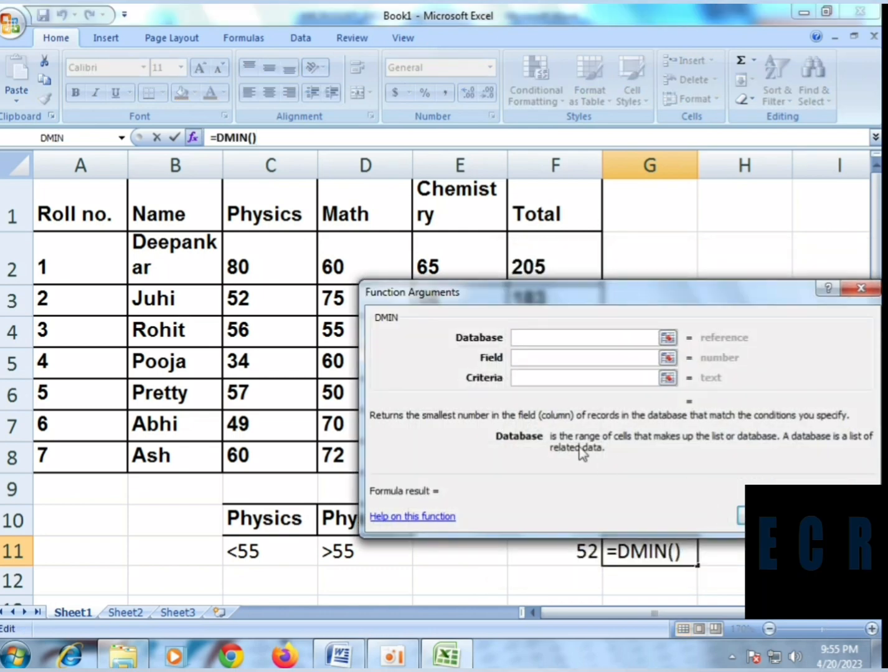
- Set the DMIN database to A1:F8, the field to C1 and the criteria to D10:D11, and confirm the function
left_click_drag(518, 303, 553, 314)
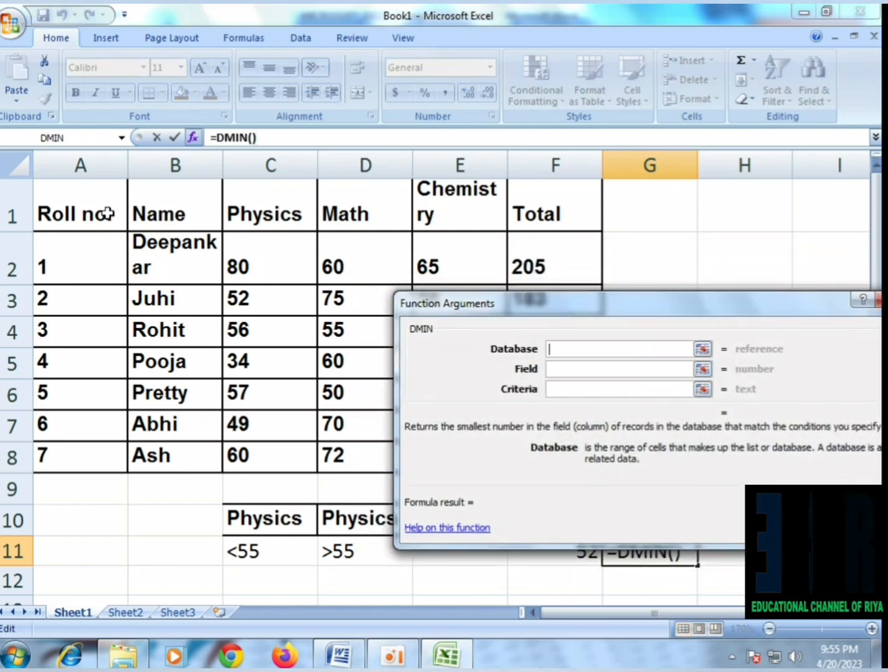
left_click_drag(107, 213, 542, 455)
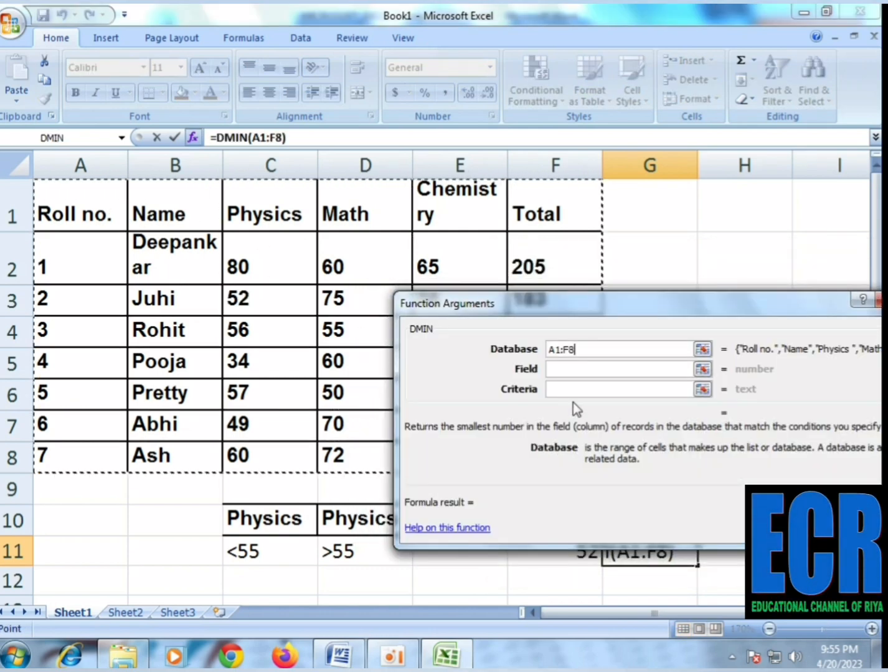
left_click(556, 373)
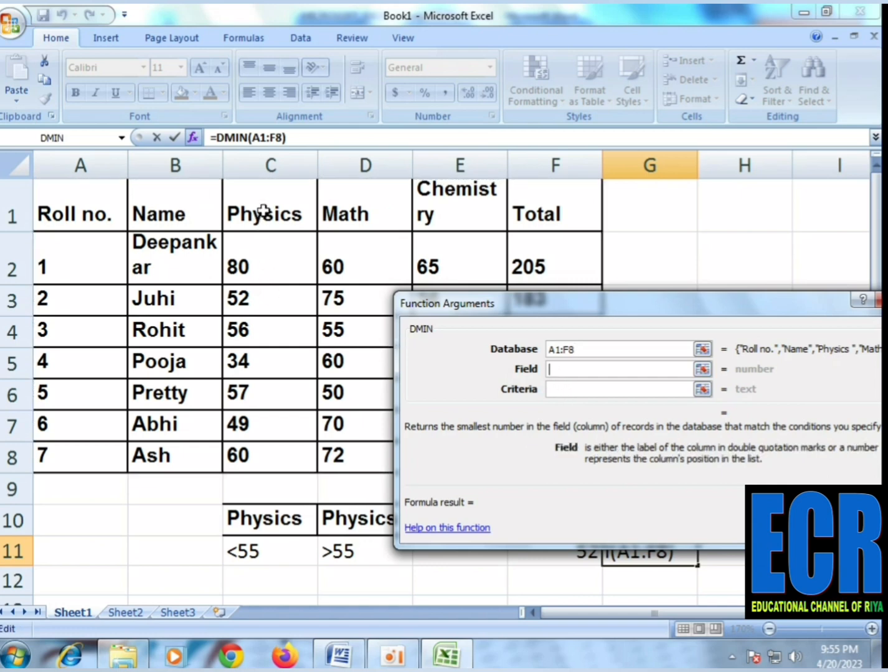
left_click(562, 391)
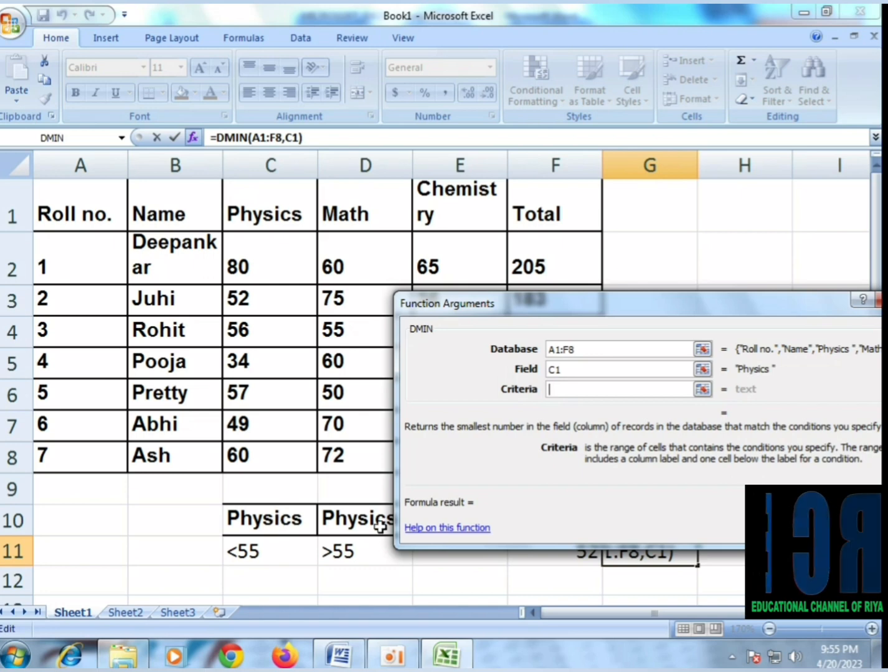
left_click_drag(366, 520, 366, 538)
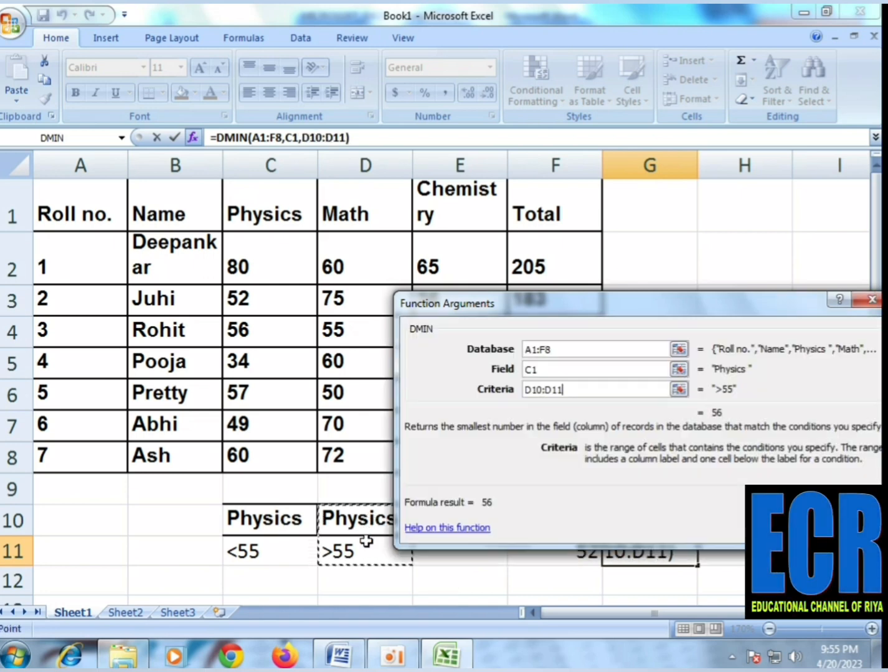
key("Return")
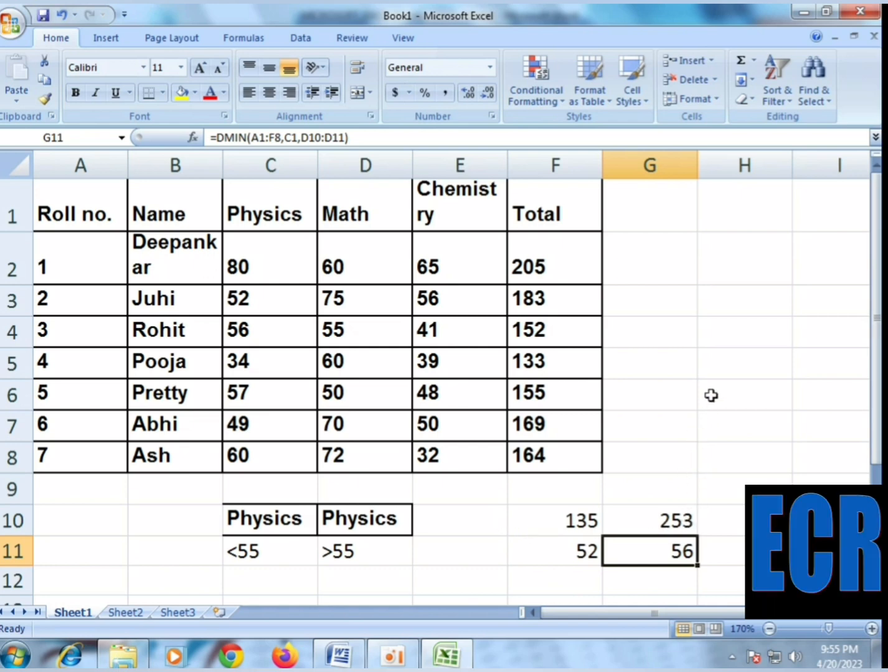
- Select cell H5, switch to the Word course notes and review the D PRODUCT explanation and example
left_click(726, 376)
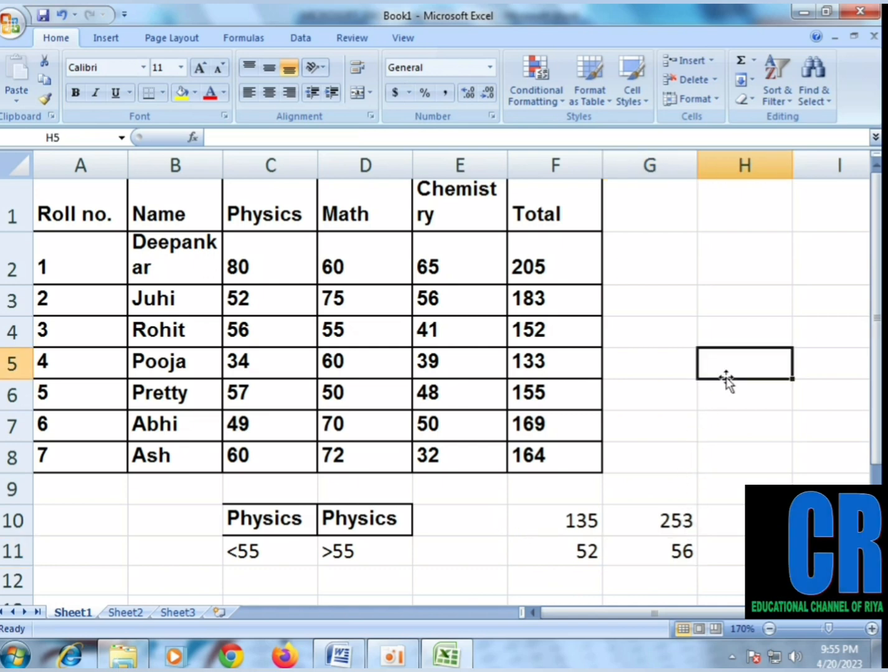
left_click(350, 653)
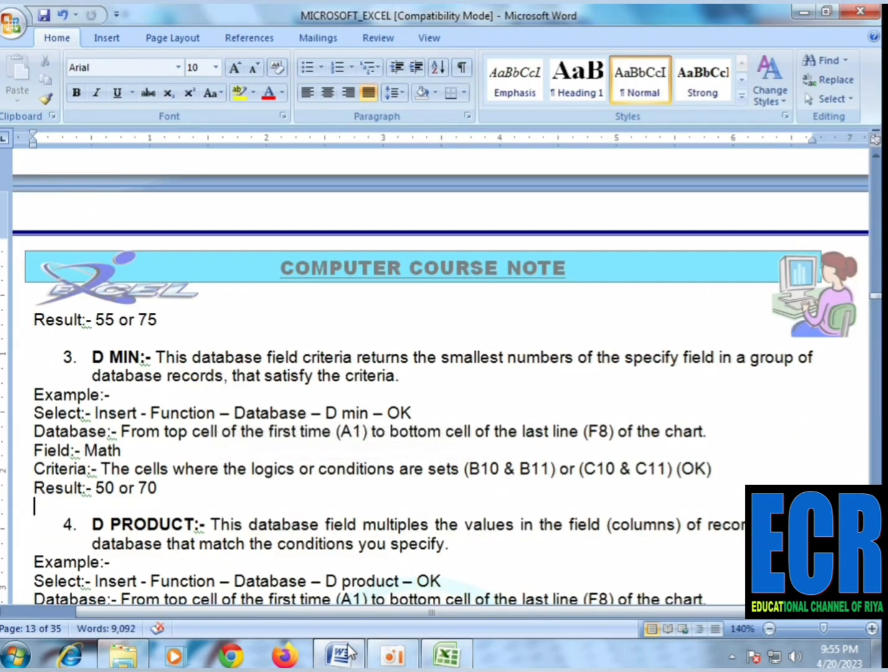
scroll(343, 503, "down", 2)
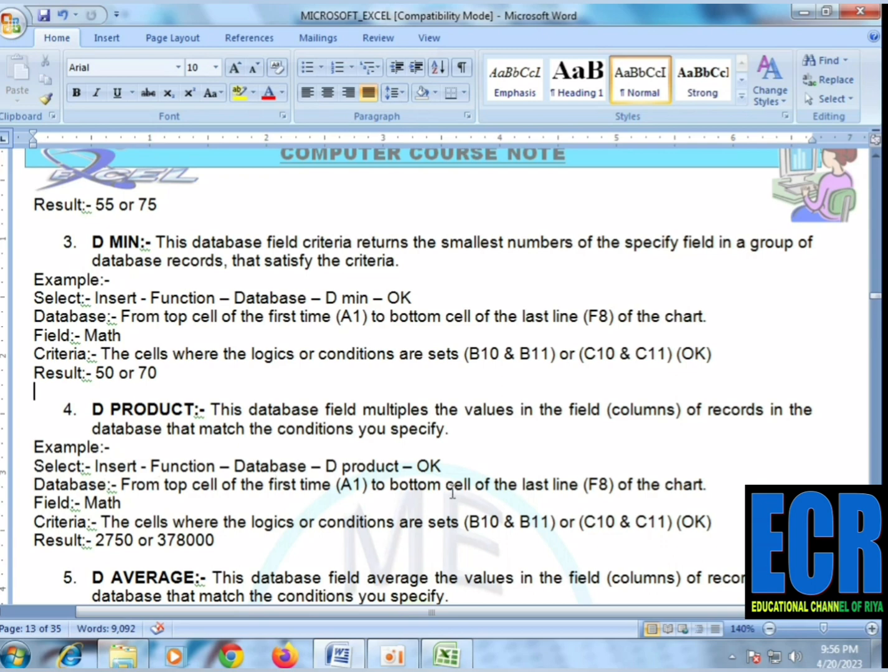
left_click_drag(448, 467, 33, 465)
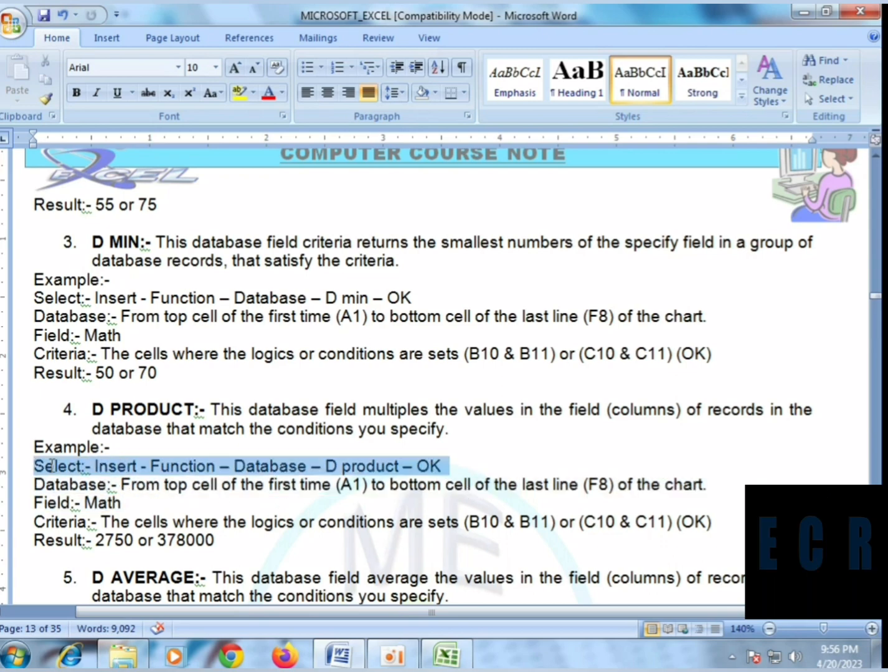
left_click(337, 482)
scroll(352, 482, "down", 1)
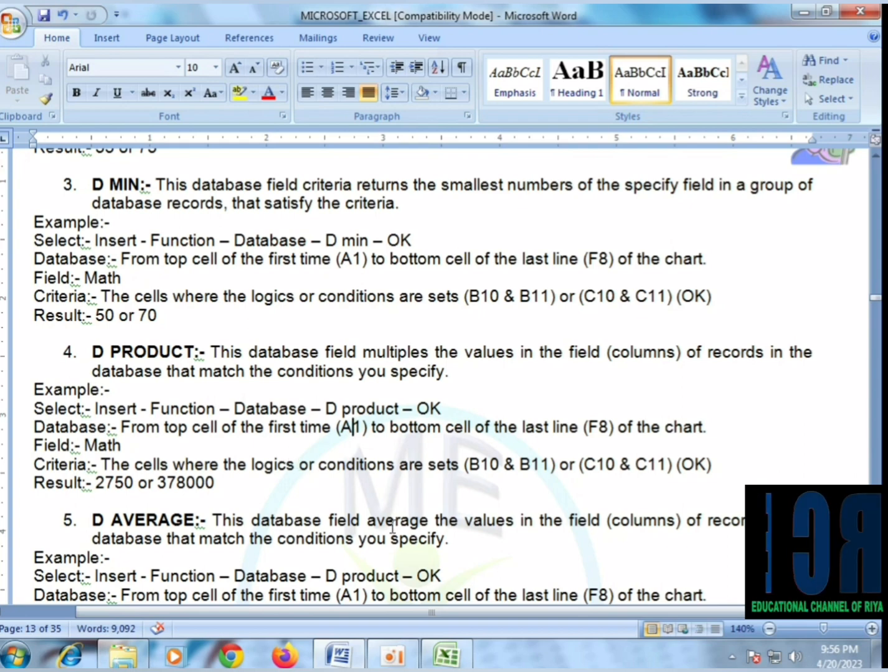
- Switch back to Excel and insert the DPRODUCT function from the Database category into cell H5
left_click(447, 656)
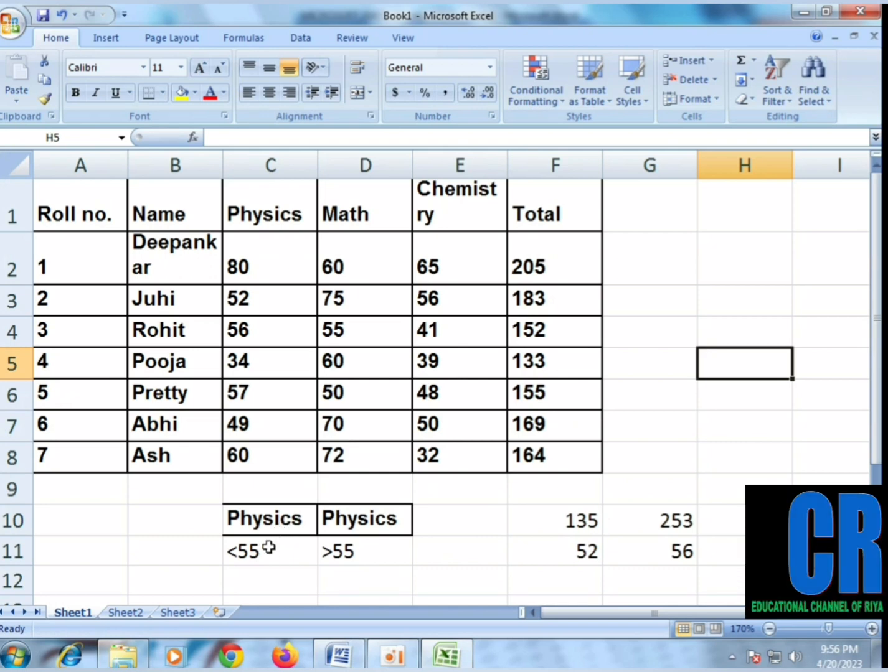
left_click(193, 138)
left_click(690, 351)
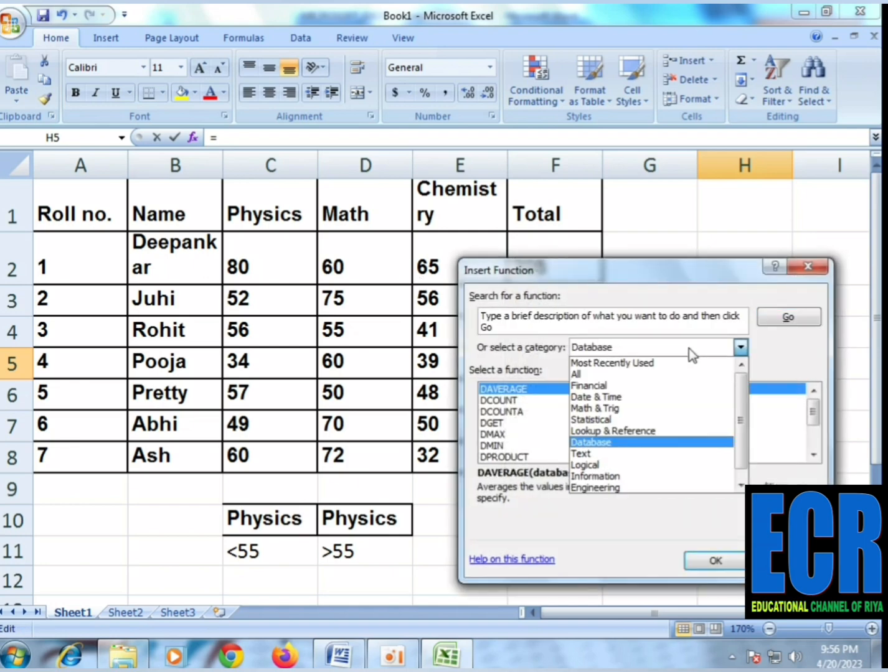
left_click(690, 352)
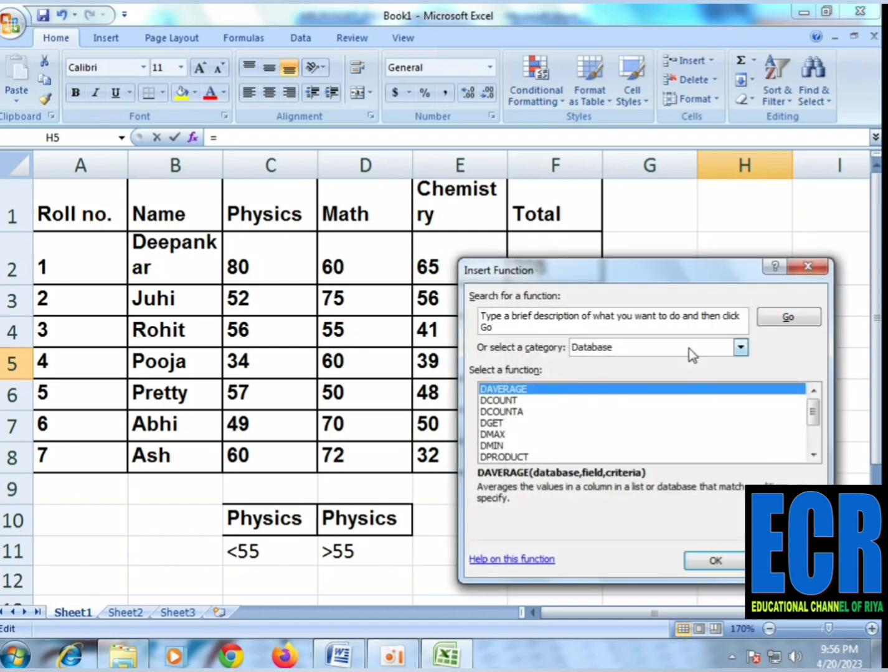
left_click(521, 457)
left_click(714, 560)
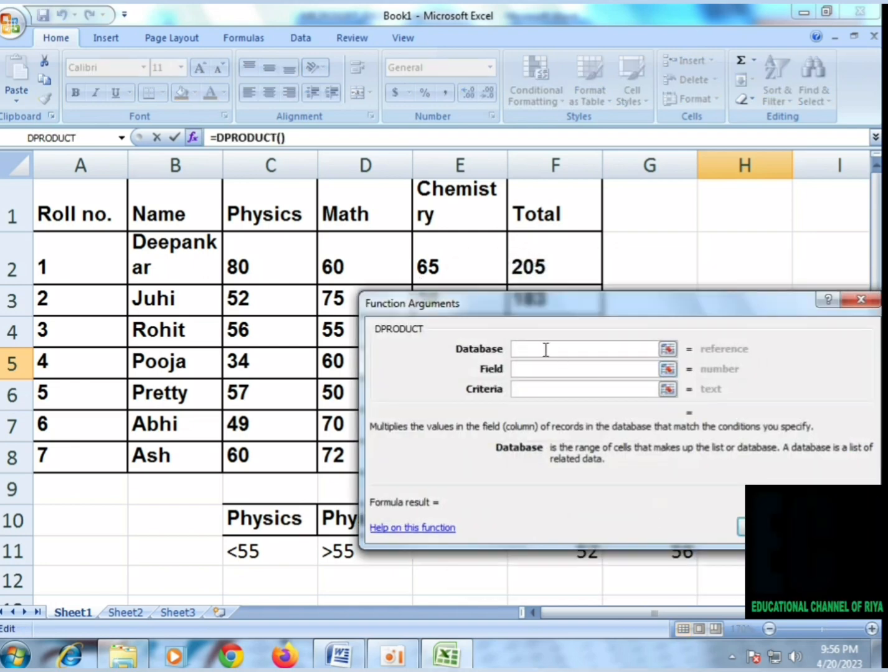
- Set the DPRODUCT database to A1:F8, the field to C1 and the criteria to C10:C11, and confirm the function
left_click_drag(106, 212, 587, 451)
left_click(551, 369)
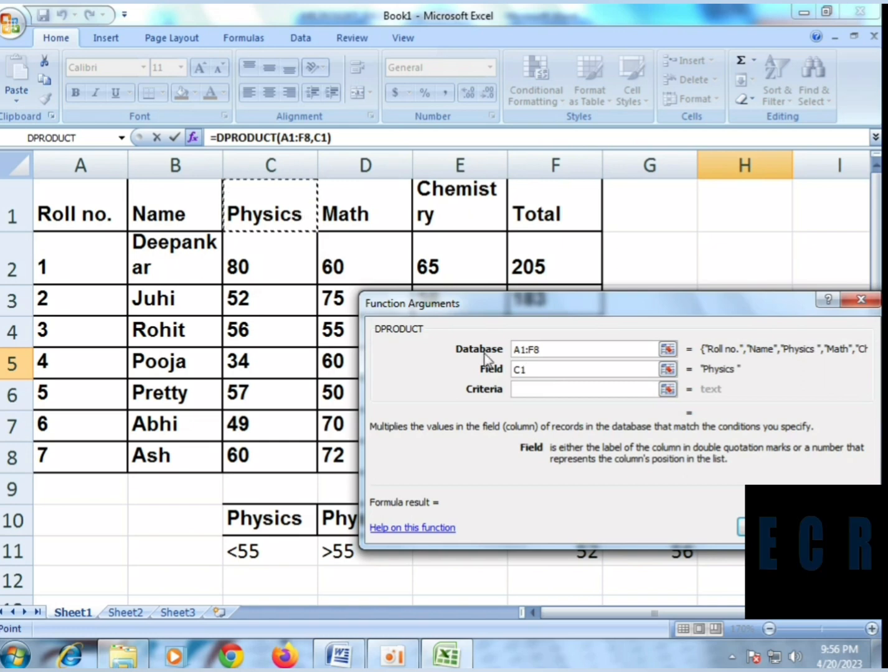
left_click(525, 392)
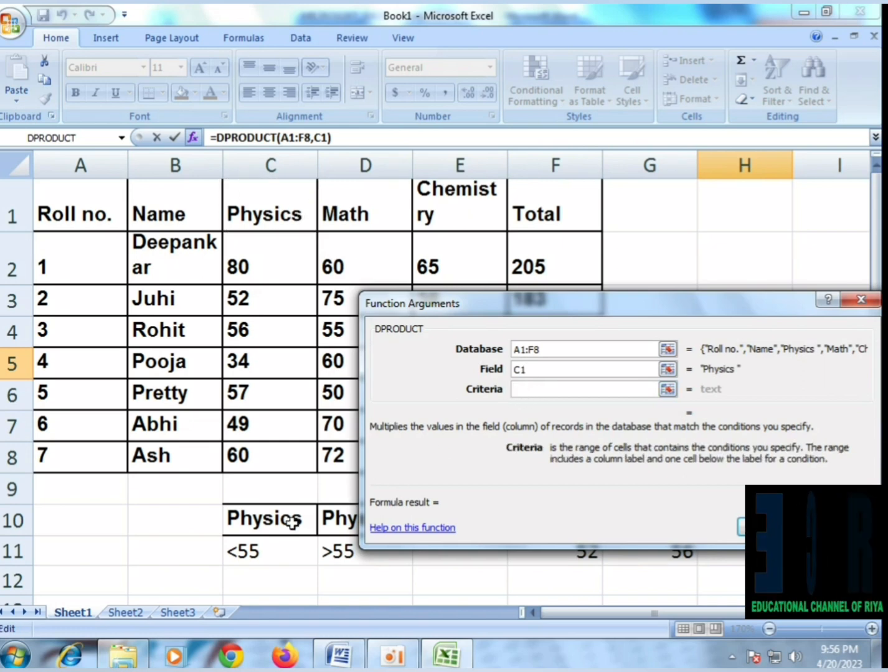
left_click_drag(290, 519, 277, 545)
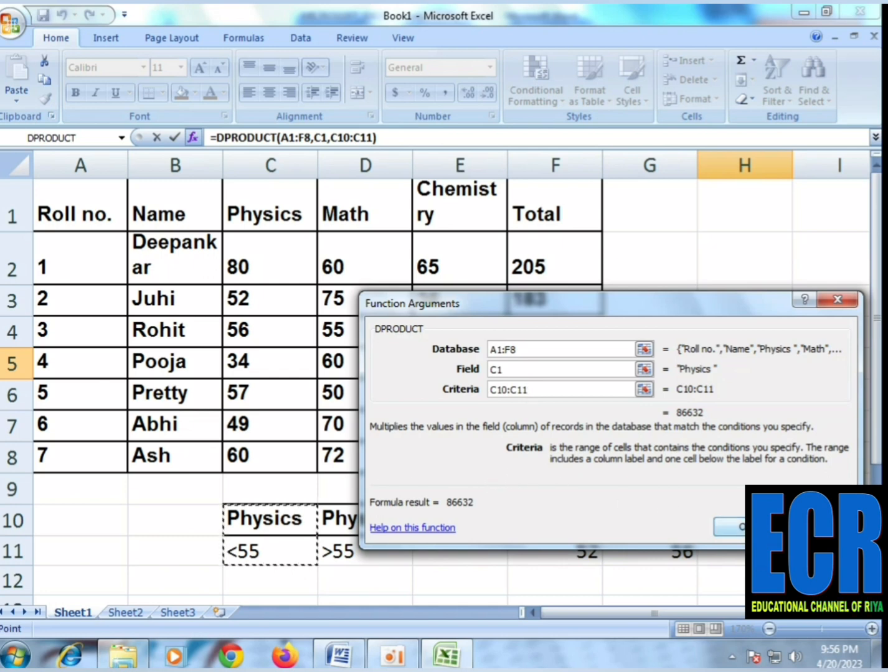
key("Return")
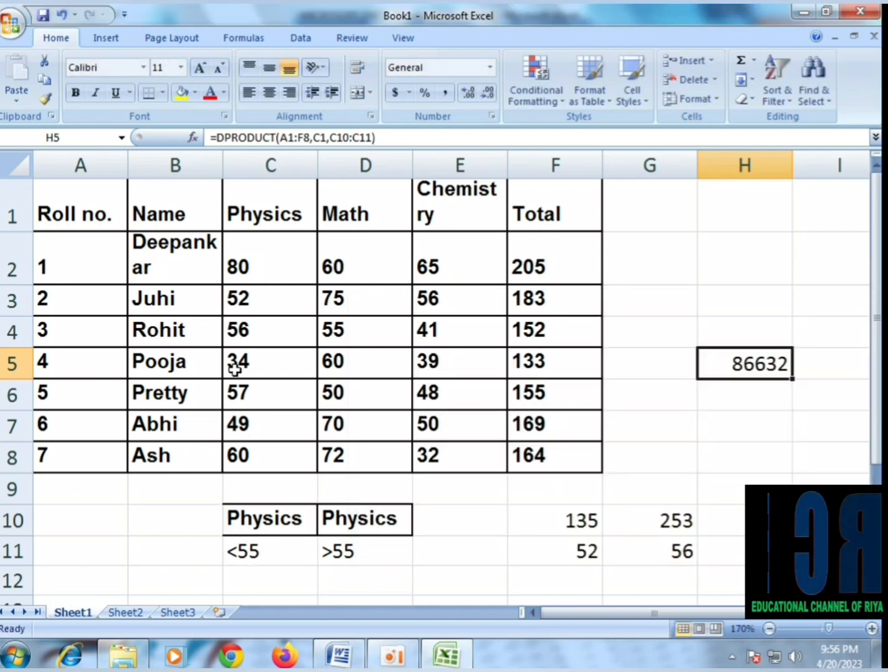
- Examine the Physics marks below 55 in C3, C5 and C7 and the DPRODUCT result in H5
left_click(244, 308)
left_click(241, 368)
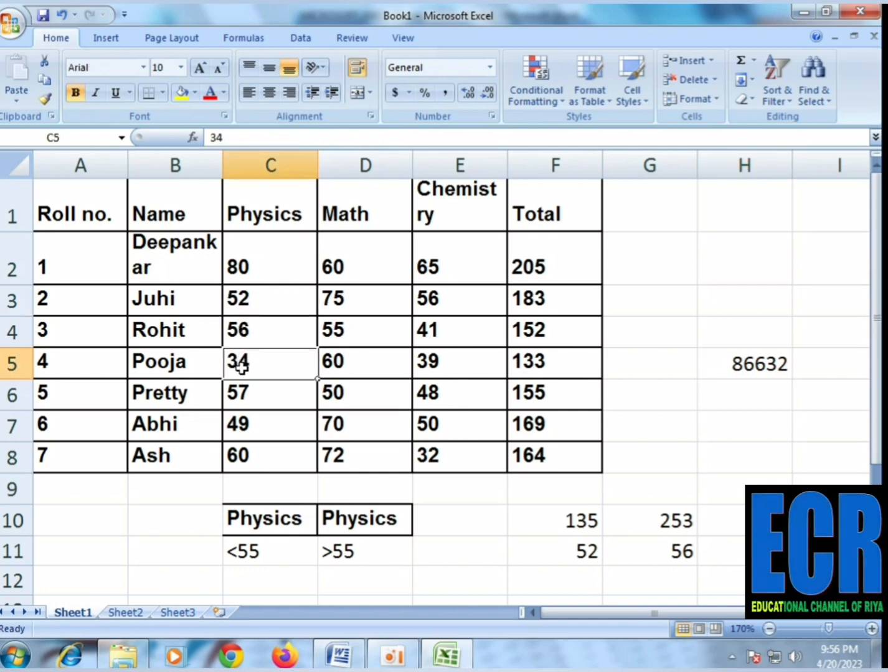
left_click(251, 422)
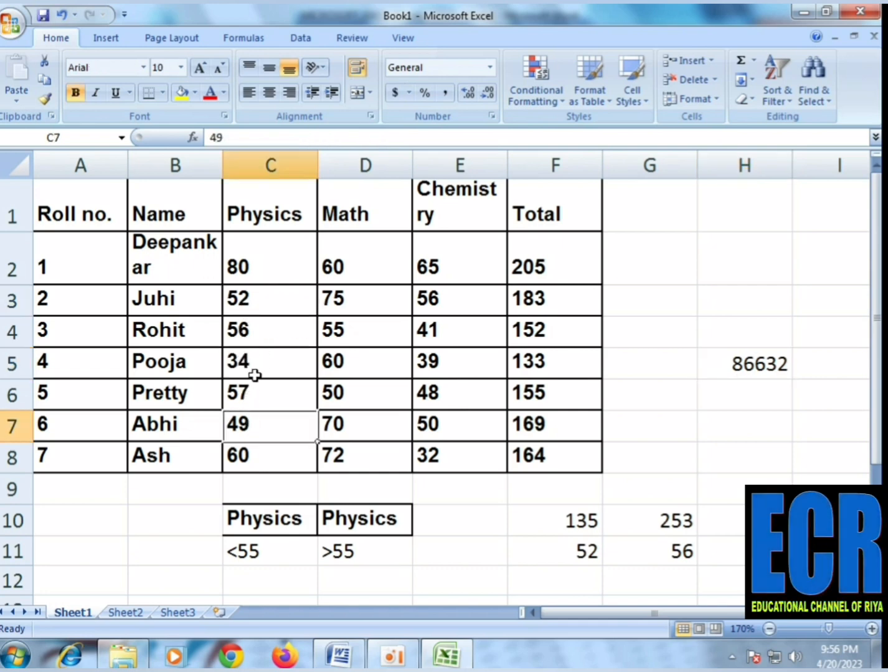
left_click(776, 372)
- Open Calculator, multiply 52 by 34 by 49, compare the product with cell H5 and close Calculator
key("super")
left_click(313, 515)
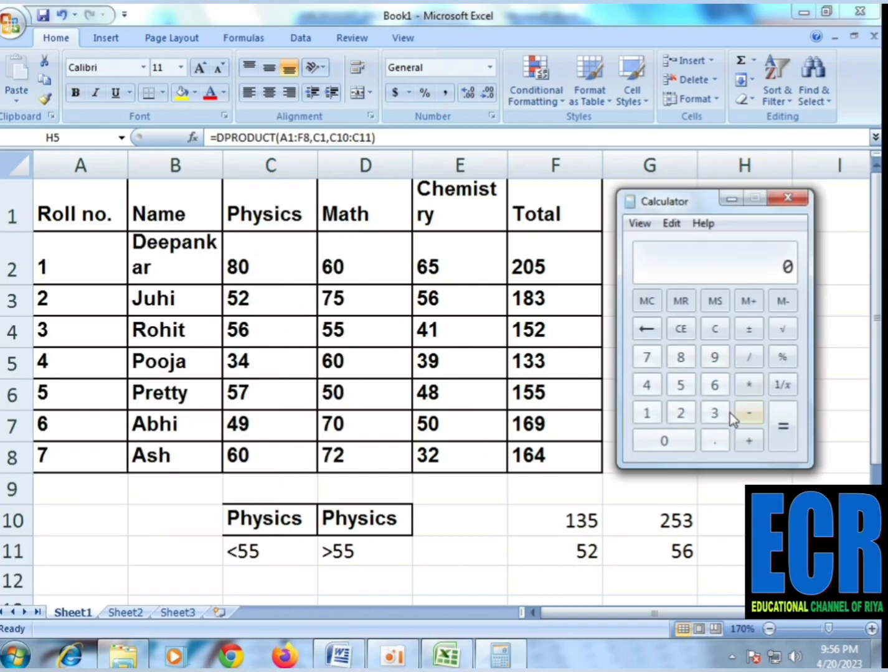
left_click(749, 385)
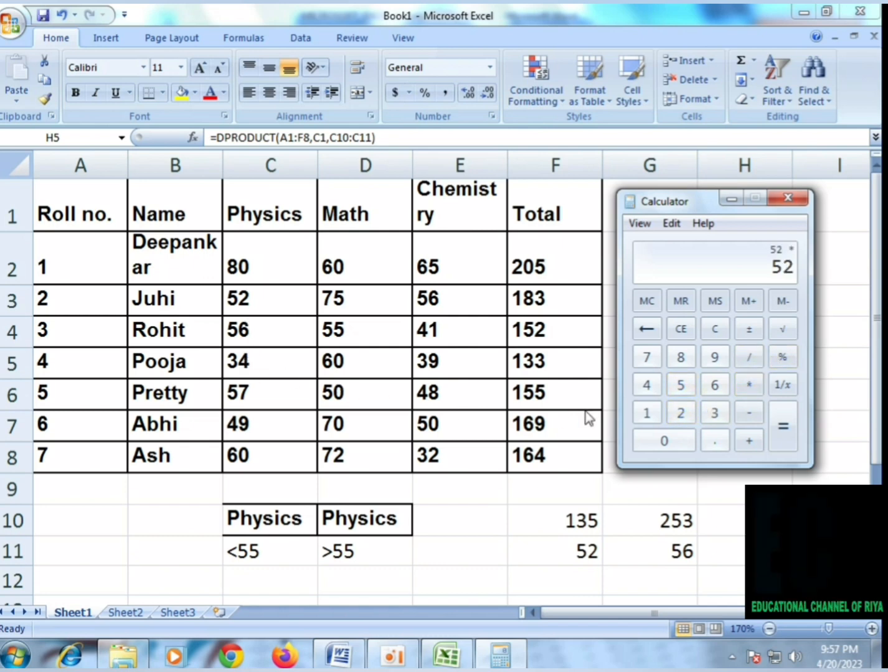
left_click(714, 413)
left_click(643, 383)
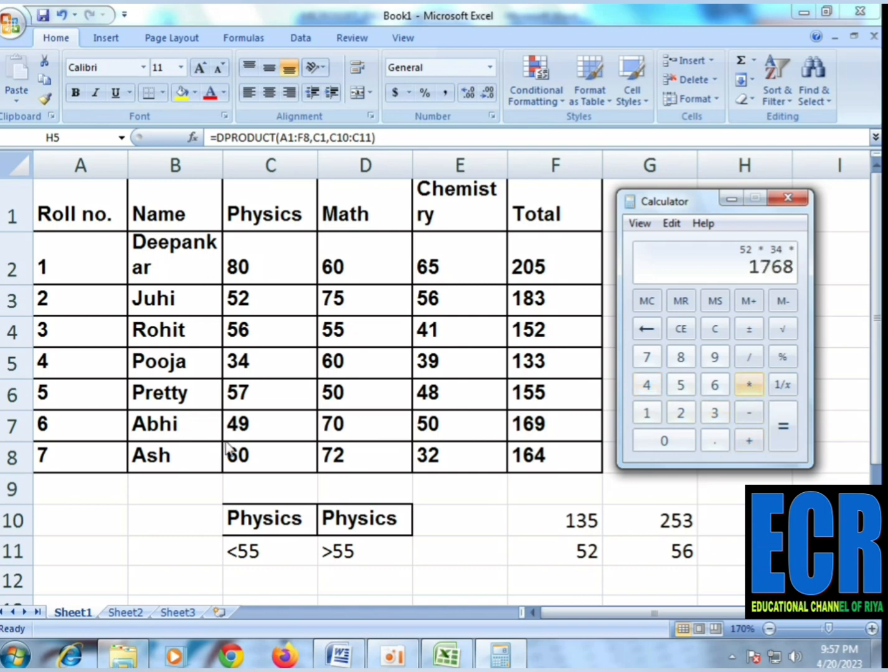
left_click(644, 386)
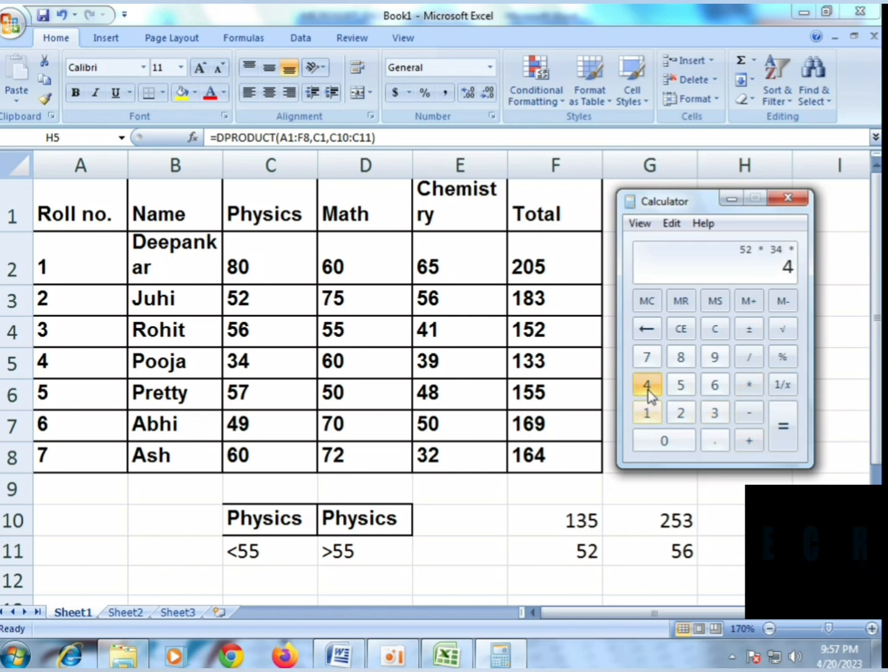
left_click(715, 360)
left_click(782, 429)
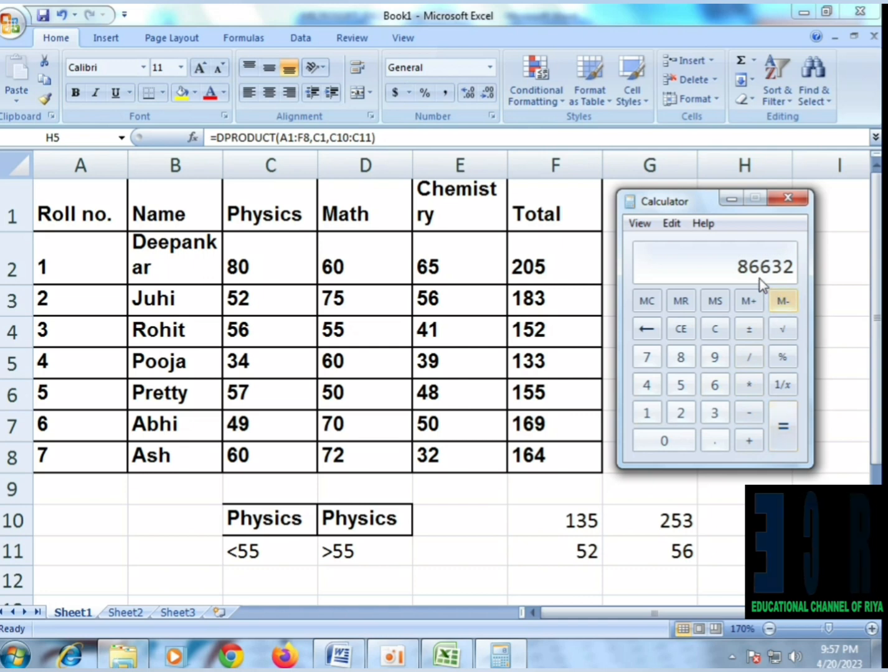
left_click_drag(722, 199, 389, 168)
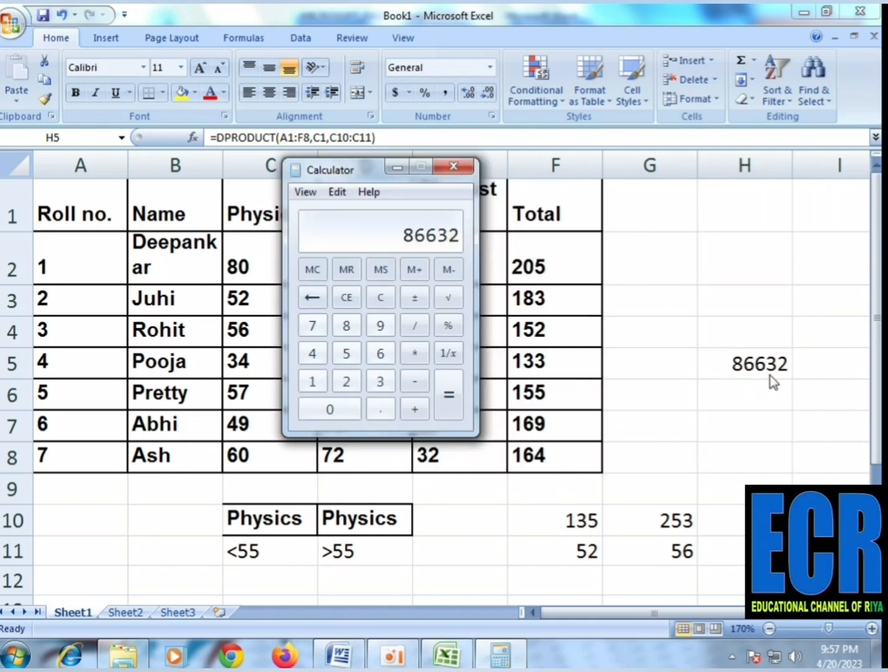
left_click(455, 168)
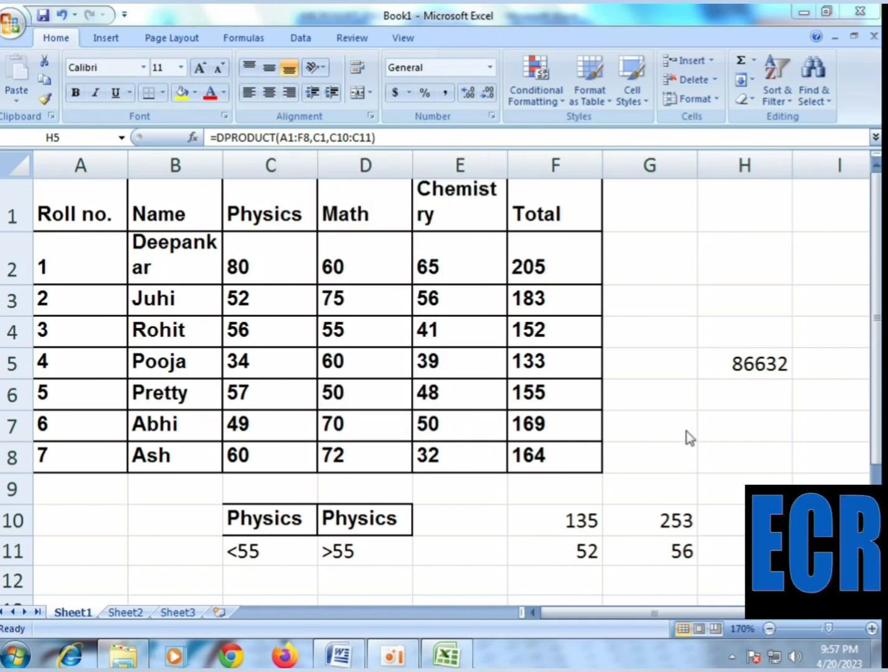
- Review the Physics criteria in C10:C11 and the Chemistry heading in E1
left_click(742, 419)
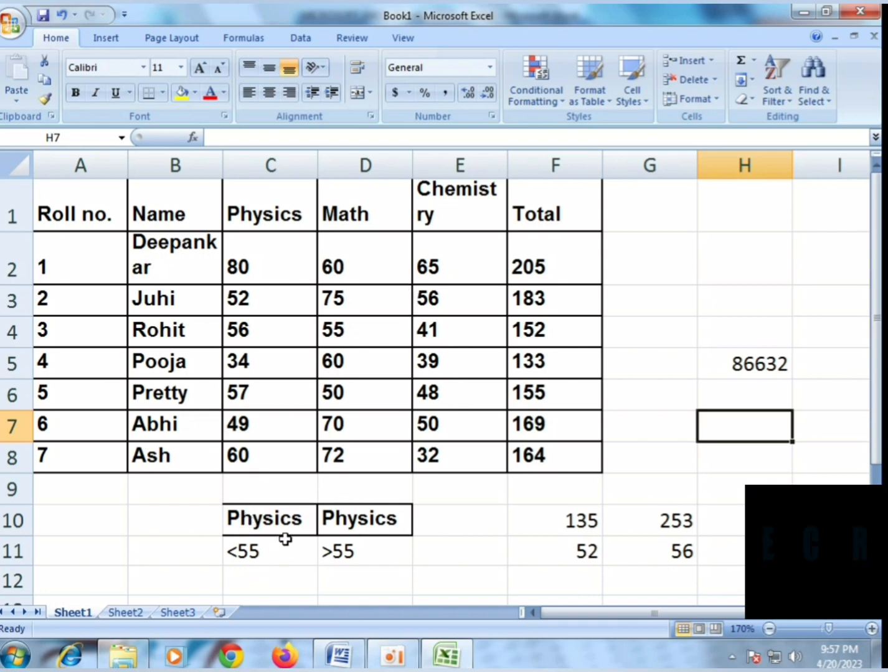
left_click_drag(284, 530, 287, 545)
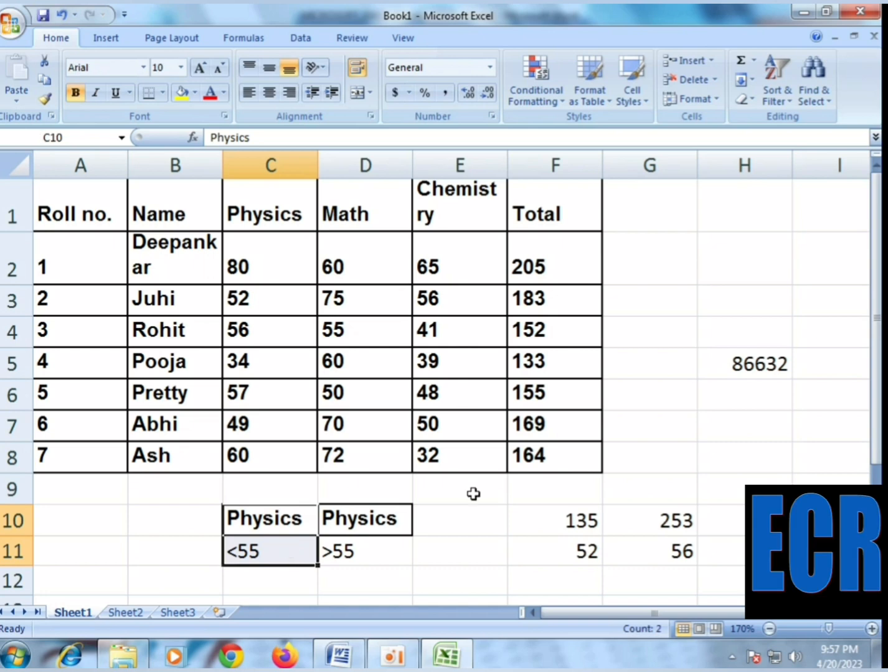
left_click(503, 523)
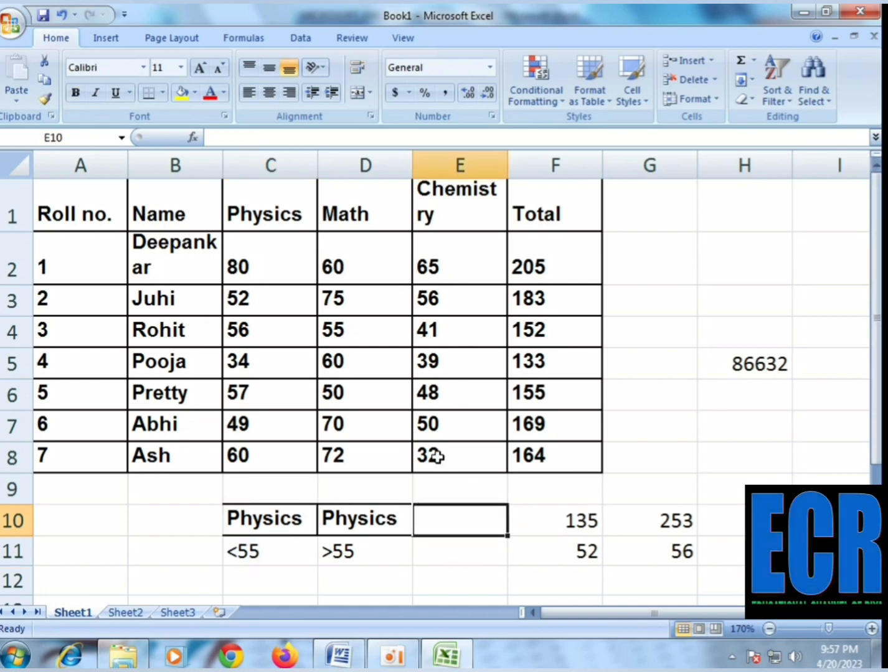
left_click(435, 207)
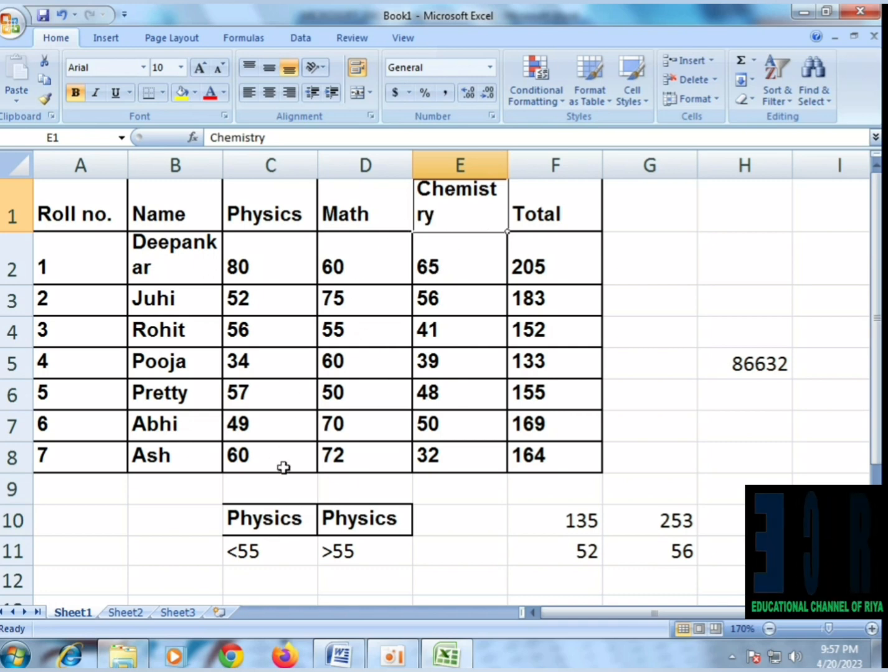
left_click(276, 518)
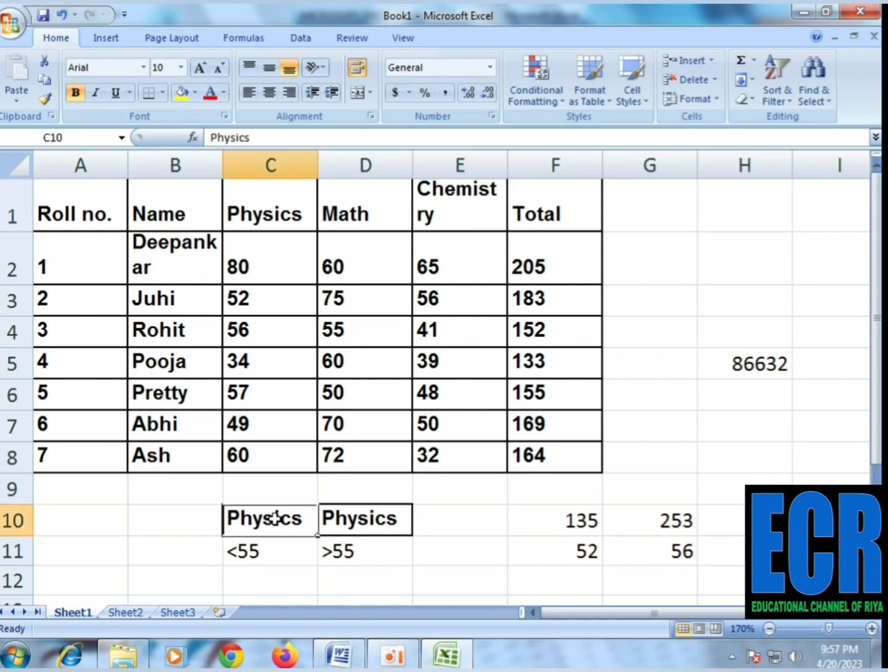
- Enter an extra criteria pair with the heading Physics in B10 and the condition <40 in B11
left_click(172, 522)
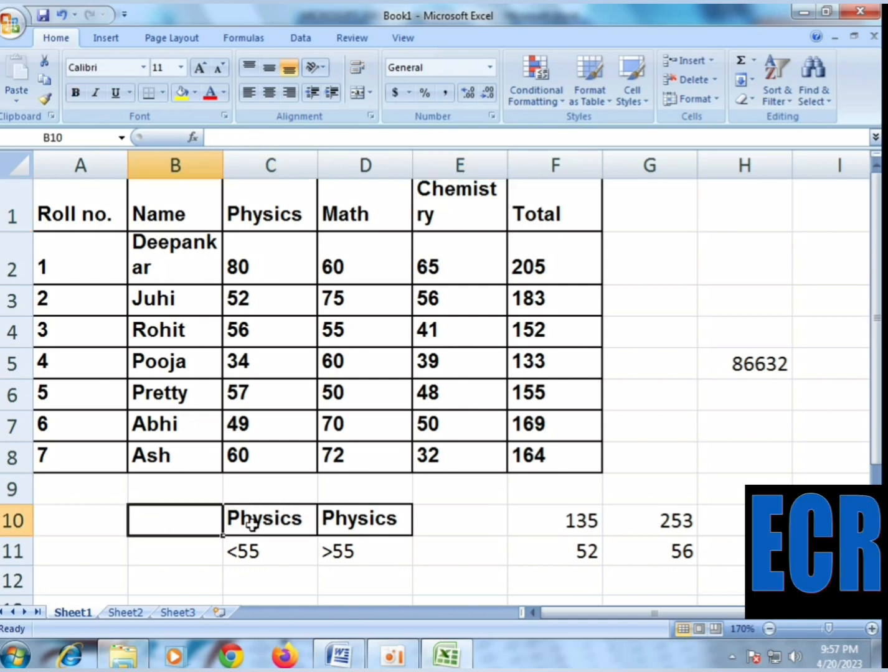
type("p")
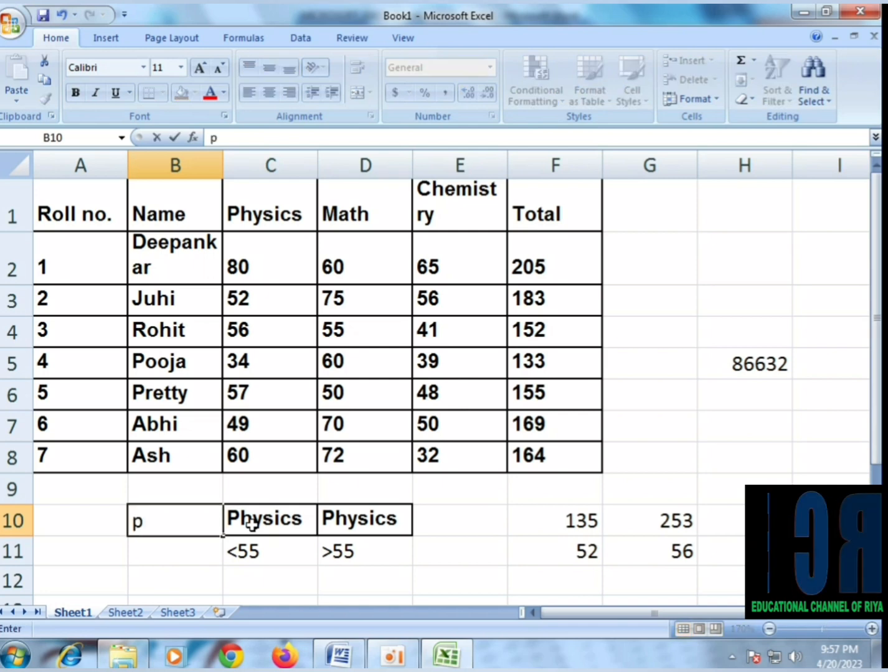
type("Y")
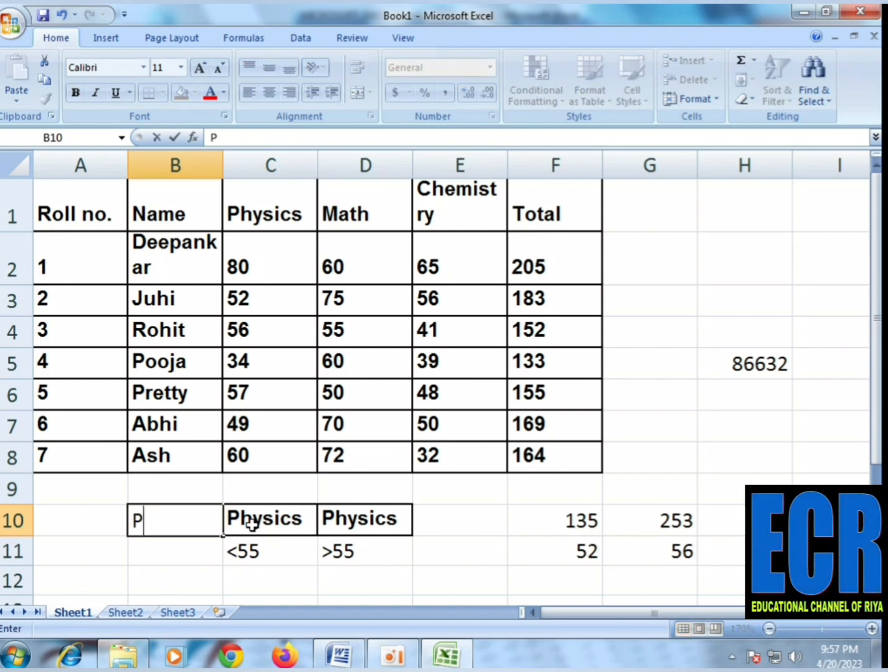
type("hysi")
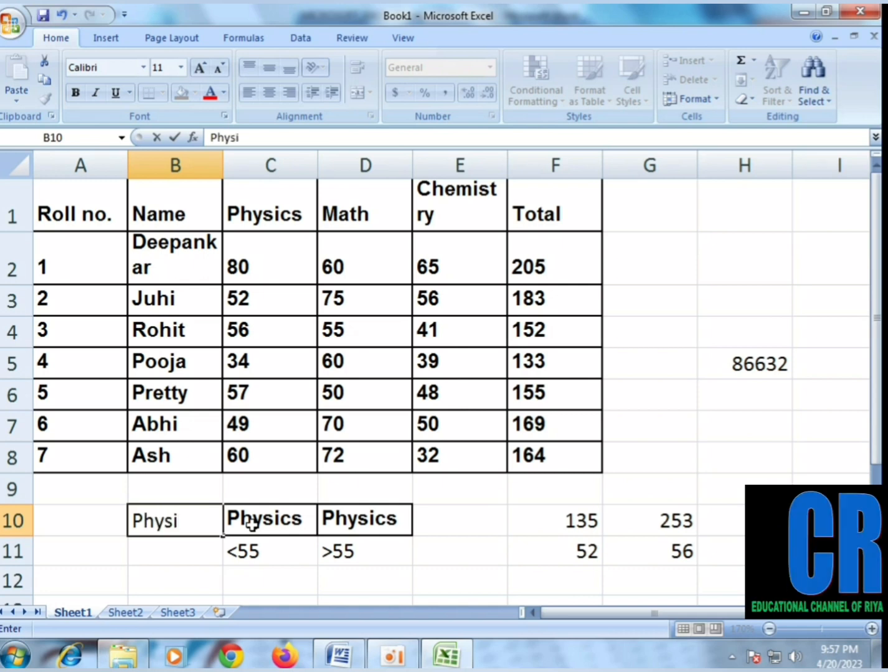
type("cs")
key("Return")
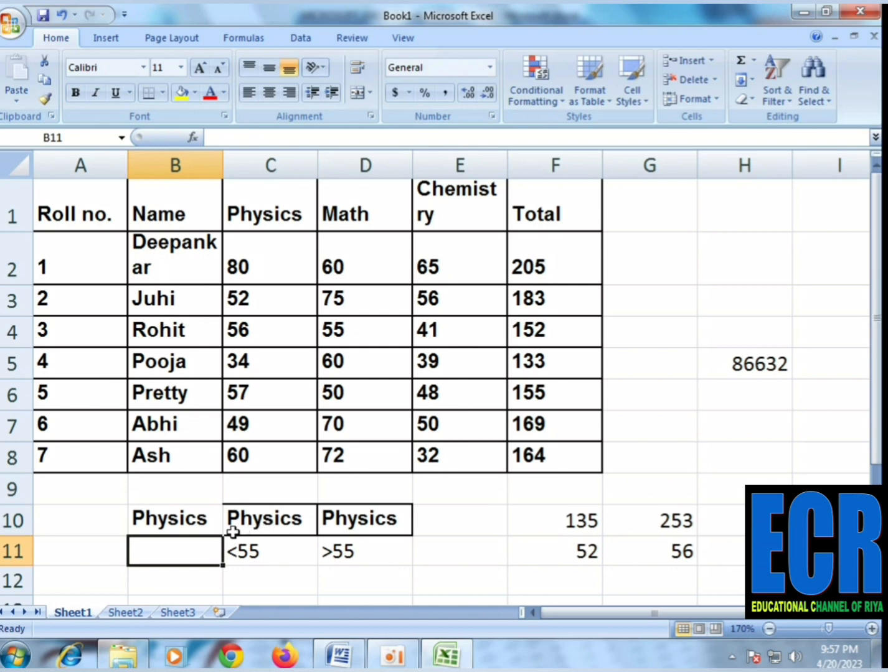
type("<40")
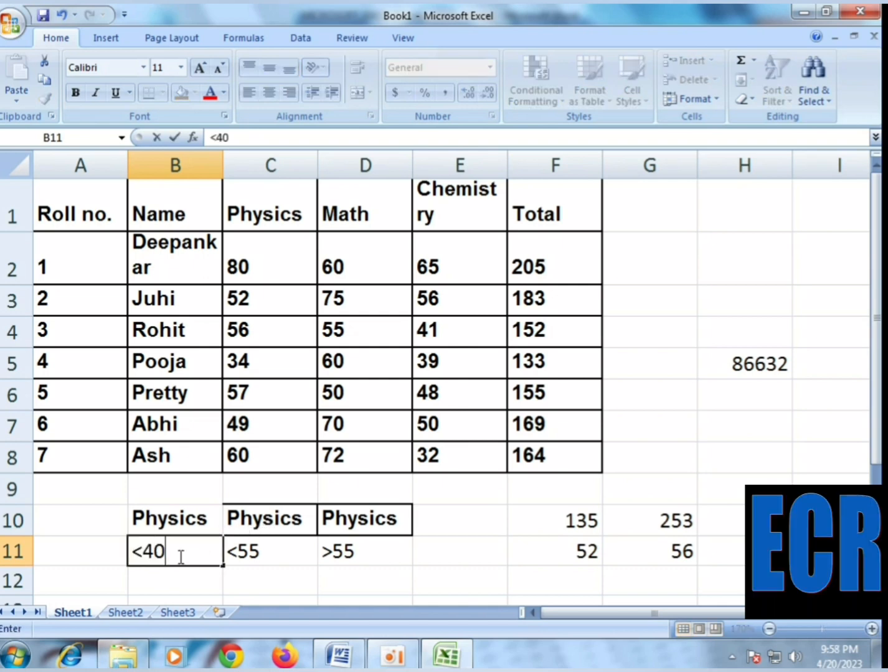
key("Return")
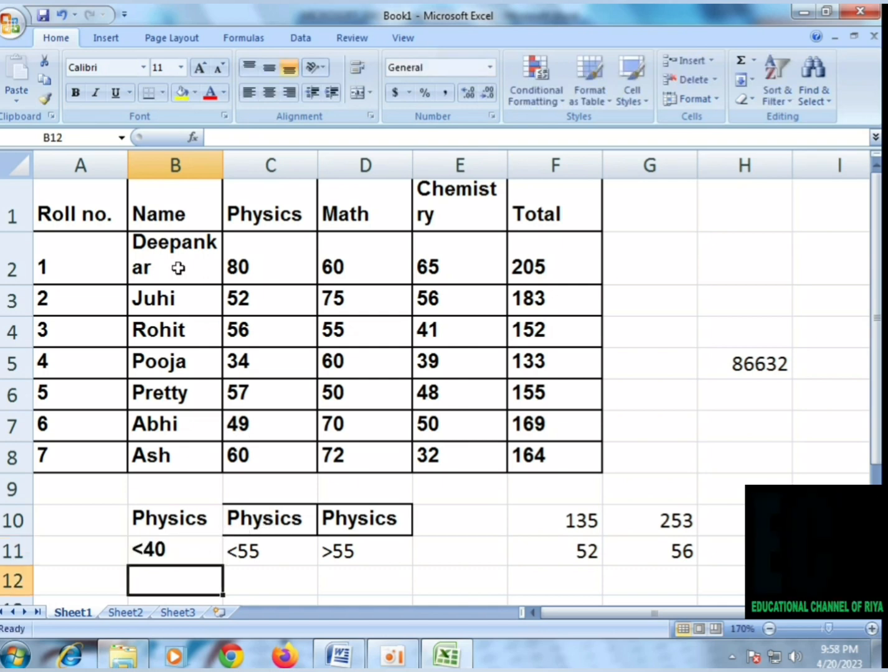
- Insert a DMAX function in B12 with database A1:F8, field C1 and criteria B10:B11
left_click(193, 138)
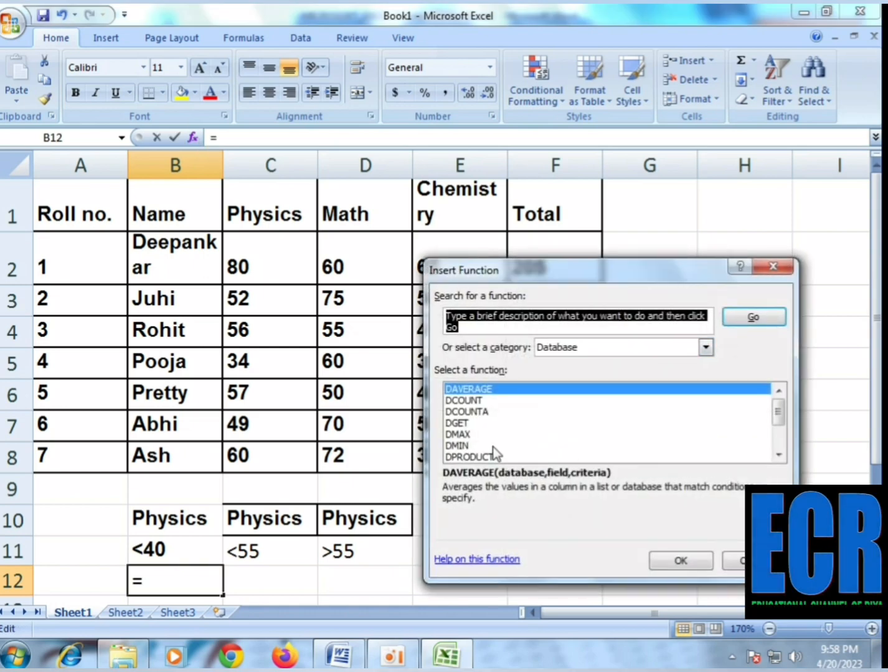
left_click(476, 435)
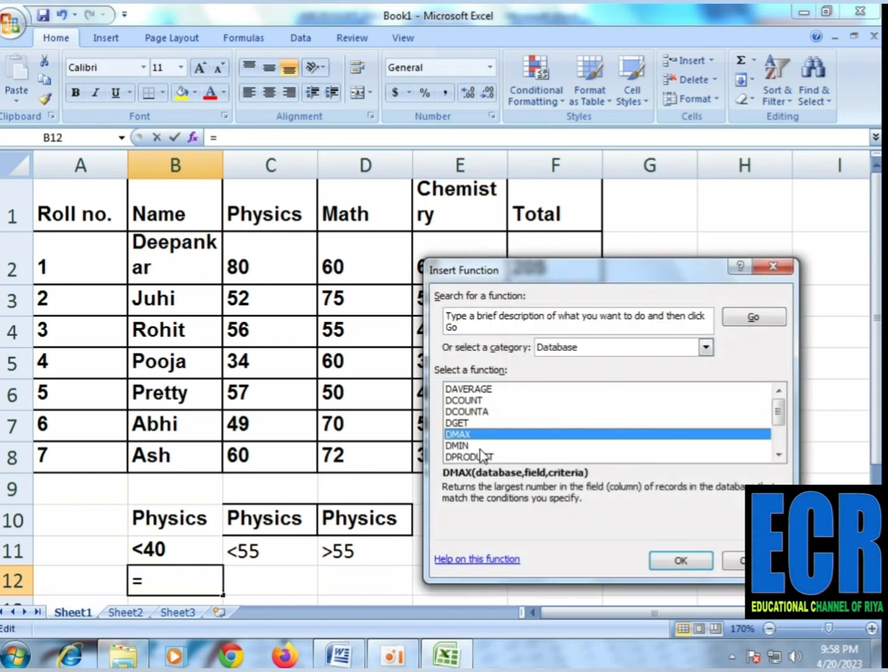
left_click(679, 562)
left_click_drag(106, 205, 594, 460)
left_click(538, 368)
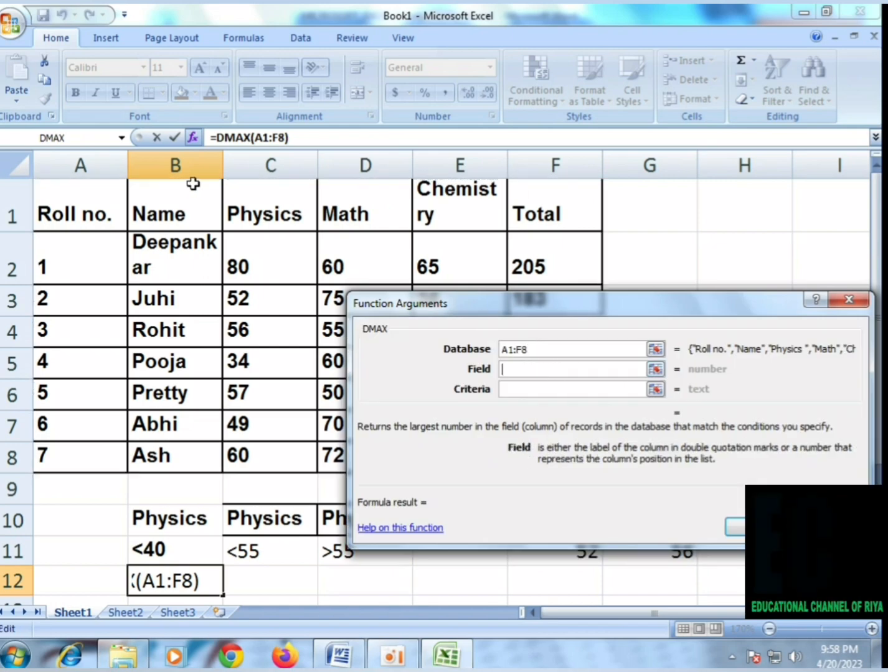
left_click(274, 214)
key("Tab")
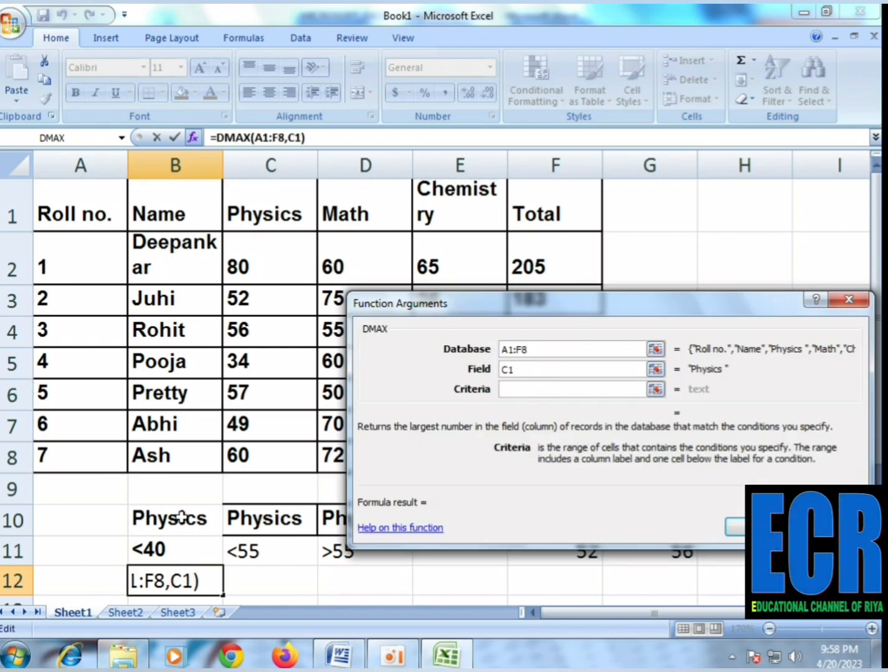
left_click_drag(181, 517, 180, 542)
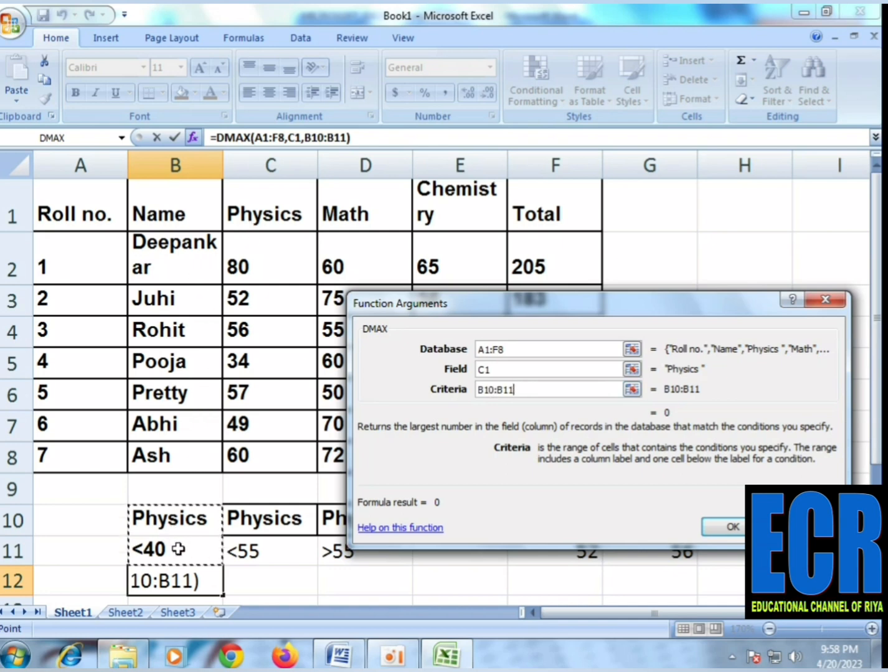
left_click(721, 526)
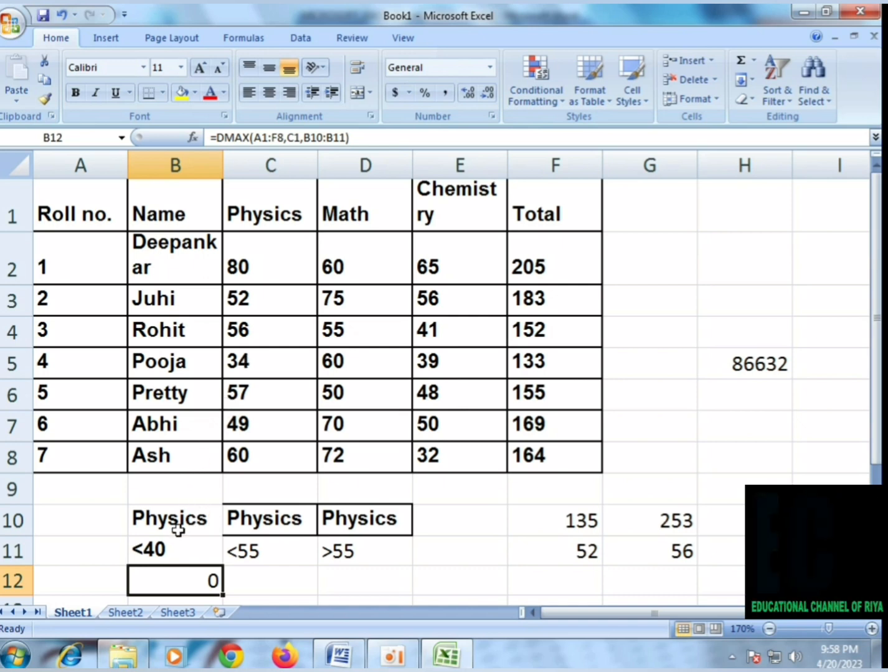
- Change the extra Physics condition in B11 to <60
left_click(160, 550)
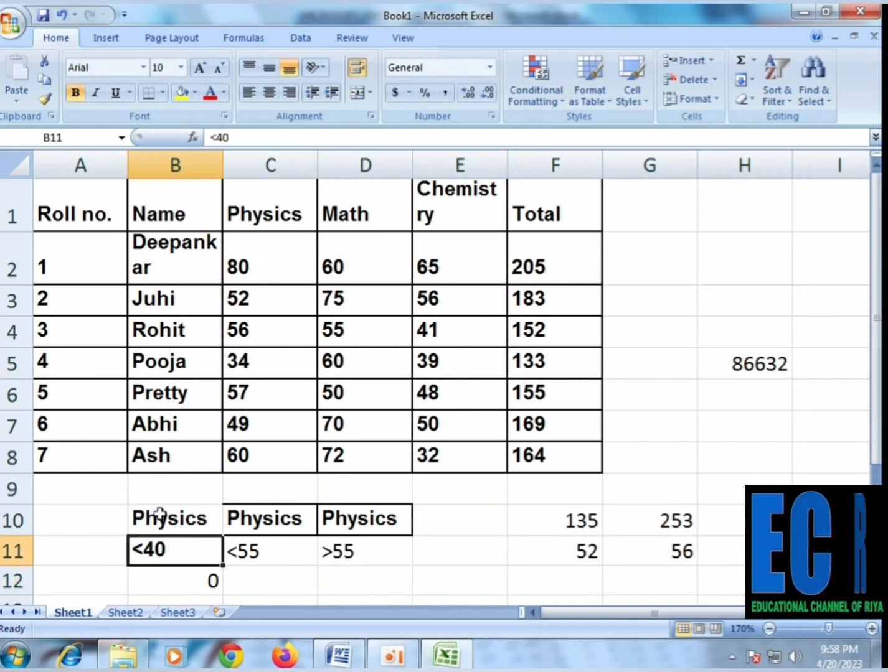
double_click(155, 549)
type("6")
key("Return")
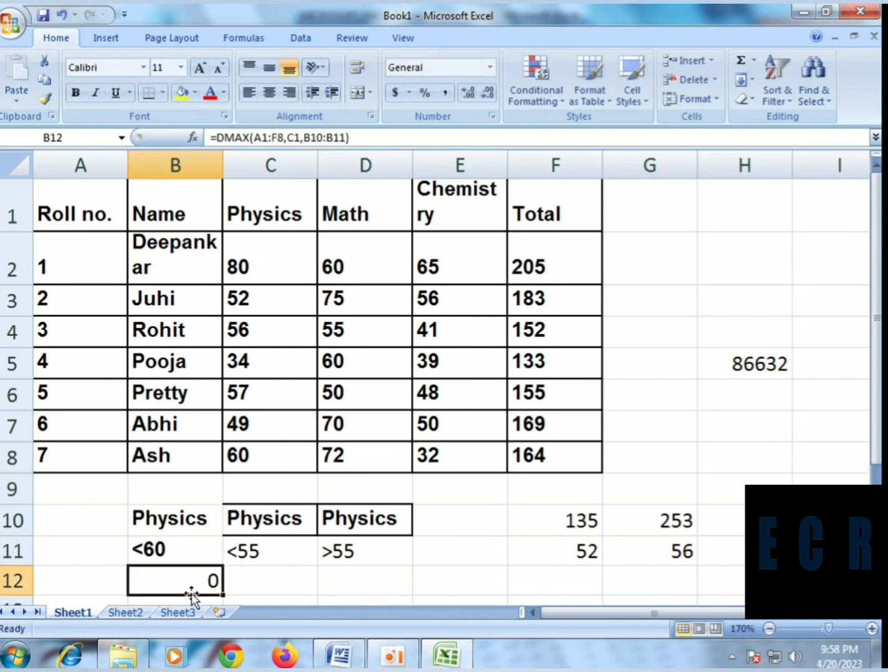
- Delete the DMAX formula in B12 and clear the extra criteria in B10:B11
key("Delete")
left_click(197, 515)
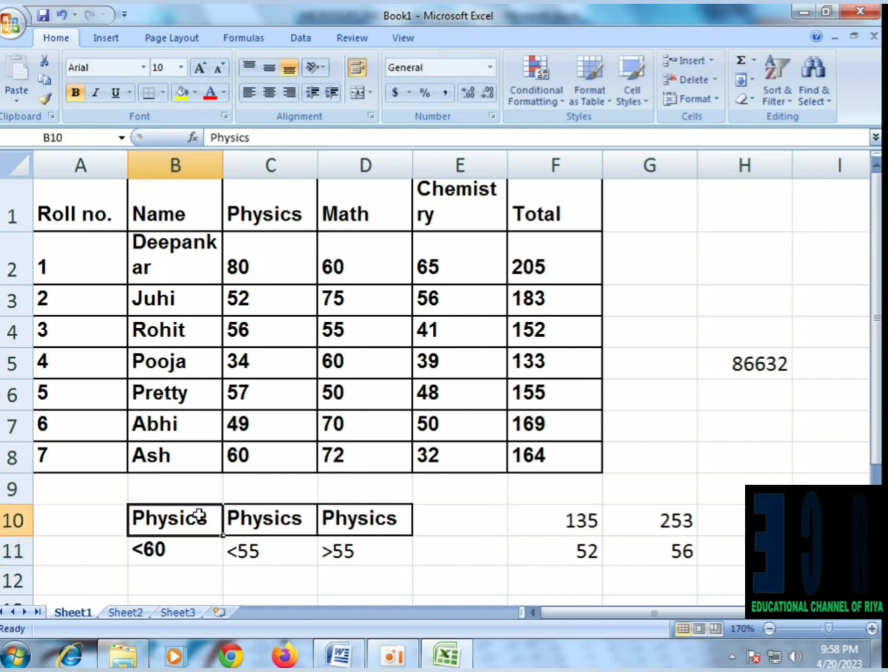
left_click_drag(198, 516, 201, 544)
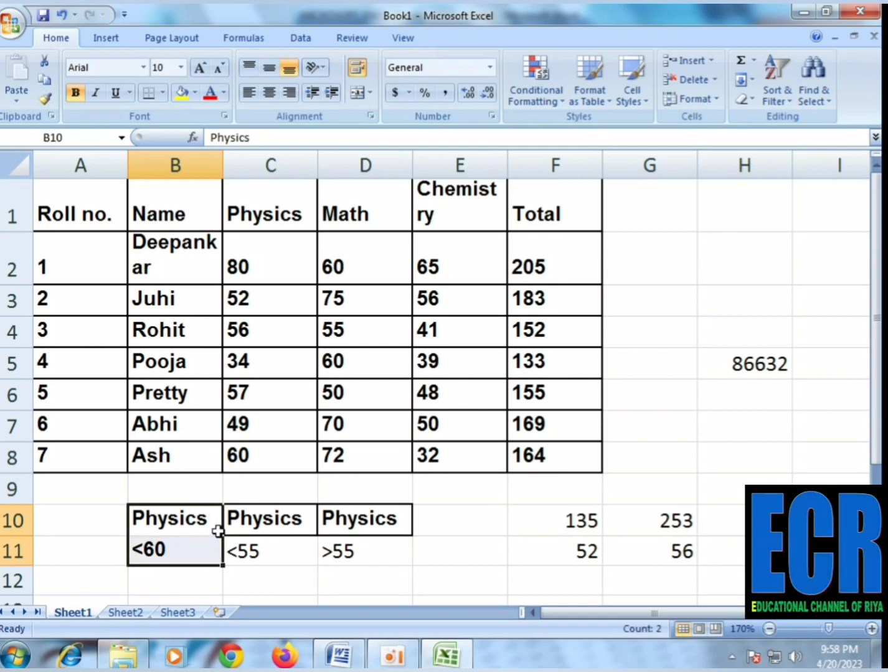
left_click(300, 531)
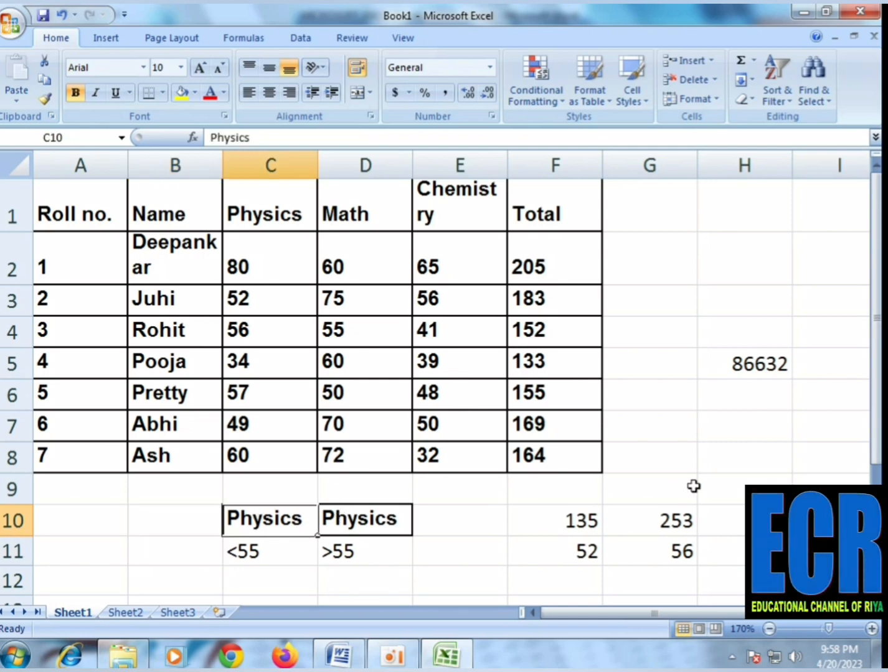
left_click(519, 542)
left_click(732, 428)
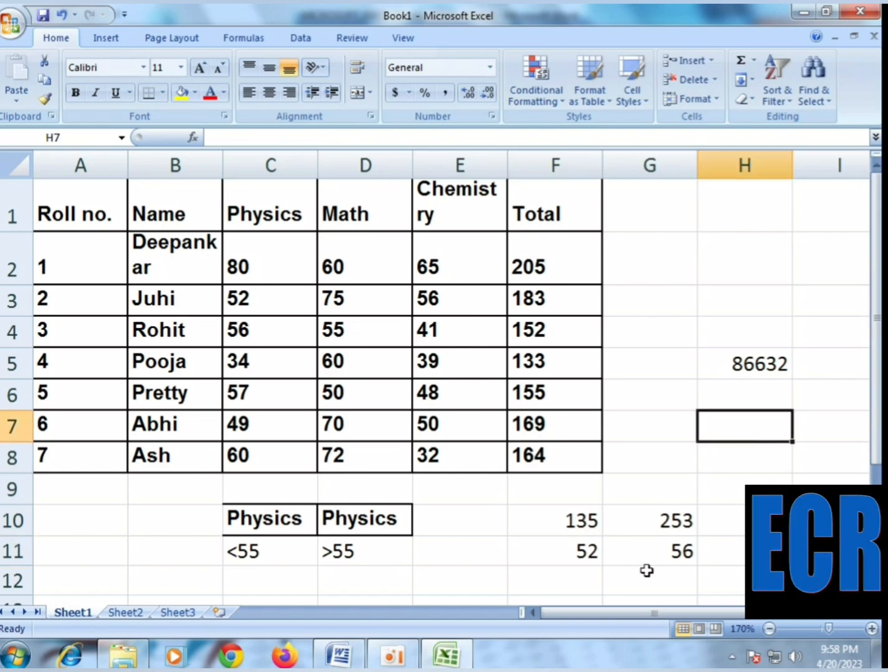
left_click(478, 603)
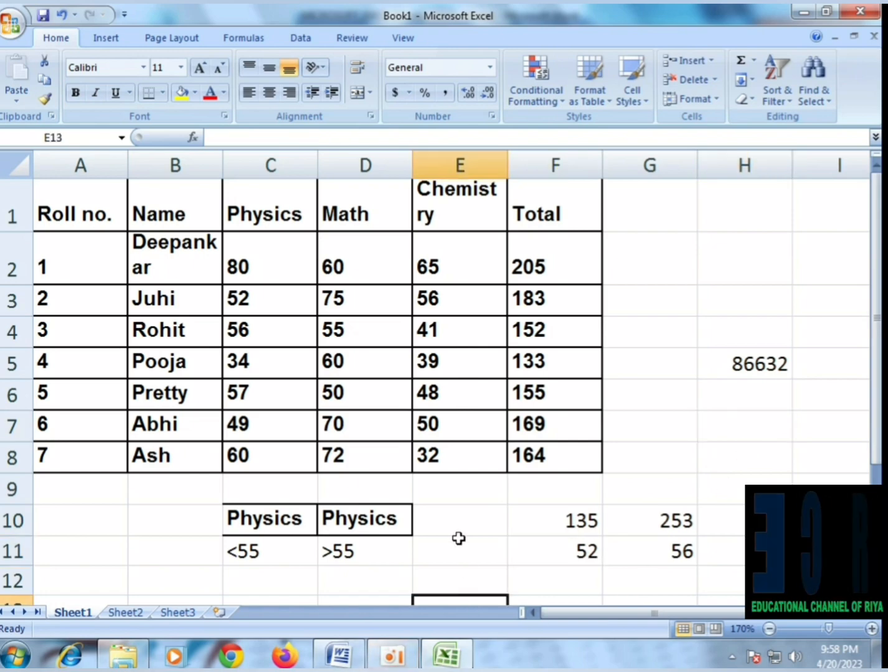
- Switch to the MICROSOFT_EXCEL notes in Word, read the D AVERAGE section and return to the Excel workbook
left_click(339, 654)
scroll(343, 485, "down", 4)
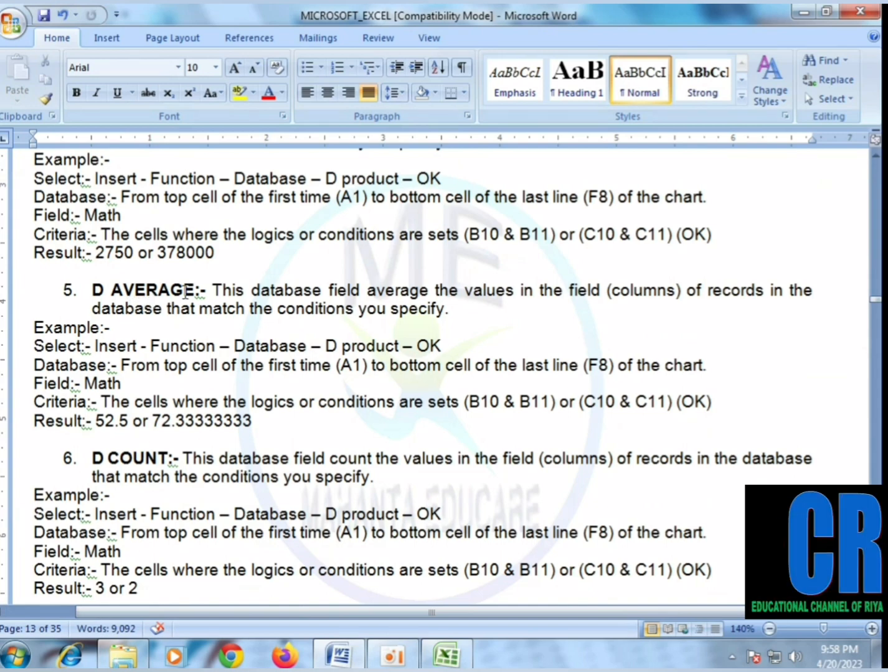
left_click(352, 197)
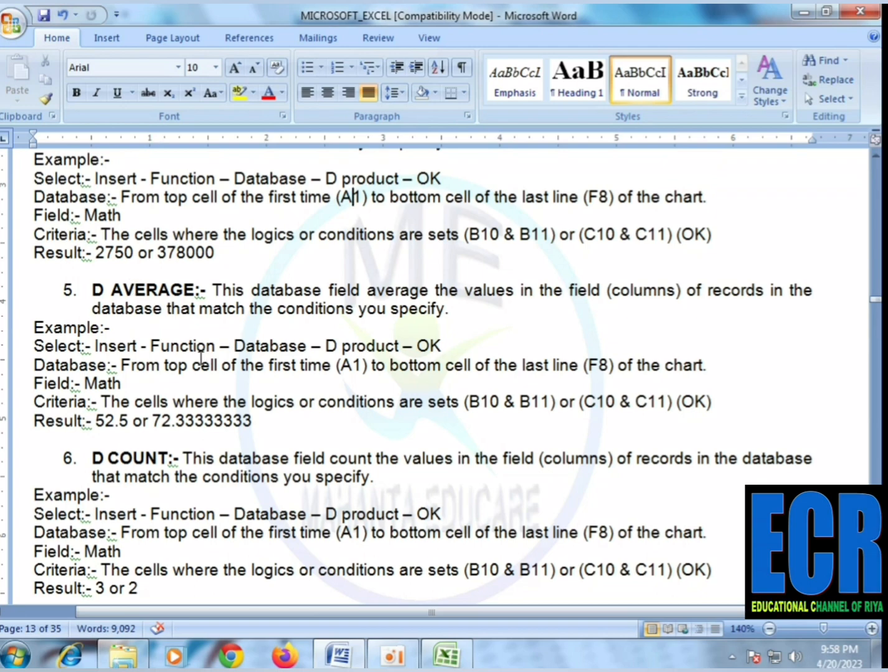
left_click(463, 660)
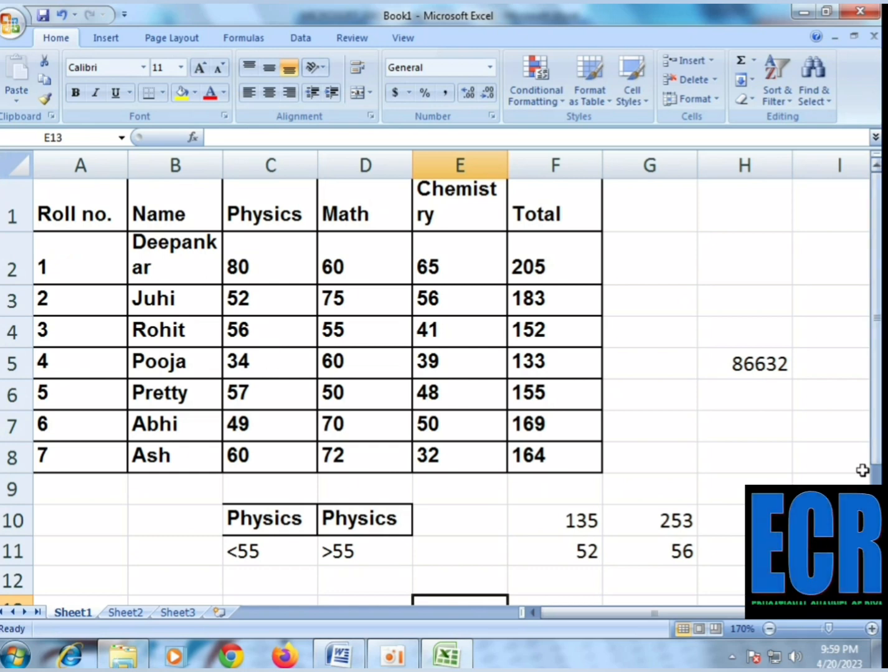
- Change the Physics criterion in C11 to <60
left_click(761, 426)
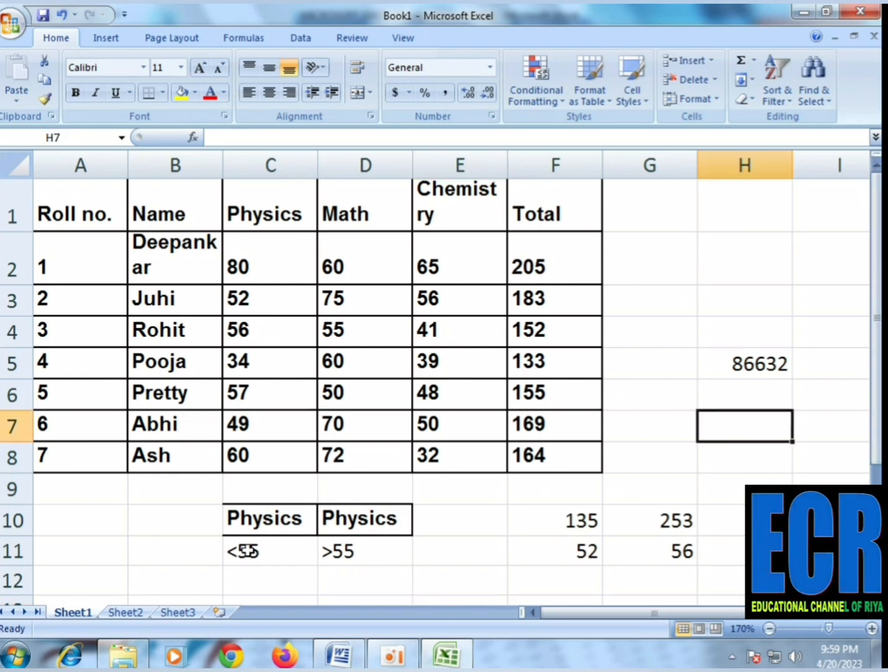
left_click(249, 550)
left_click(228, 137)
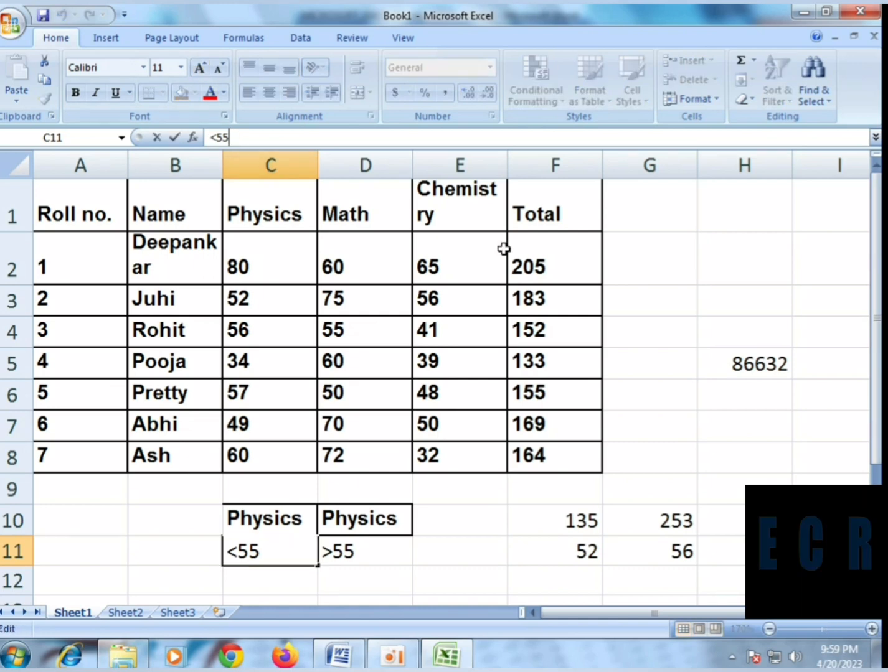
key("BackSpace")
key("BackSpace")
type("60")
key("Return")
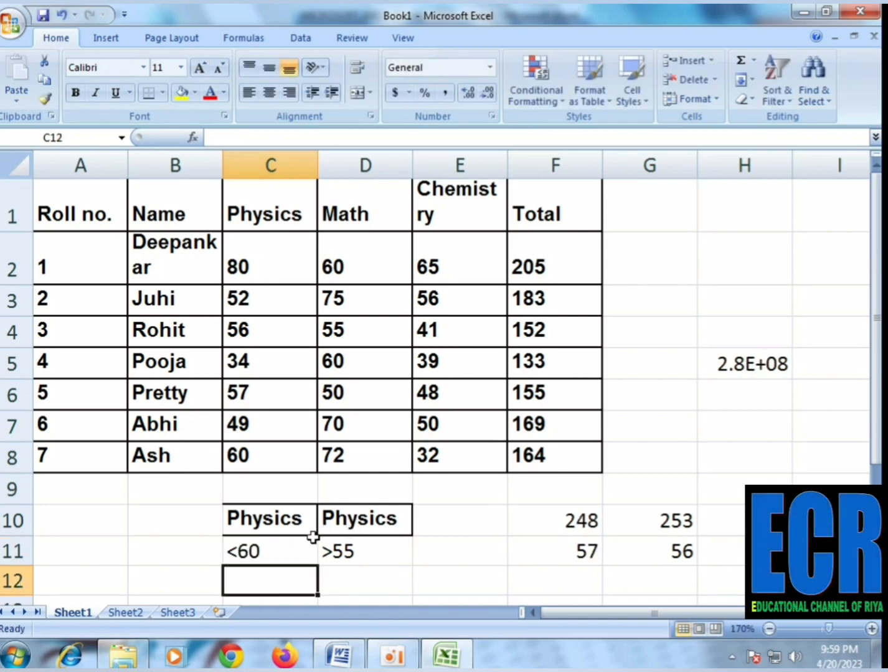
- Start a DAVERAGE function from the Database category in cell H7
left_click(723, 427)
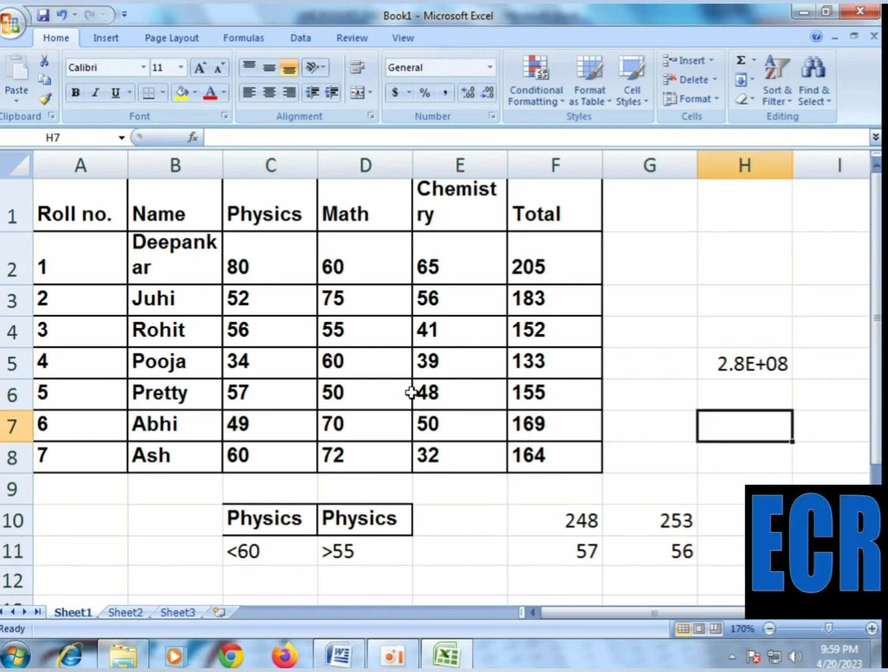
left_click(193, 137)
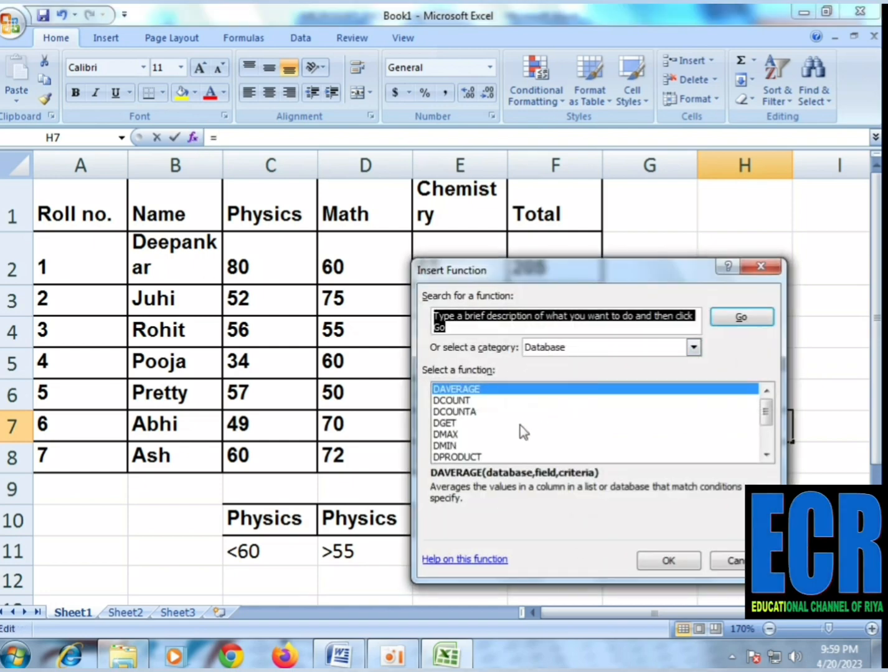
left_click(491, 433)
scroll(471, 449, "down", 1)
scroll(471, 447, "up", 1)
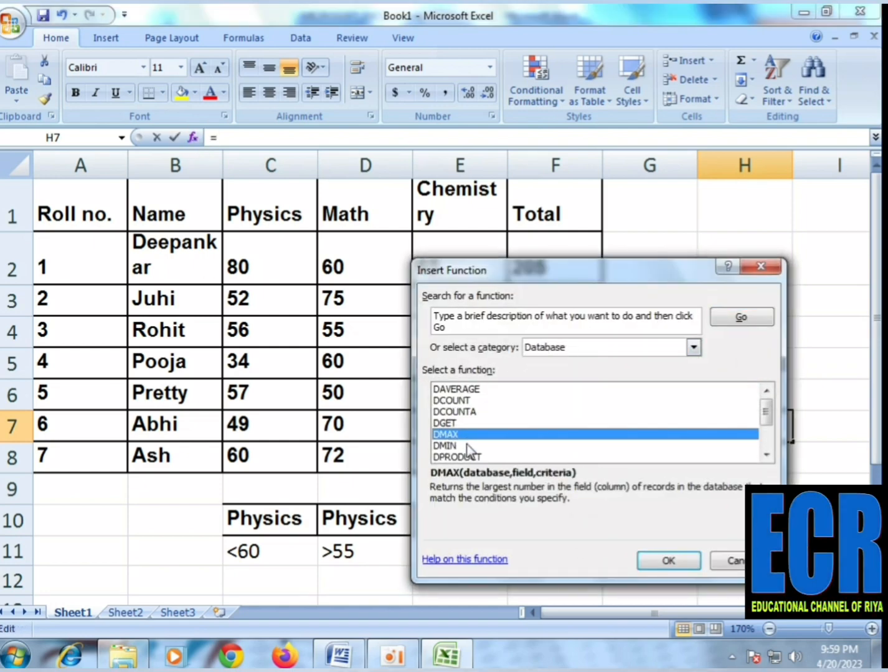
left_click(458, 389)
left_click(667, 561)
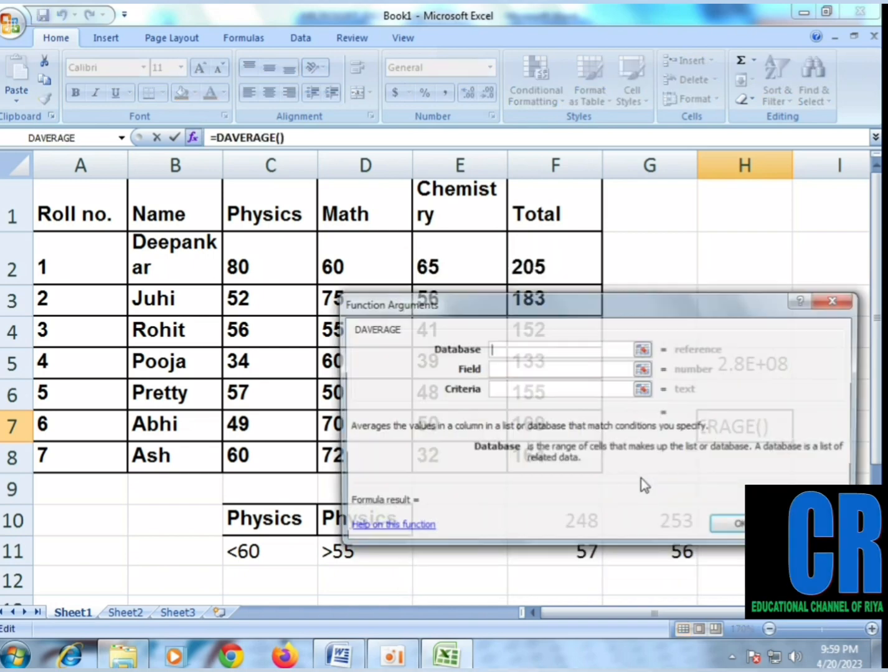
- Set the DAVERAGE database to A1:F8, the field to C1 and the criteria to C10:C11, and confirm the function
left_click_drag(93, 228, 535, 458)
left_click(498, 369)
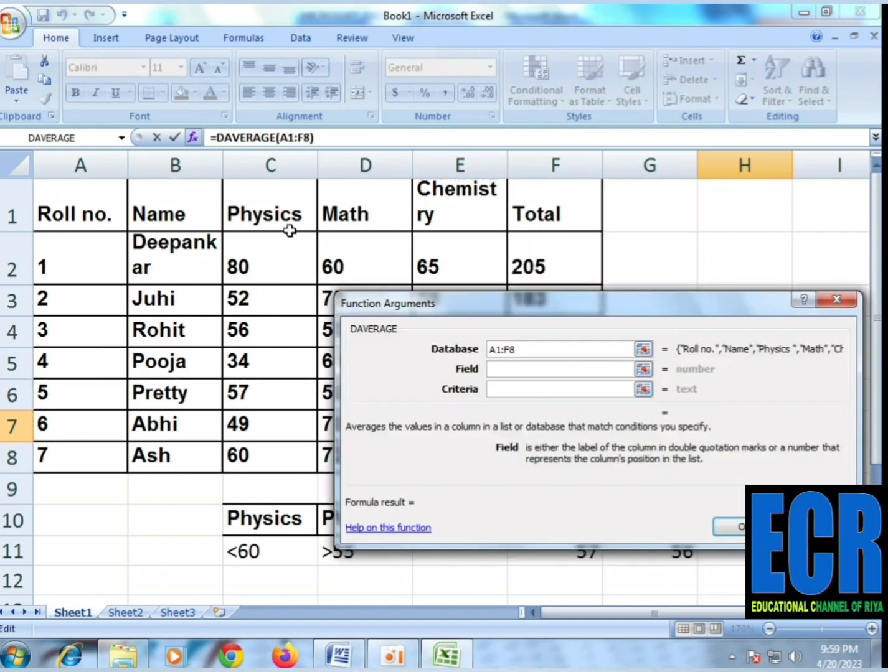
left_click(496, 389)
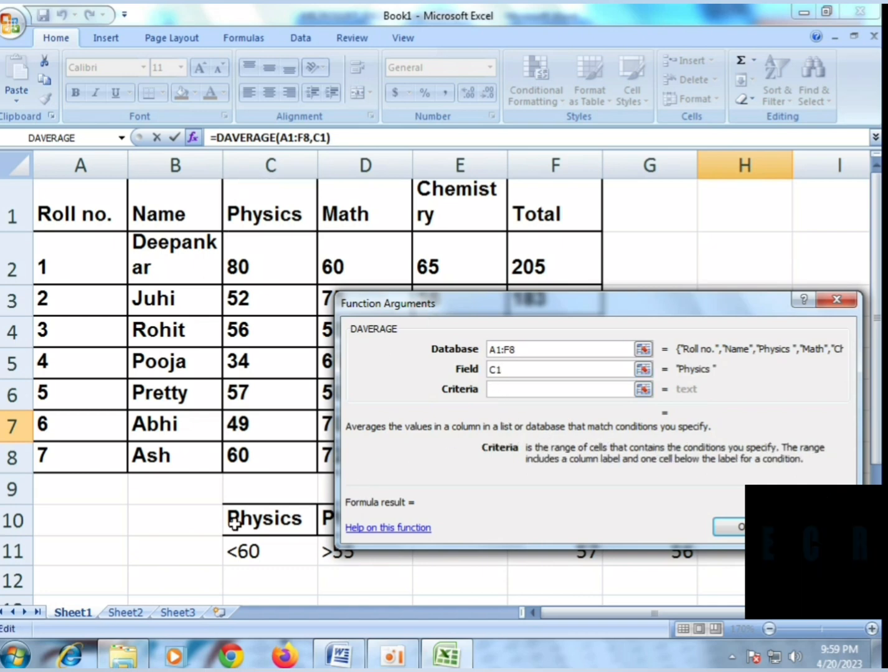
left_click_drag(261, 520, 253, 548)
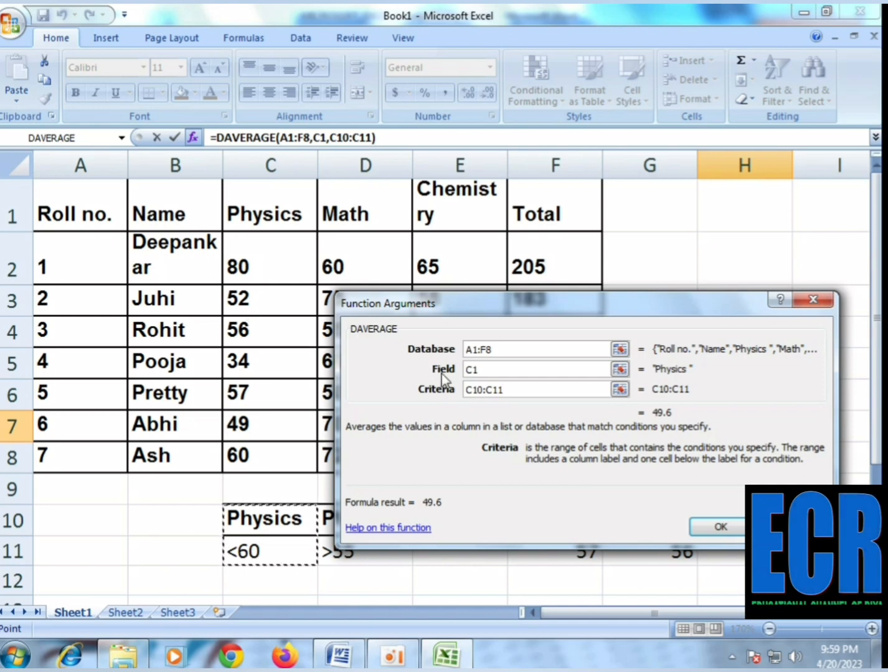
left_click(709, 526)
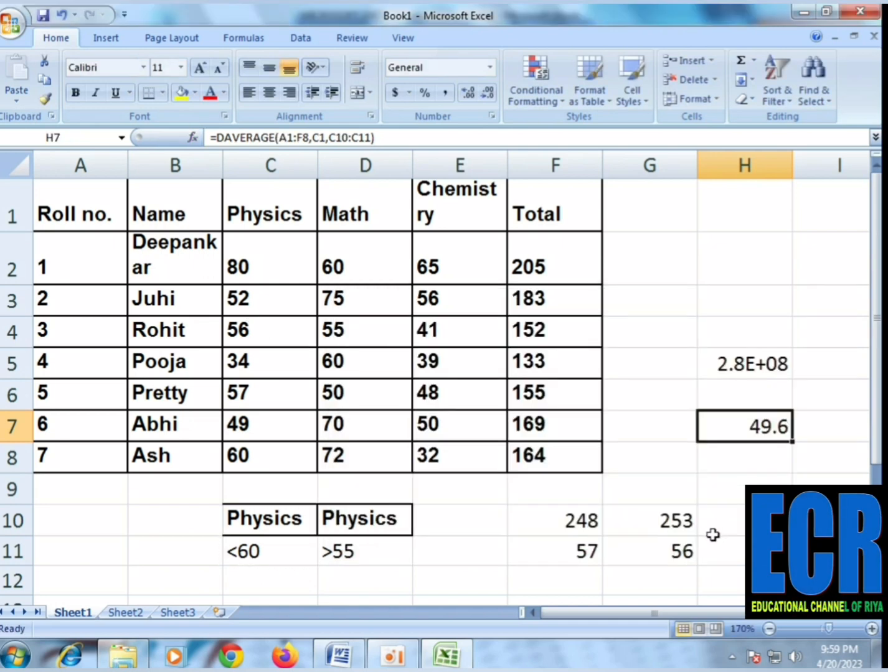
left_click(733, 477)
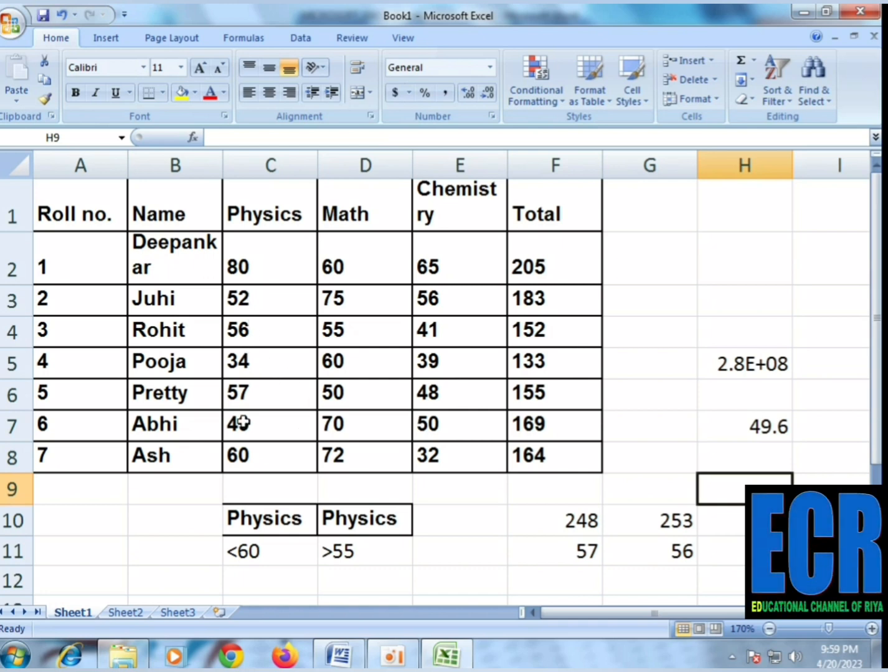
- Go through the Physics marks in C3 to C7 and select that range to check the DAVERAGE result against its status bar average
left_click(236, 300)
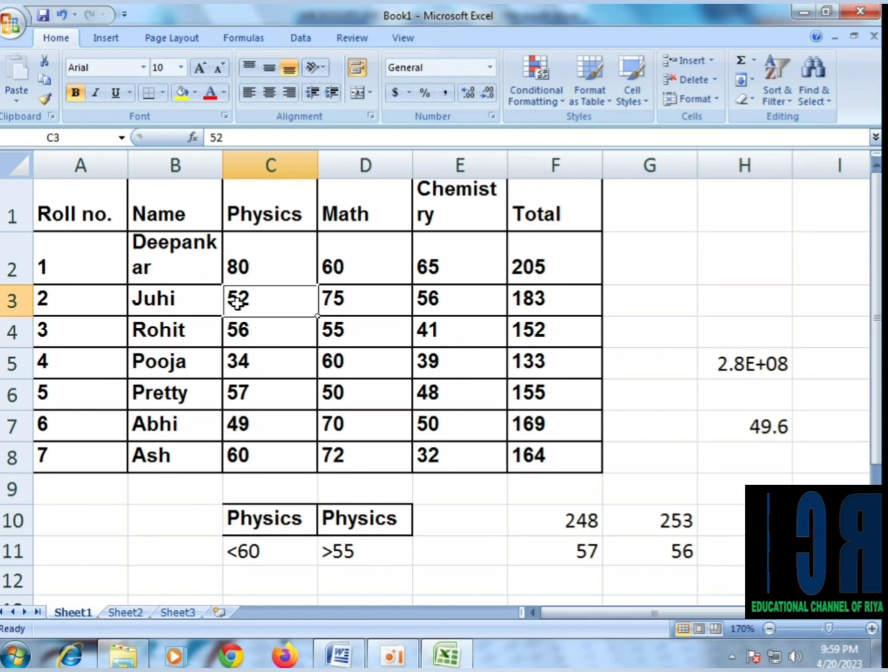
left_click(270, 333)
left_click(268, 372)
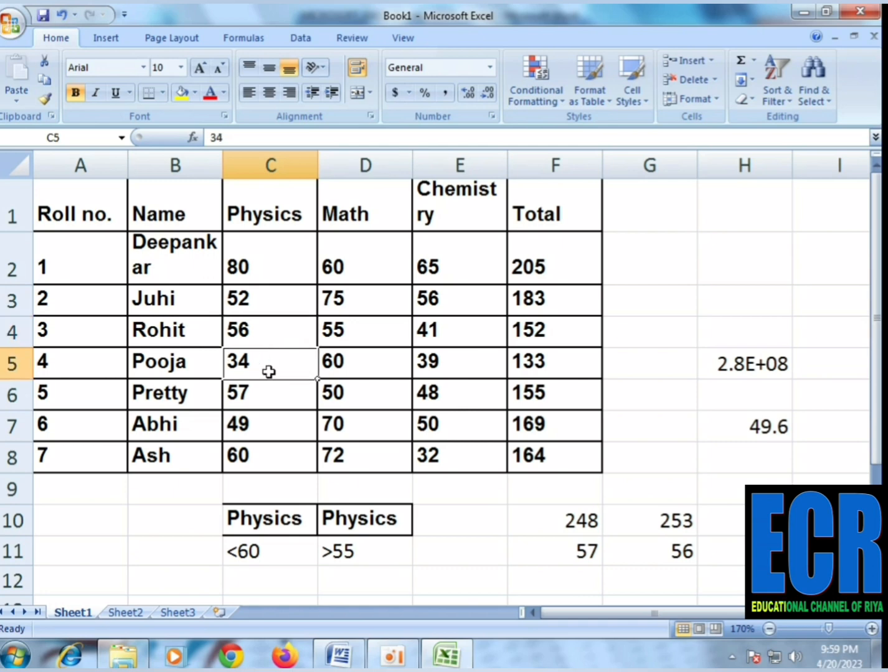
left_click(257, 405)
left_click(256, 429)
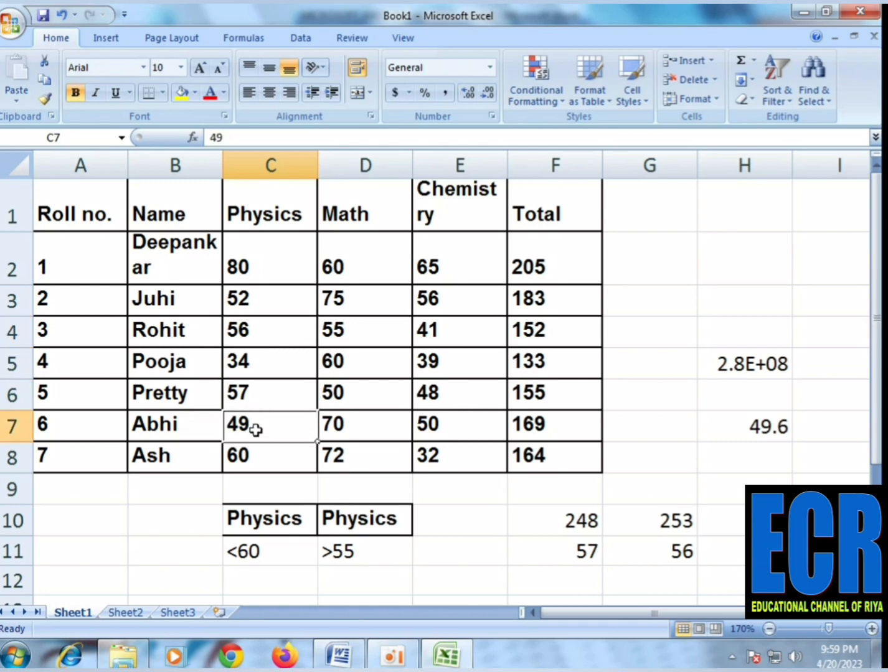
left_click_drag(254, 415, 253, 311)
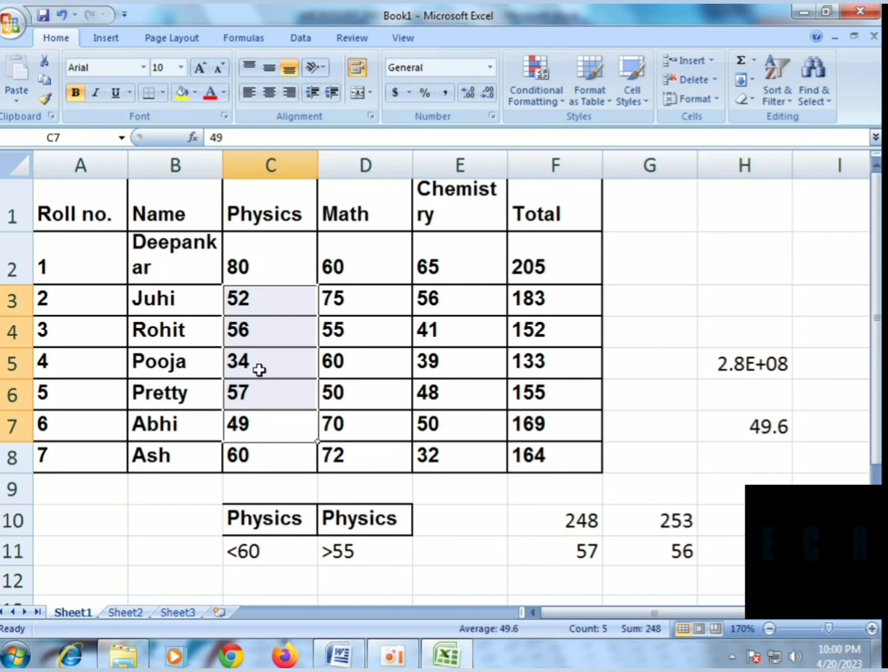
left_click(773, 462)
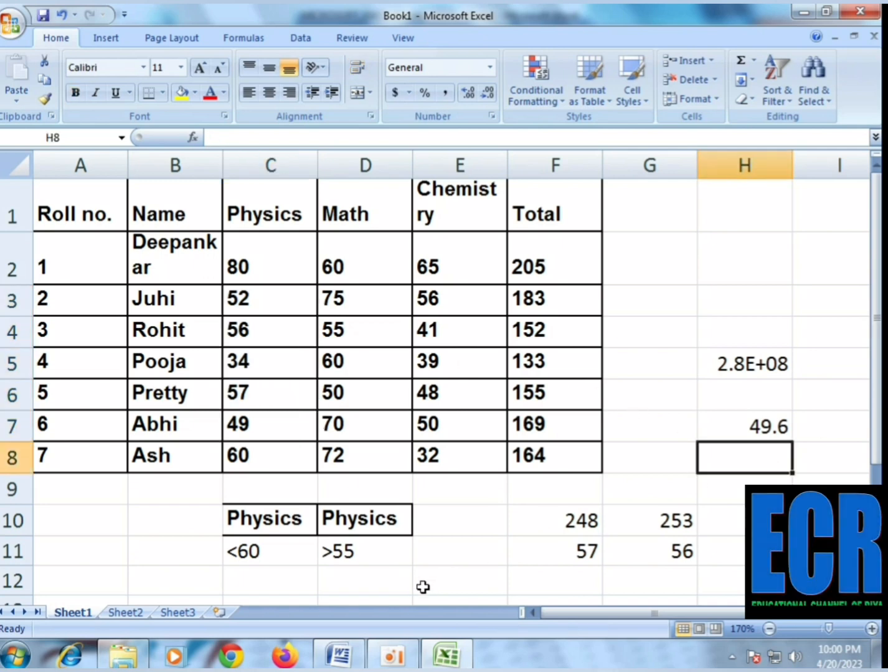
- Switch to the MICROSOFT_EXCEL notes in Word, read the D COUNT section and return to the Excel workbook
left_click(237, 467)
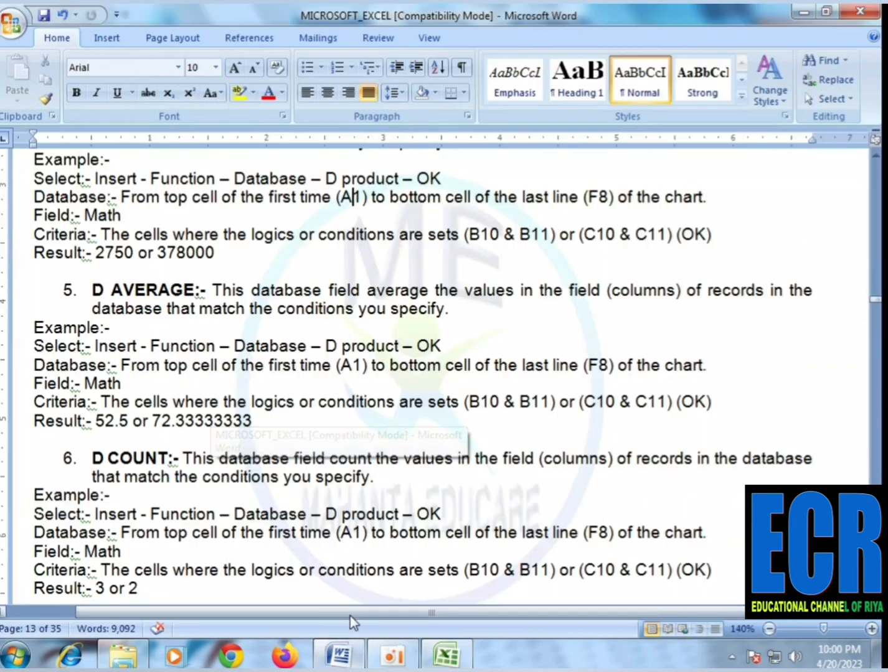
scroll(234, 465, "down", 3)
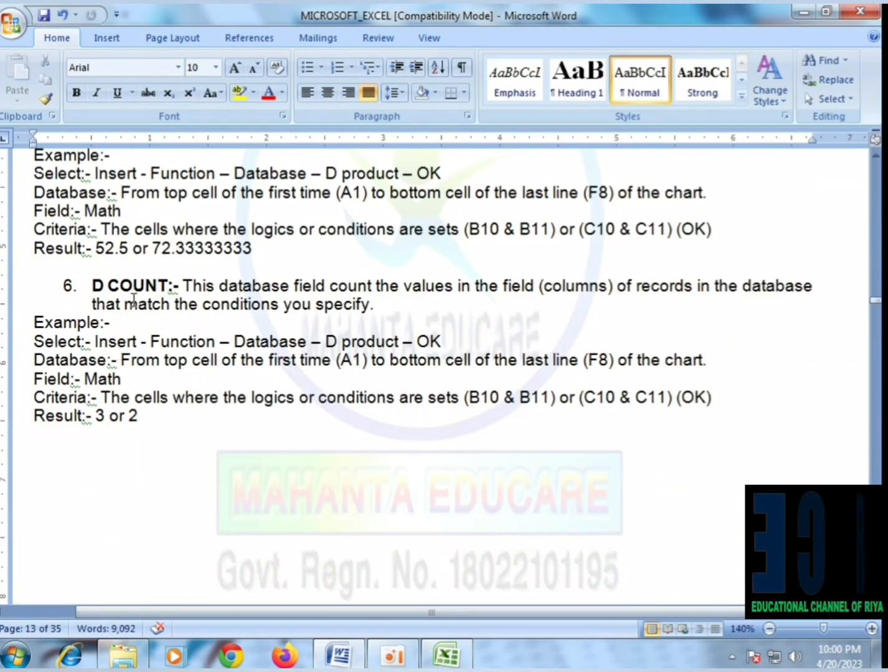
left_click(445, 654)
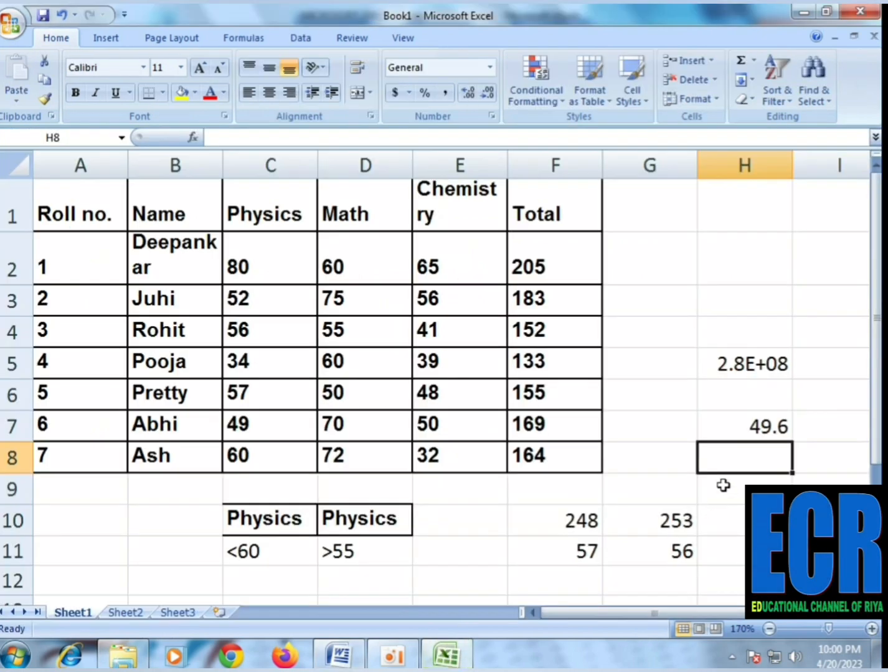
- Start a DCOUNT function from the Database category in cell H9
left_click(744, 488)
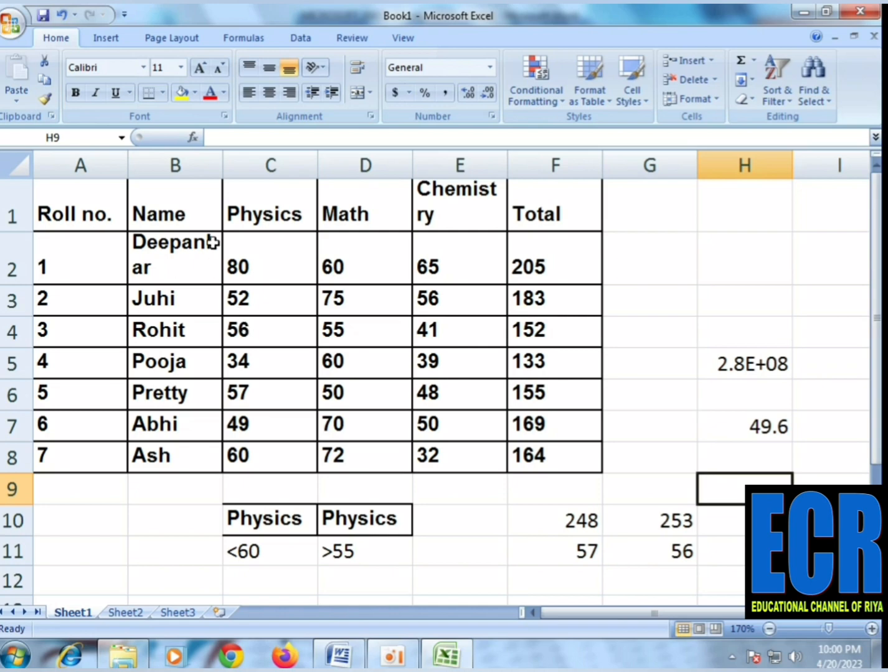
left_click(194, 137)
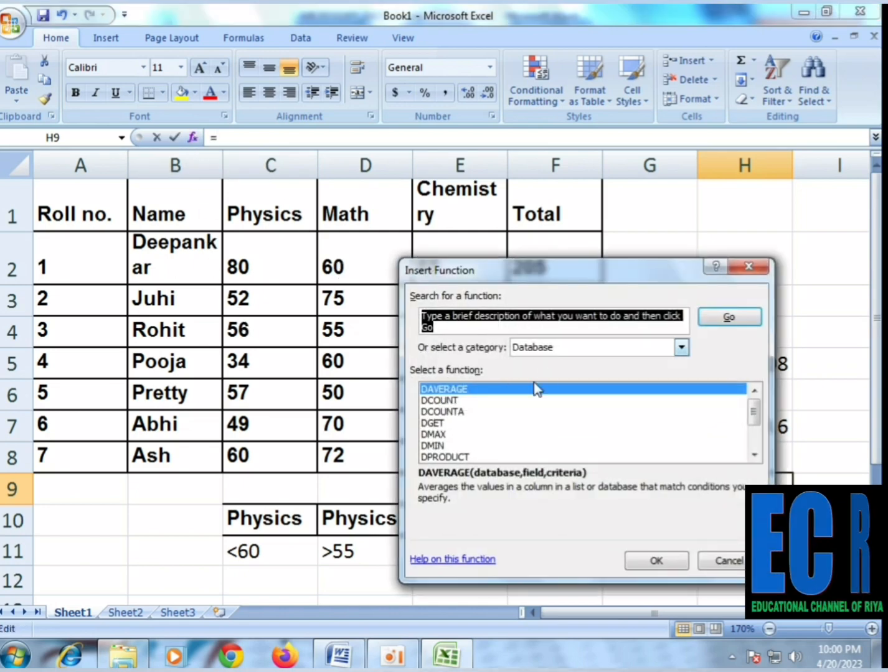
left_click(454, 401)
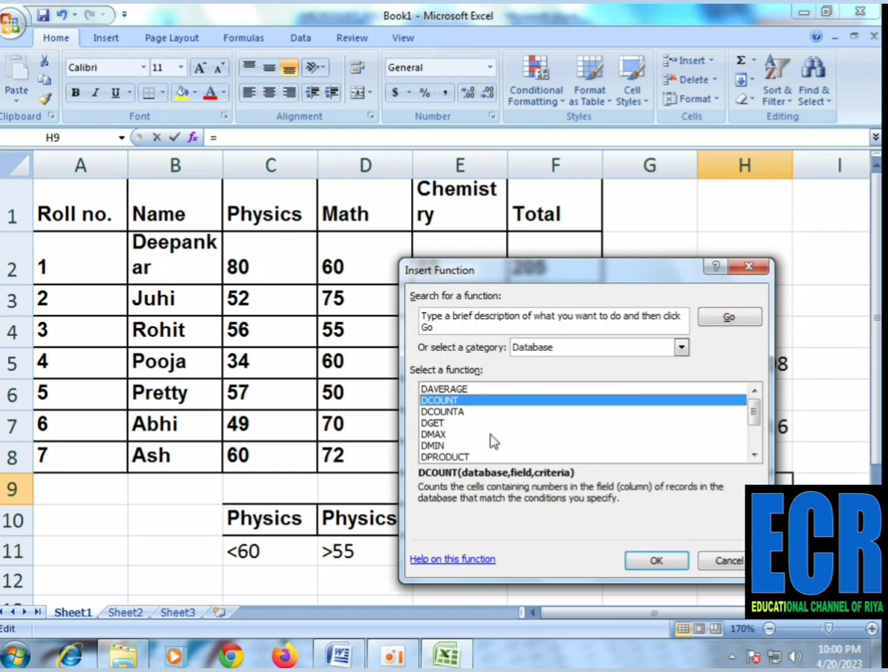
left_click(655, 557)
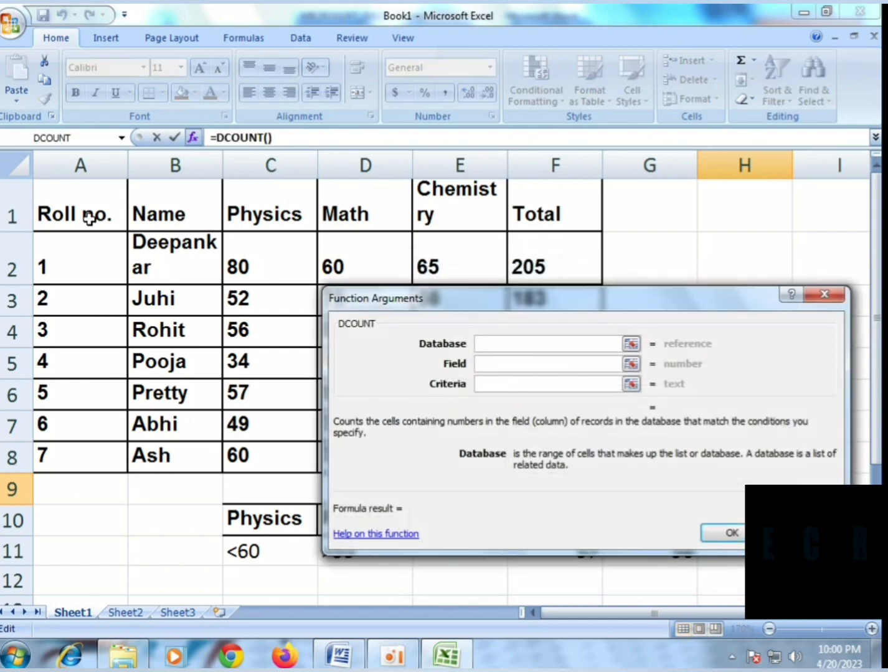
- Set the DCOUNT database to A1:F8, the field to C1 and the criteria to C10:C11, and confirm the function
left_click_drag(83, 203, 536, 449)
left_click(498, 365)
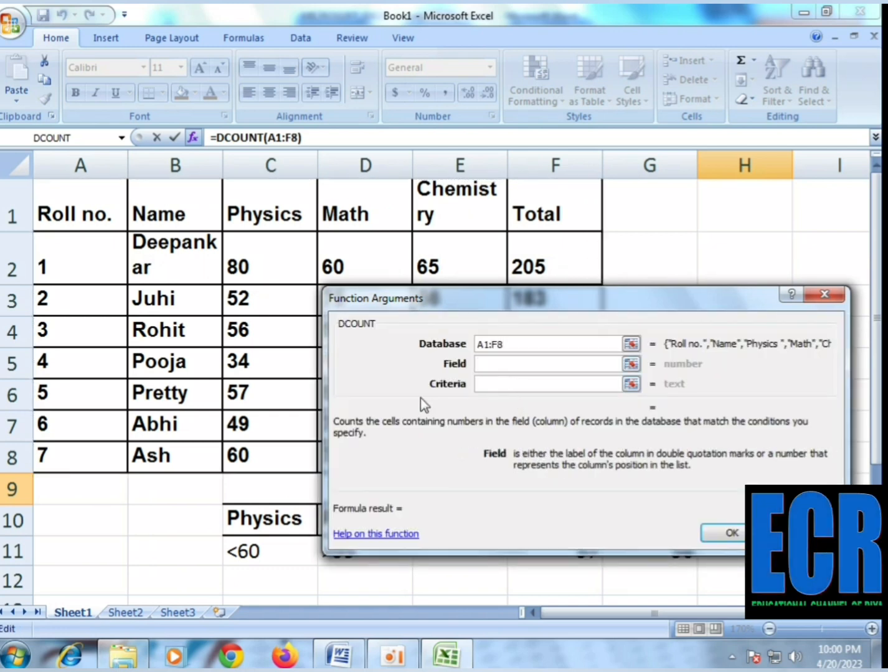
left_click(502, 388)
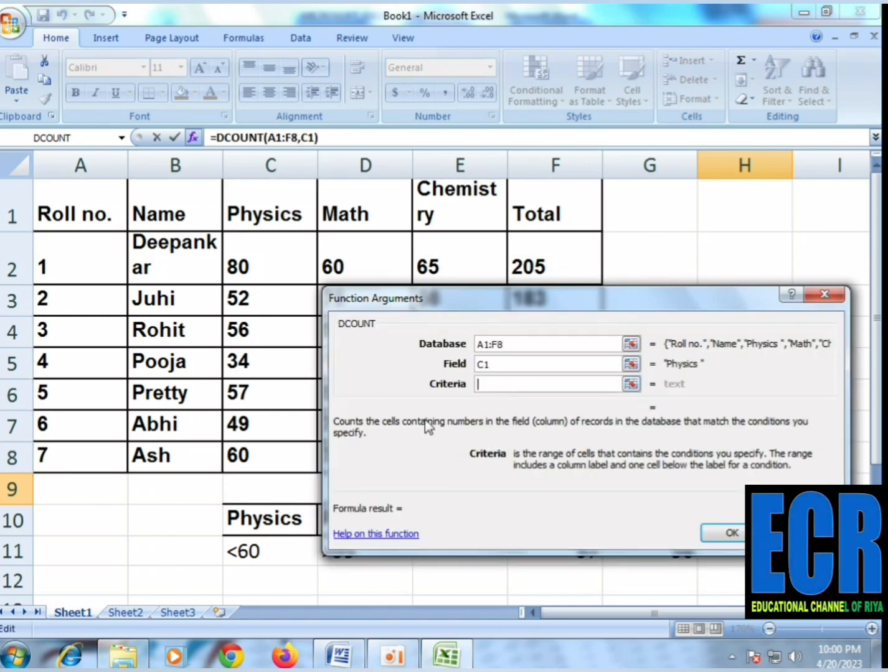
left_click_drag(269, 530, 274, 550)
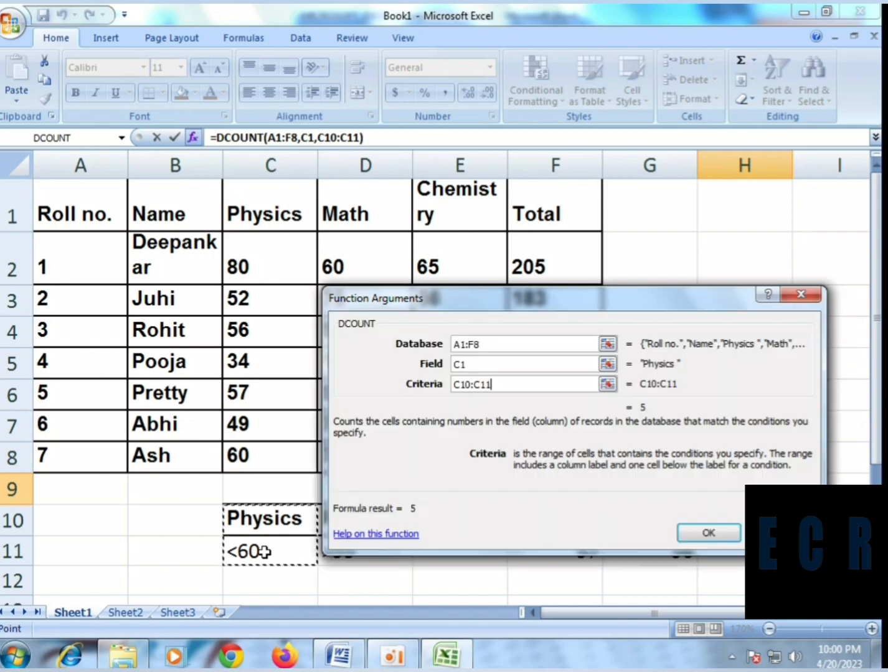
left_click(709, 534)
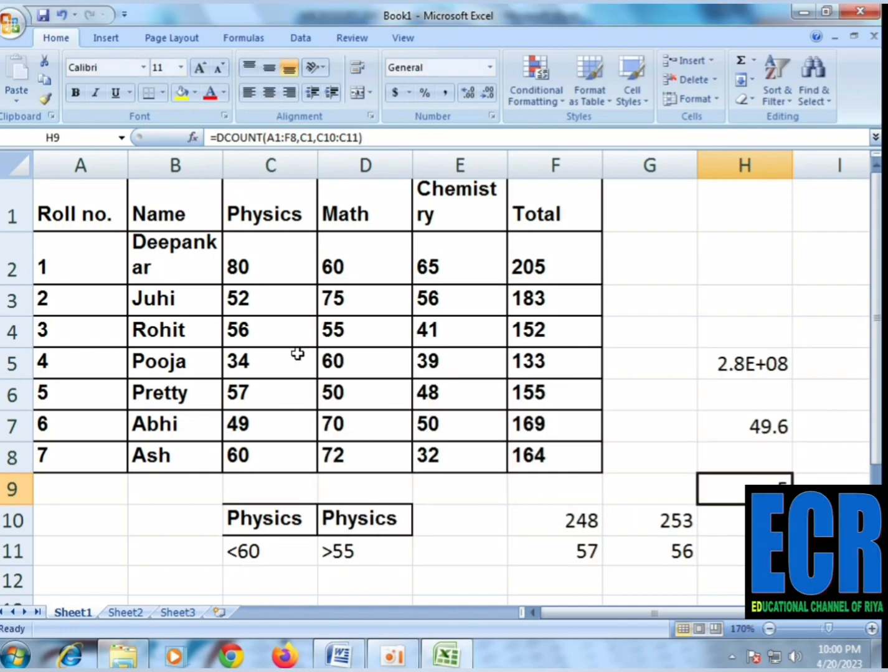
- Go through the Physics marks from C2 to C7 one by one to check the DCOUNT result against the <60 criterion
left_click(251, 266)
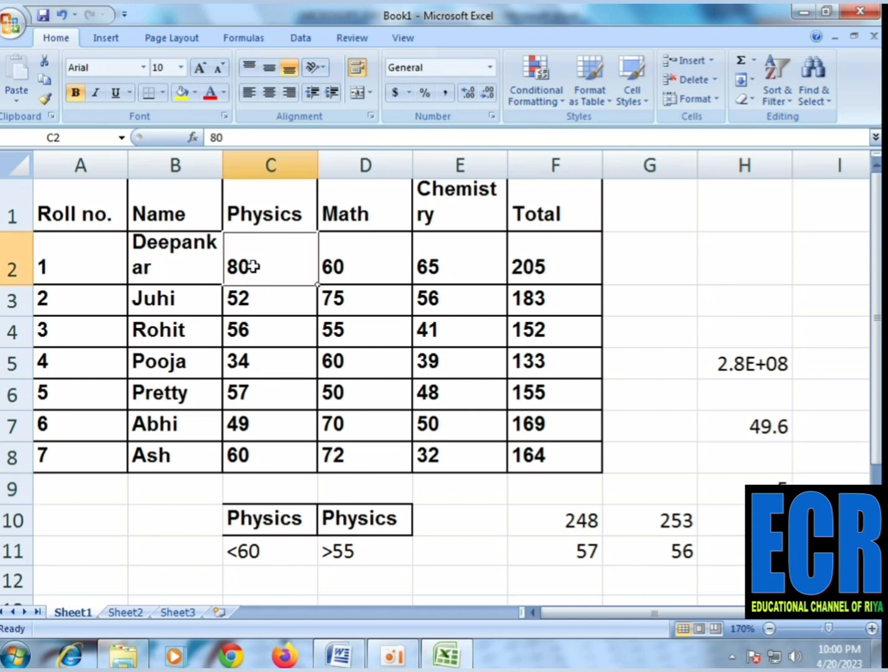
left_click(239, 301)
left_click(250, 334)
left_click(249, 362)
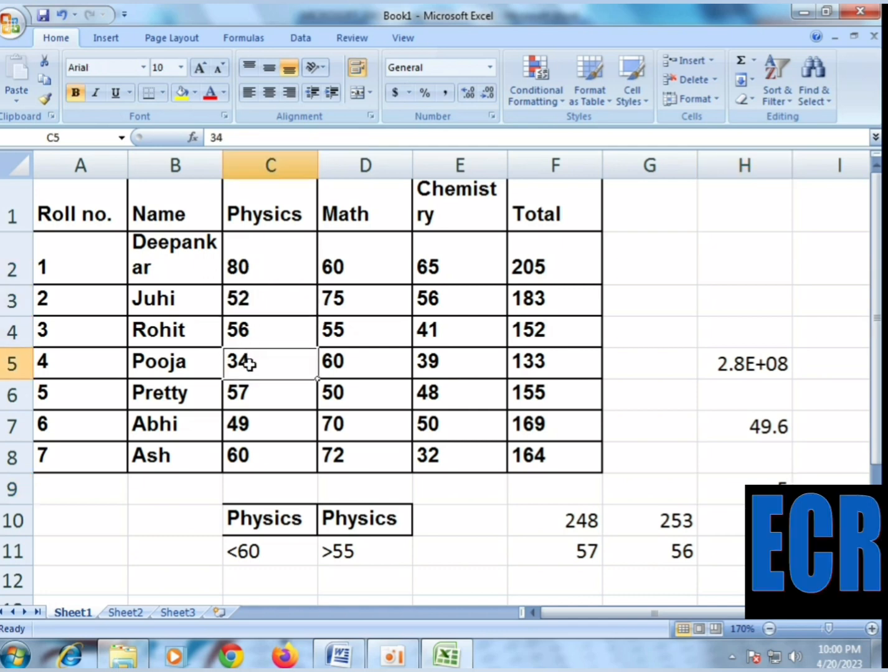
left_click(248, 395)
left_click(247, 418)
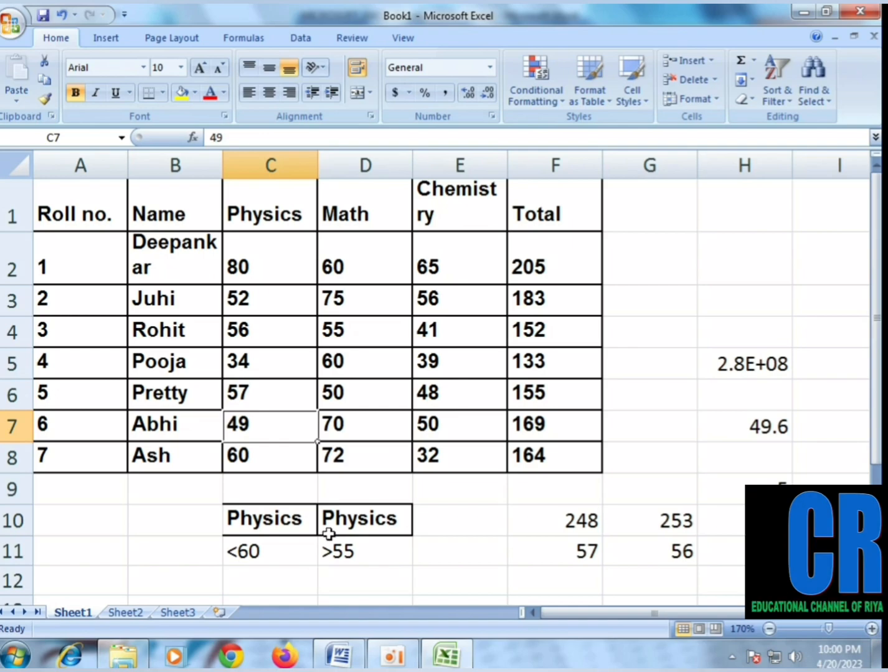
- Switch to the MICROSOFT_EXCEL notes in Word and review the database functions, the marks table and the DATABASE (The Criteria) section
left_click(339, 655)
scroll(264, 410, "down", 3)
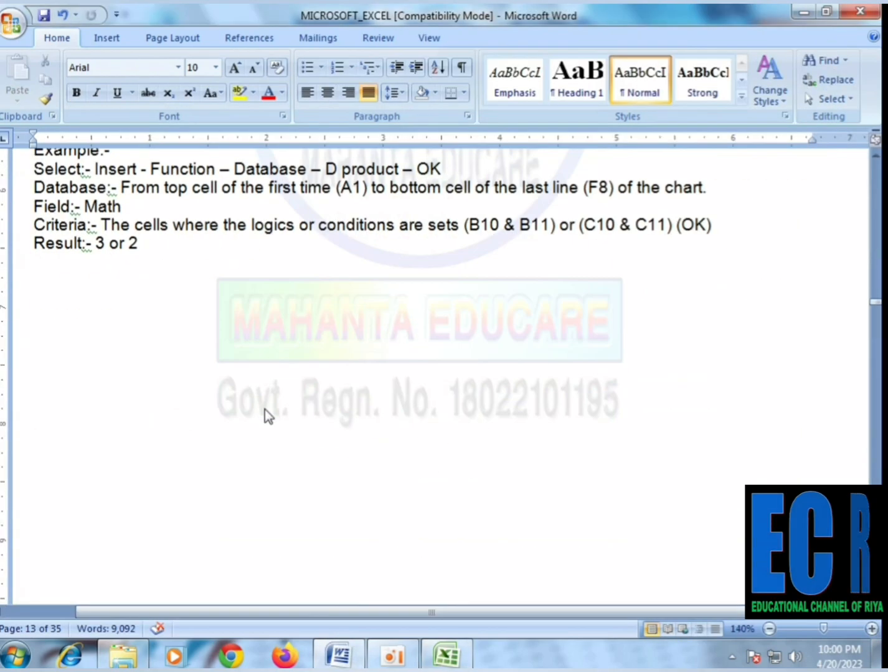
scroll(264, 410, "up", 10)
scroll(265, 410, "up", 14)
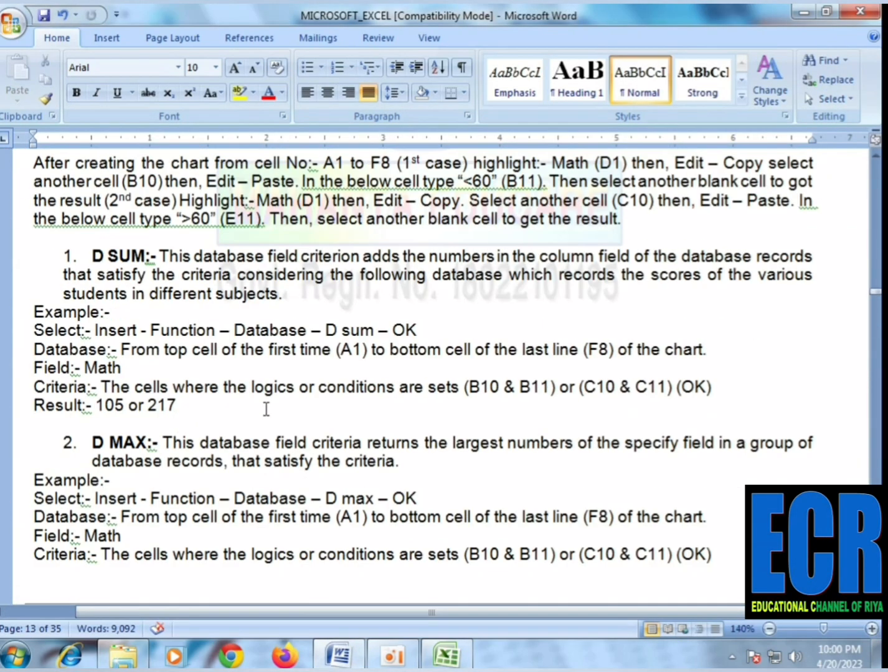
scroll(266, 410, "down", 15)
scroll(266, 410, "down", 3)
scroll(265, 409, "up", 14)
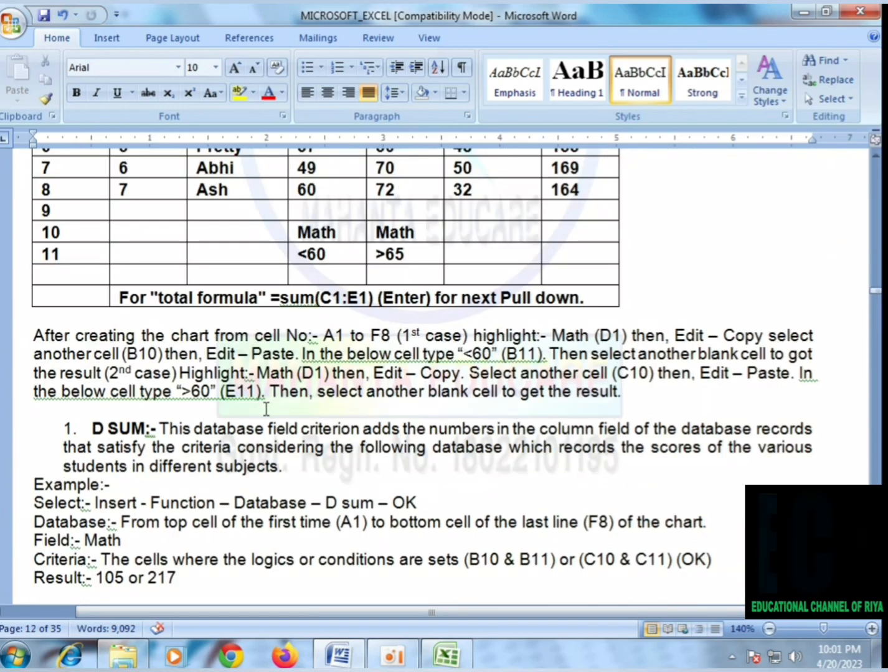
scroll(265, 410, "up", 5)
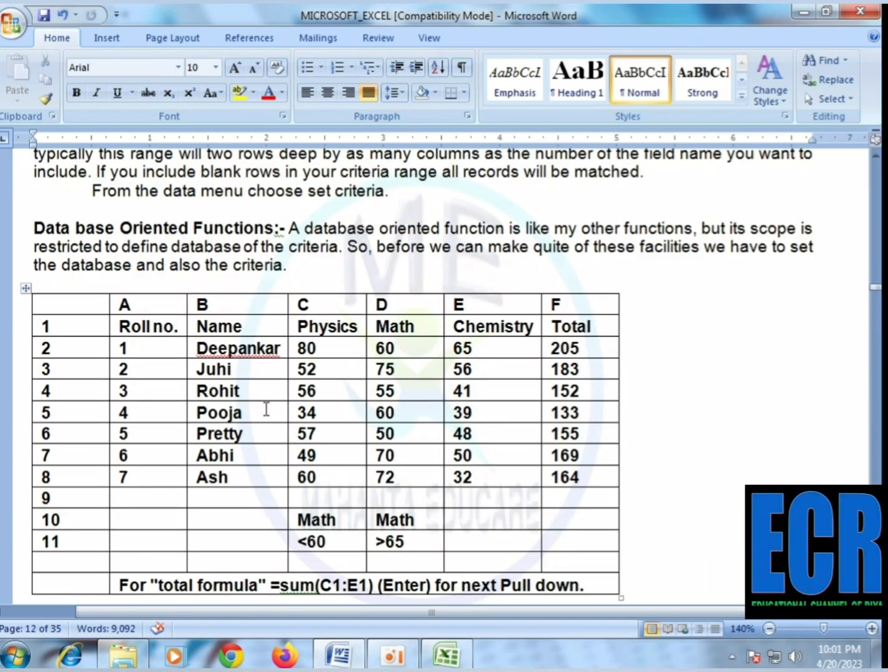
scroll(266, 409, "up", 5)
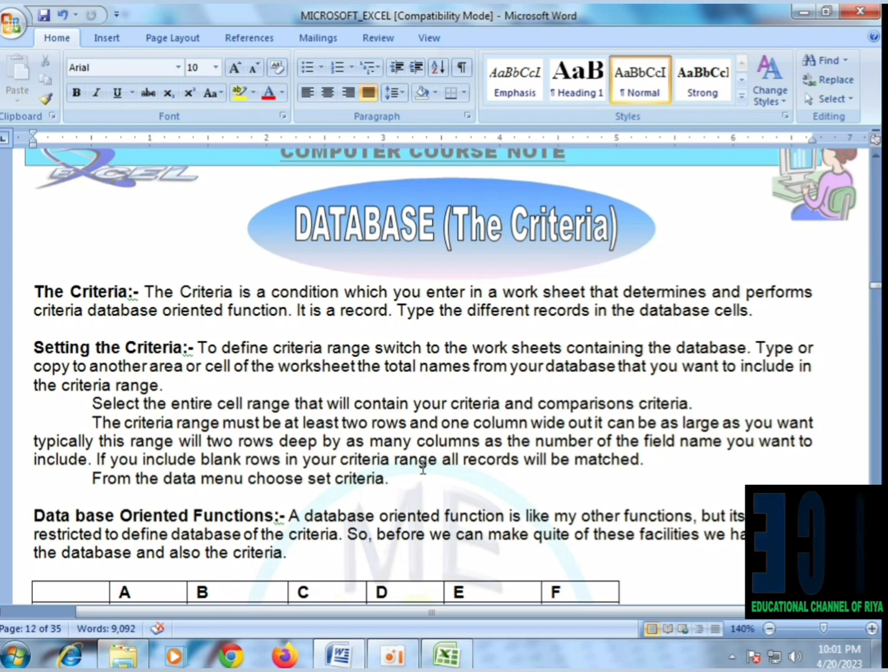
scroll(423, 468, "down", 1)
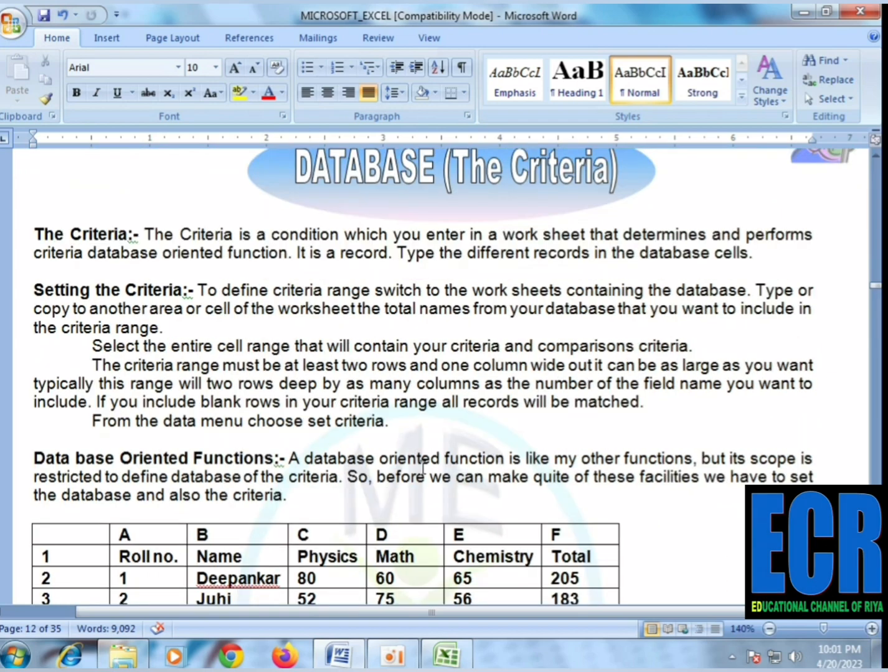